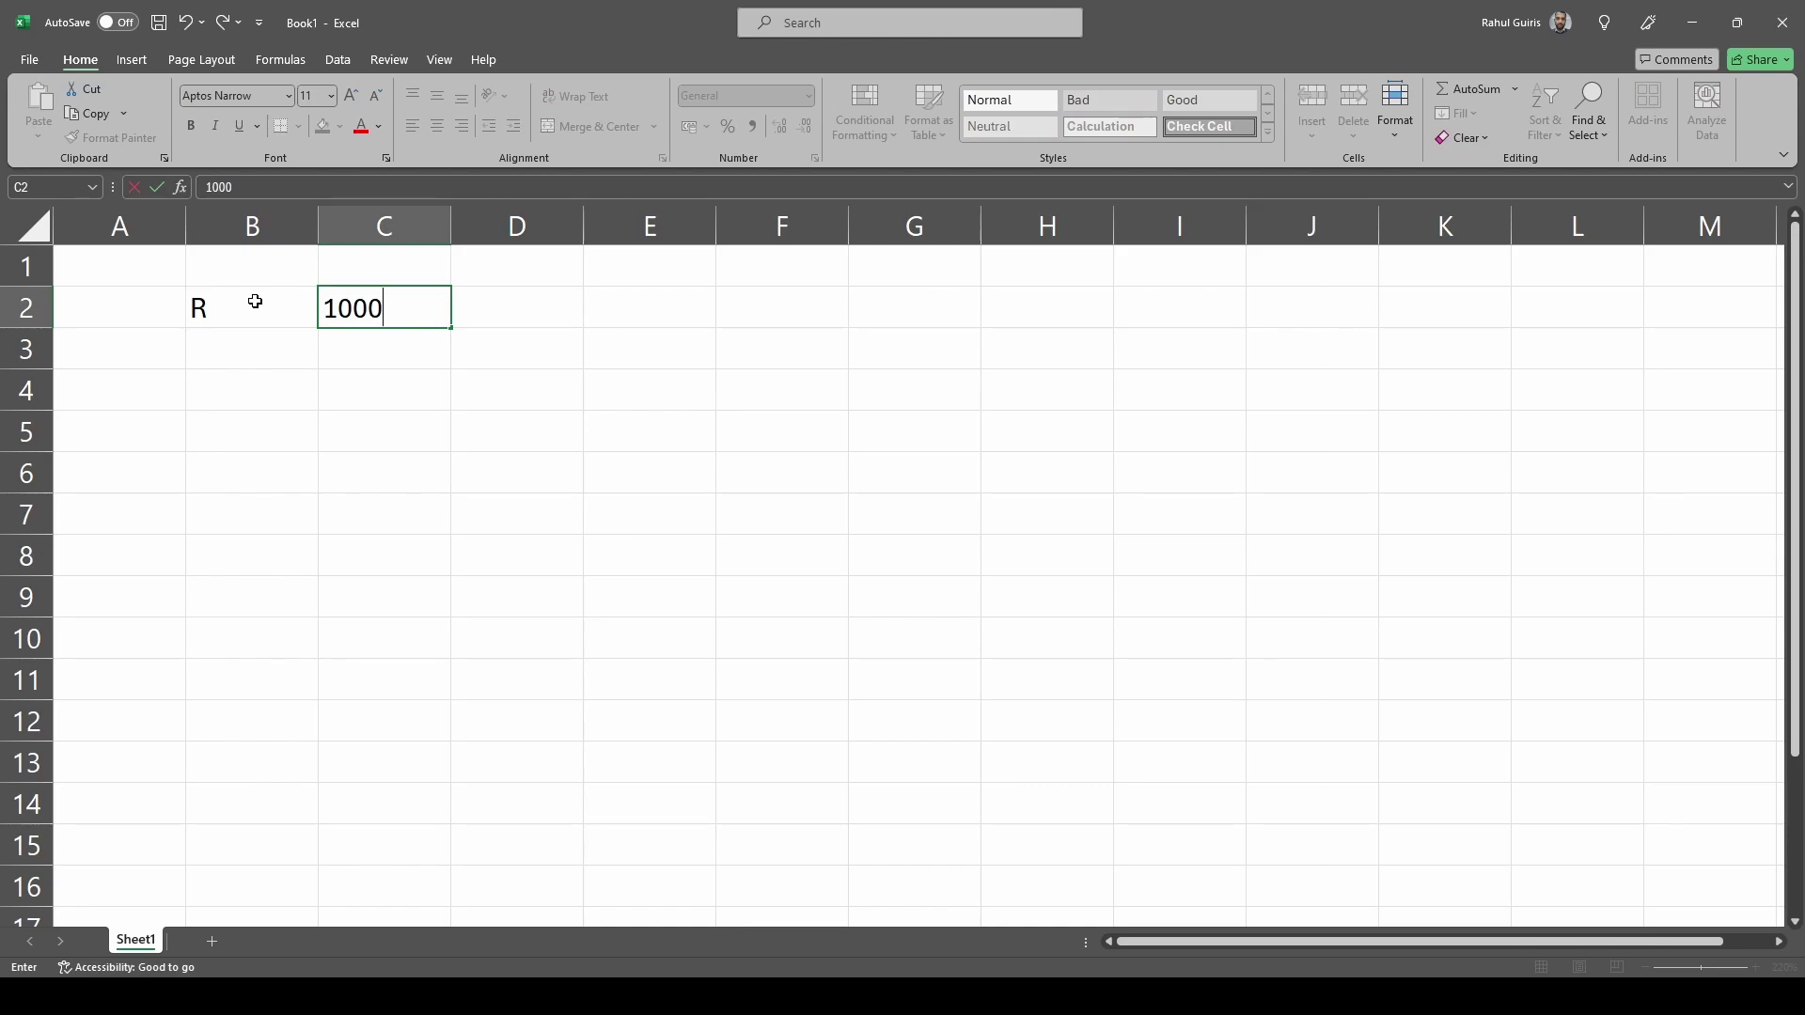
Step: Enter 1000 as the R value in C2 and its unit ohms in D2
key("Return")
key("Up")
key("Right")
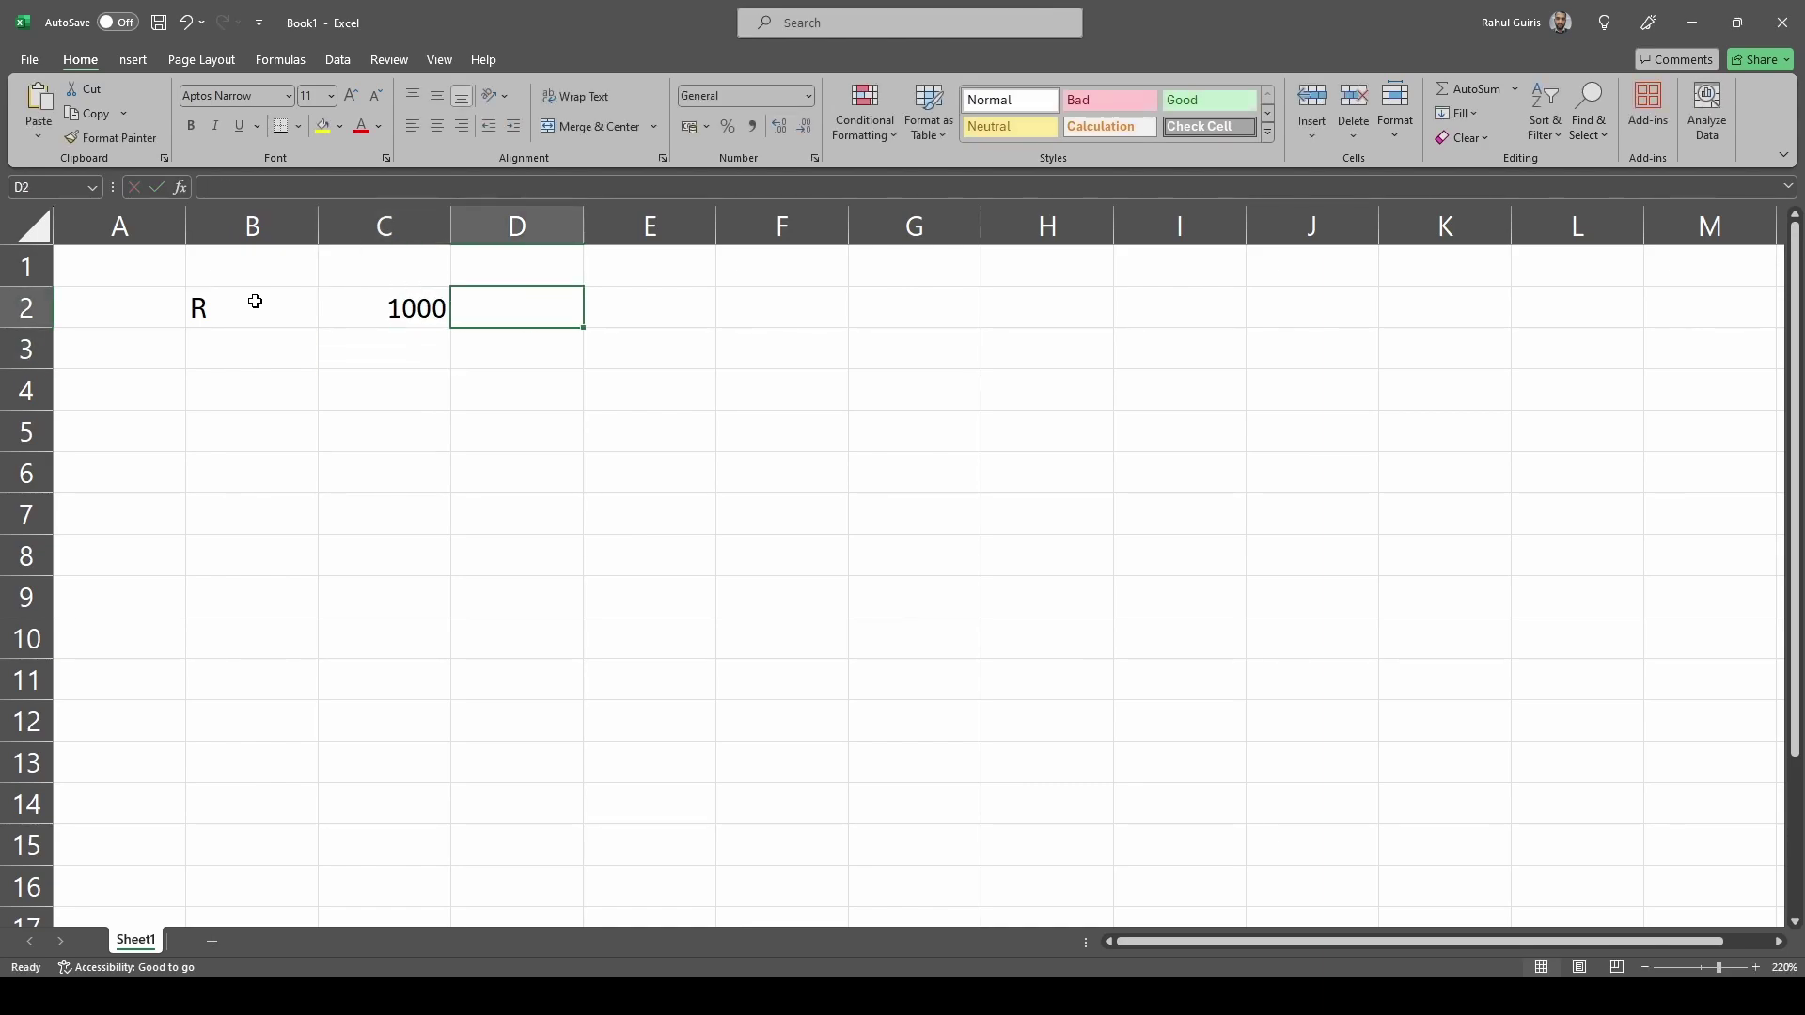
type("h")
key("BackSpace")
type("ohms")
key("Return")
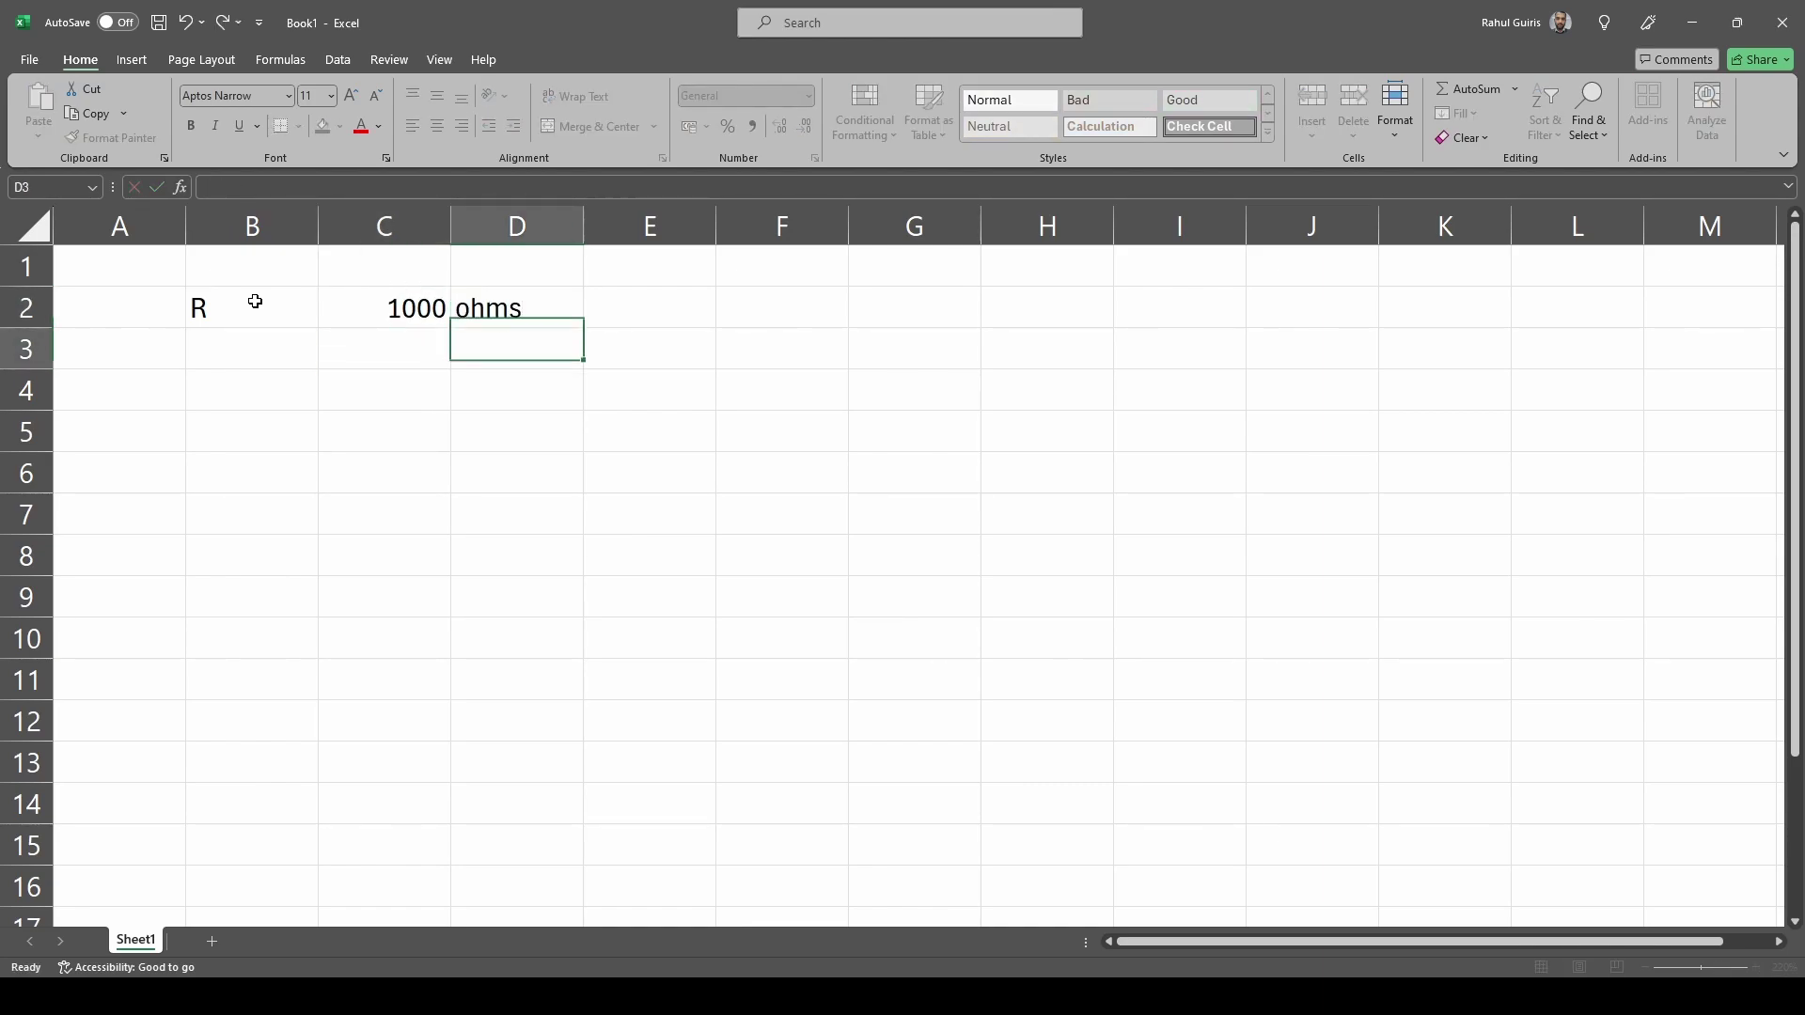
Step: Fill row 3 with the label Fc in B3, the value 10000 in C3 and the unit kHz in D3
key("Left")
key("Left")
type("Fc")
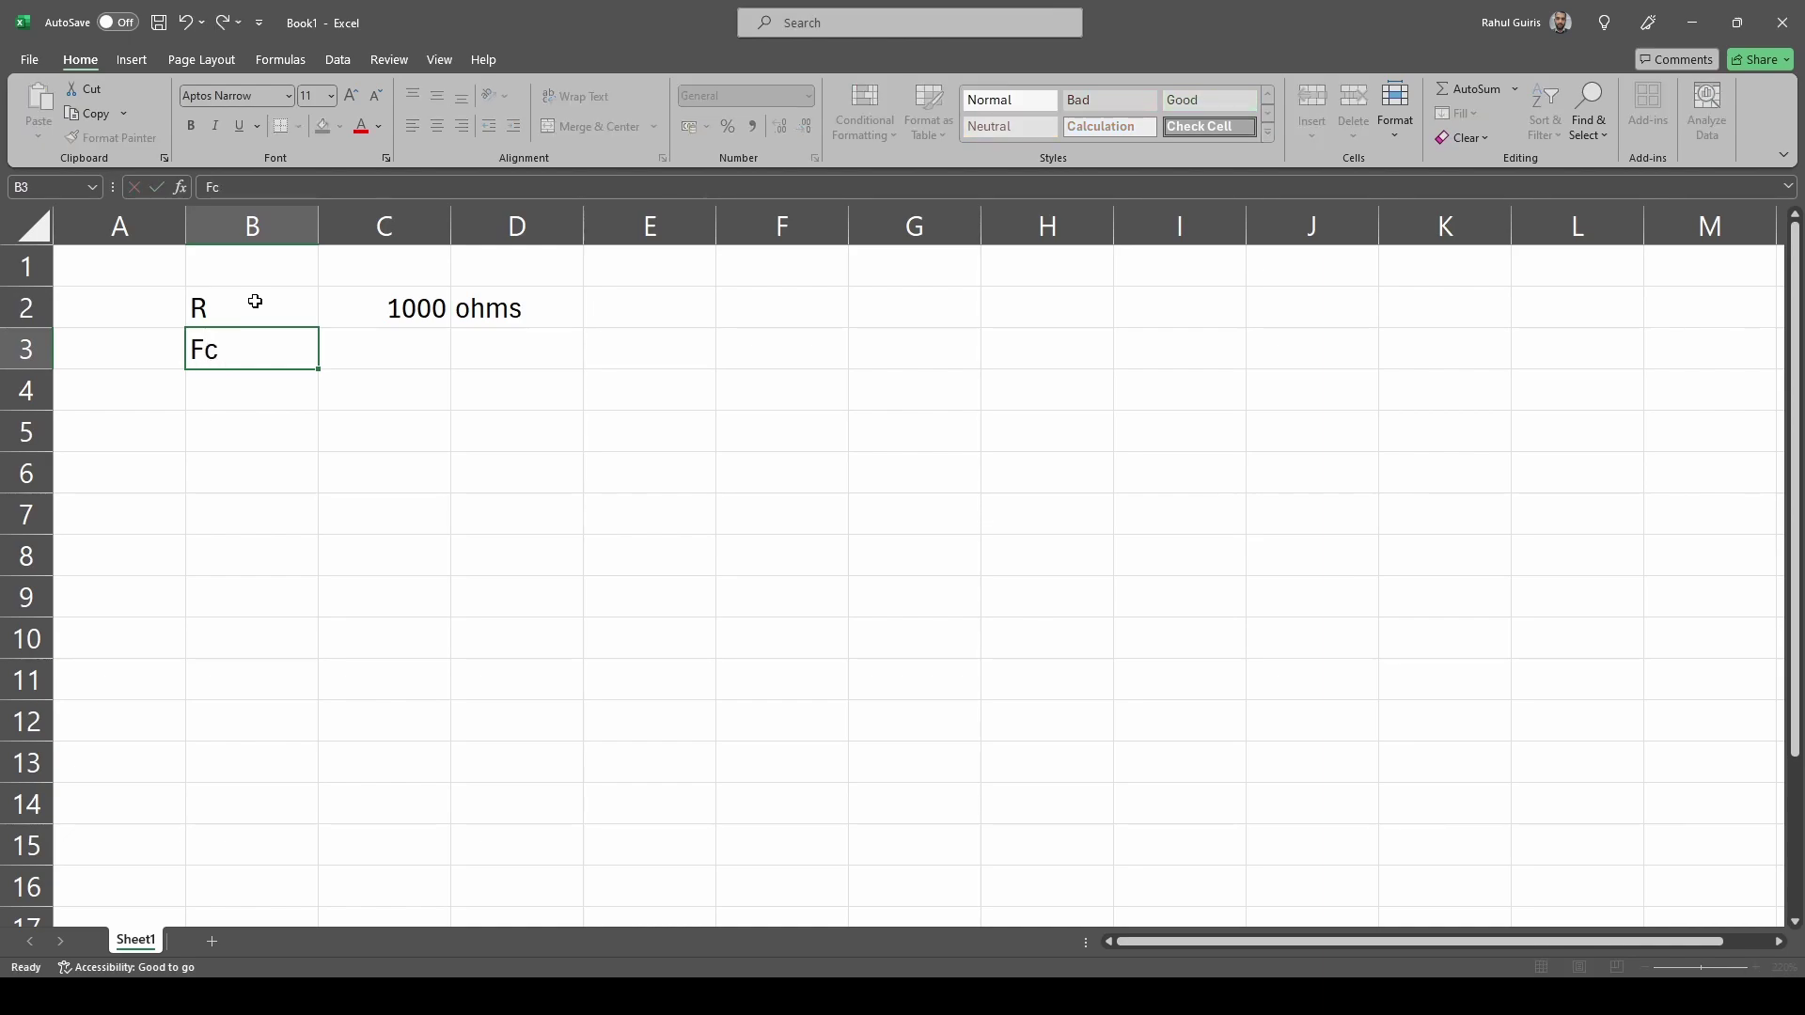
key("Tab")
type("10000")
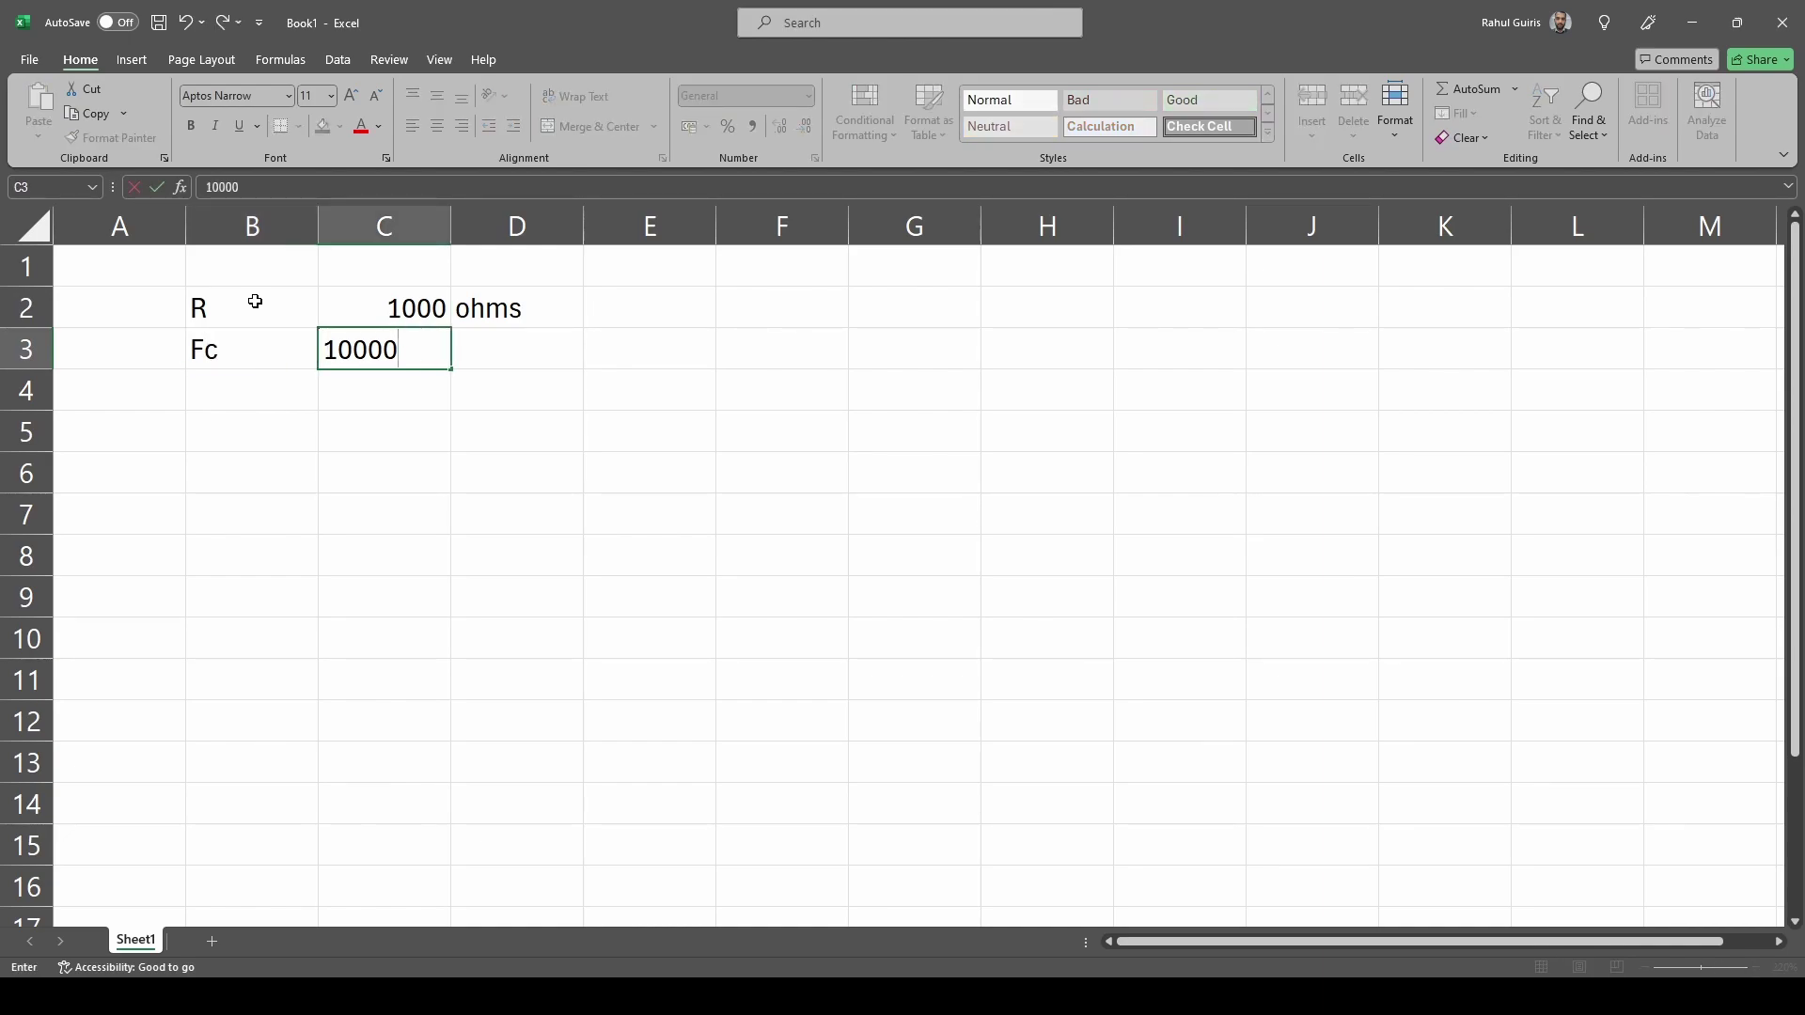
key("Tab")
type("kHz")
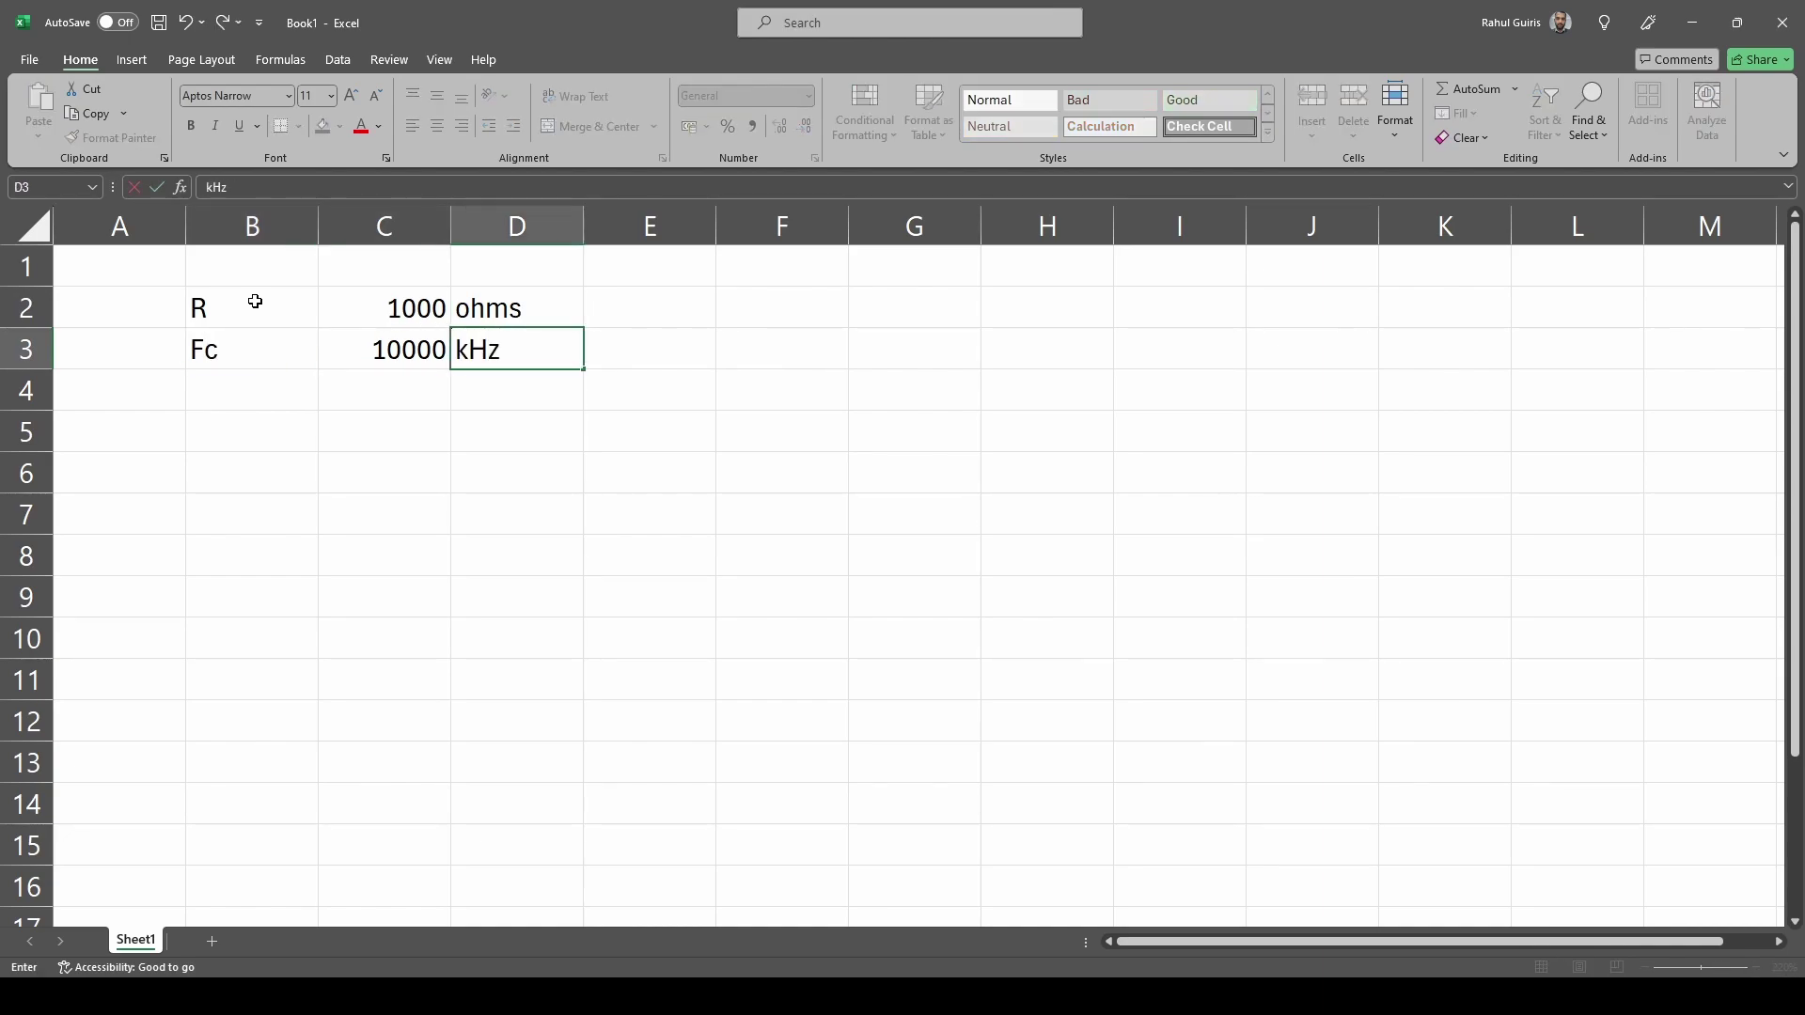
key("Return")
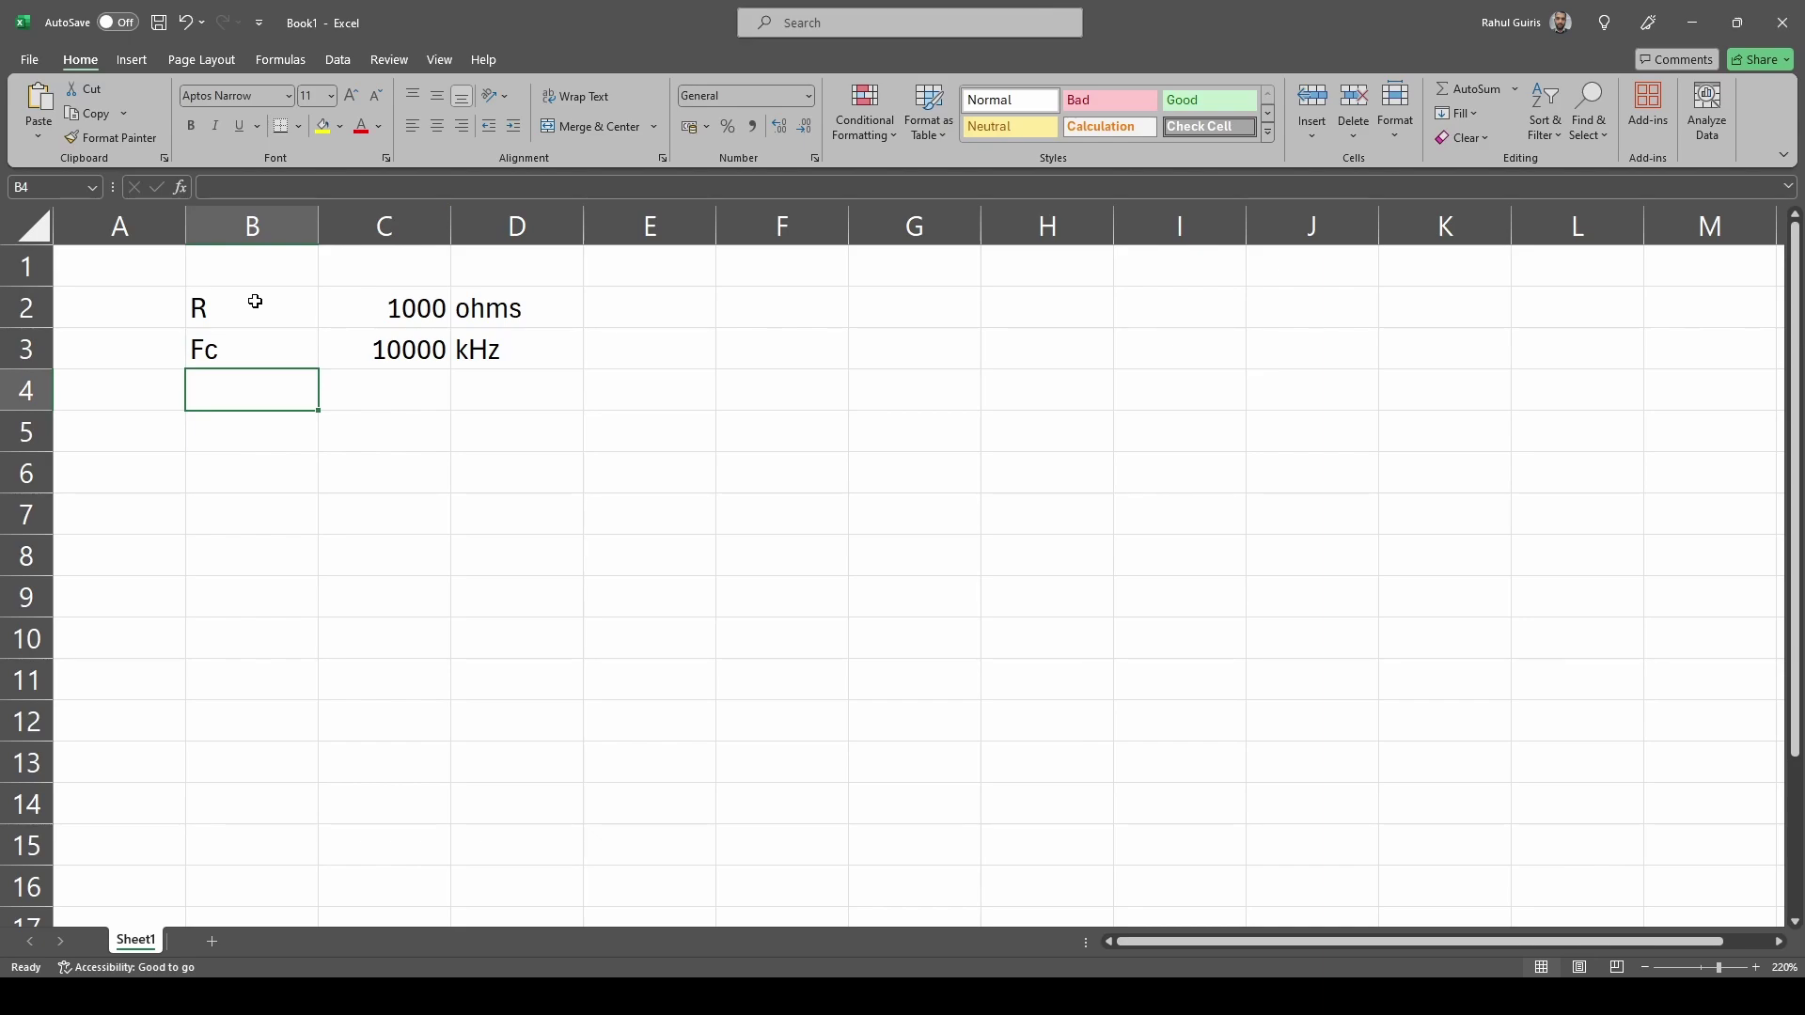
Step: Write the cutoff frequency equation as text in B4: F3db = 1/(2*pi*R*C)
type("F3")
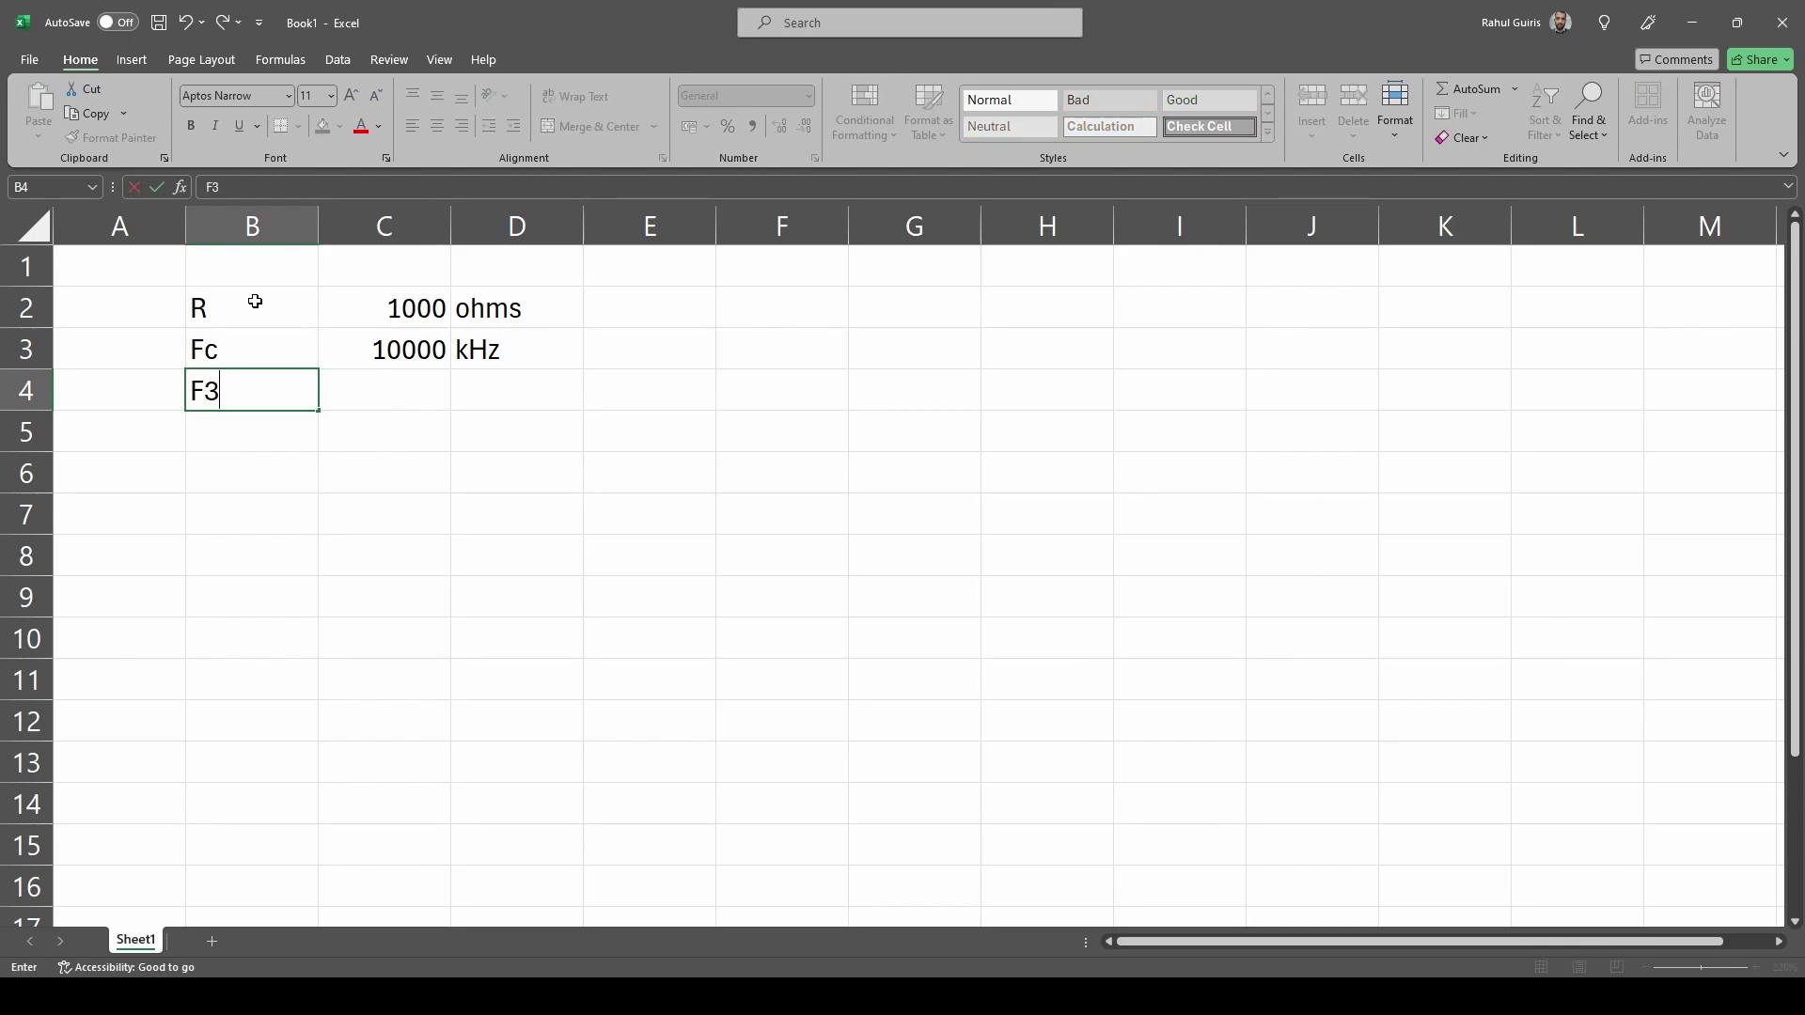
type("db = 1/2*pi")
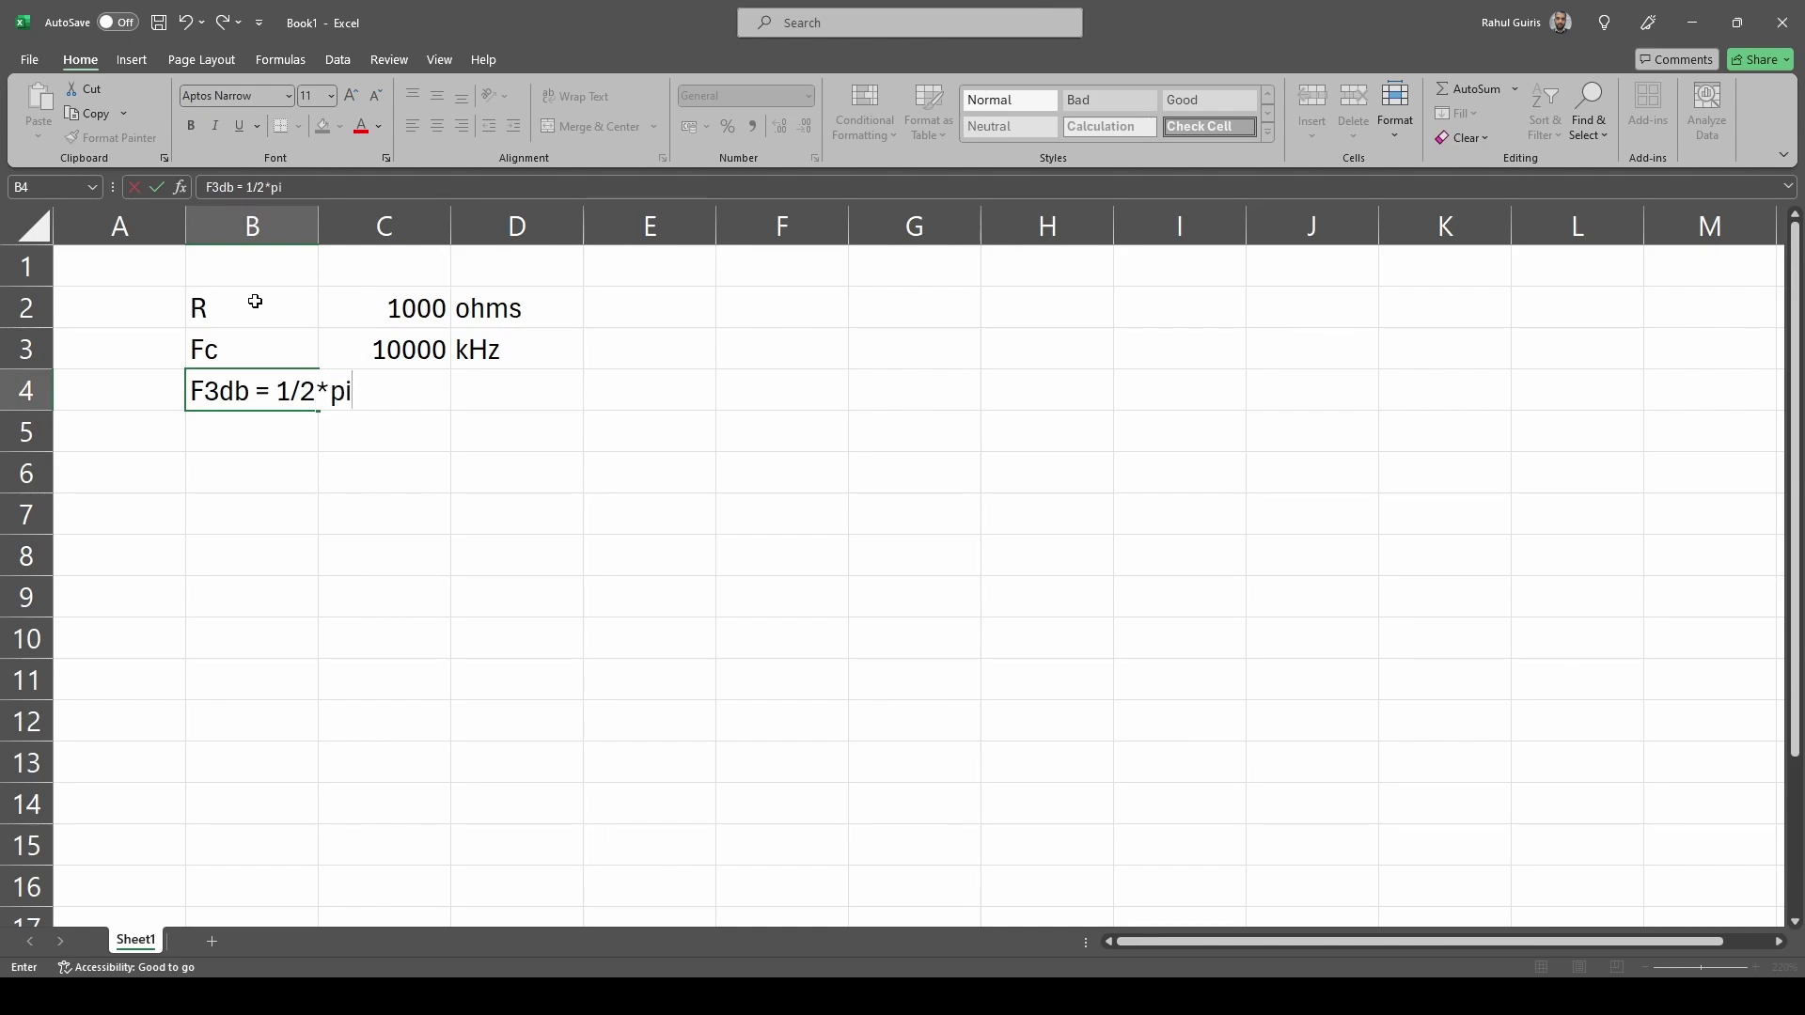
type("(")
key("BackSpace")
type("*R*C")
left_click(257, 187)
type("(")
left_click(346, 188)
type(")")
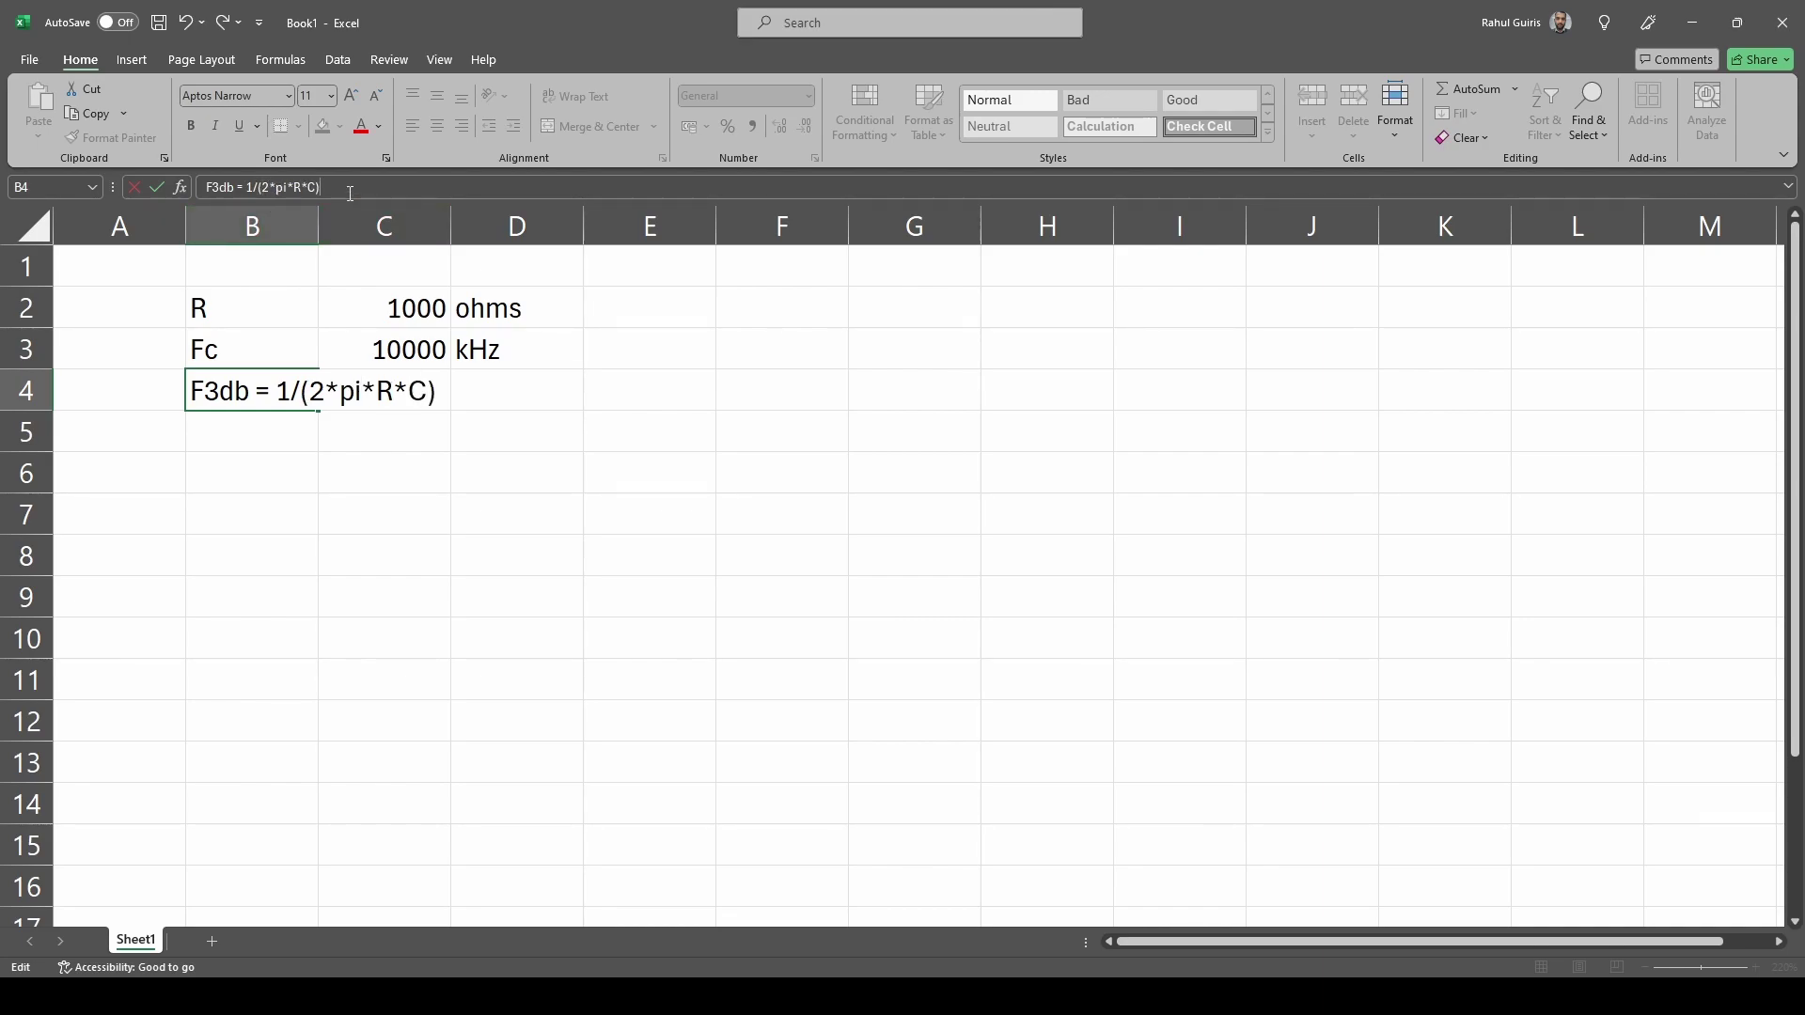
key("Return")
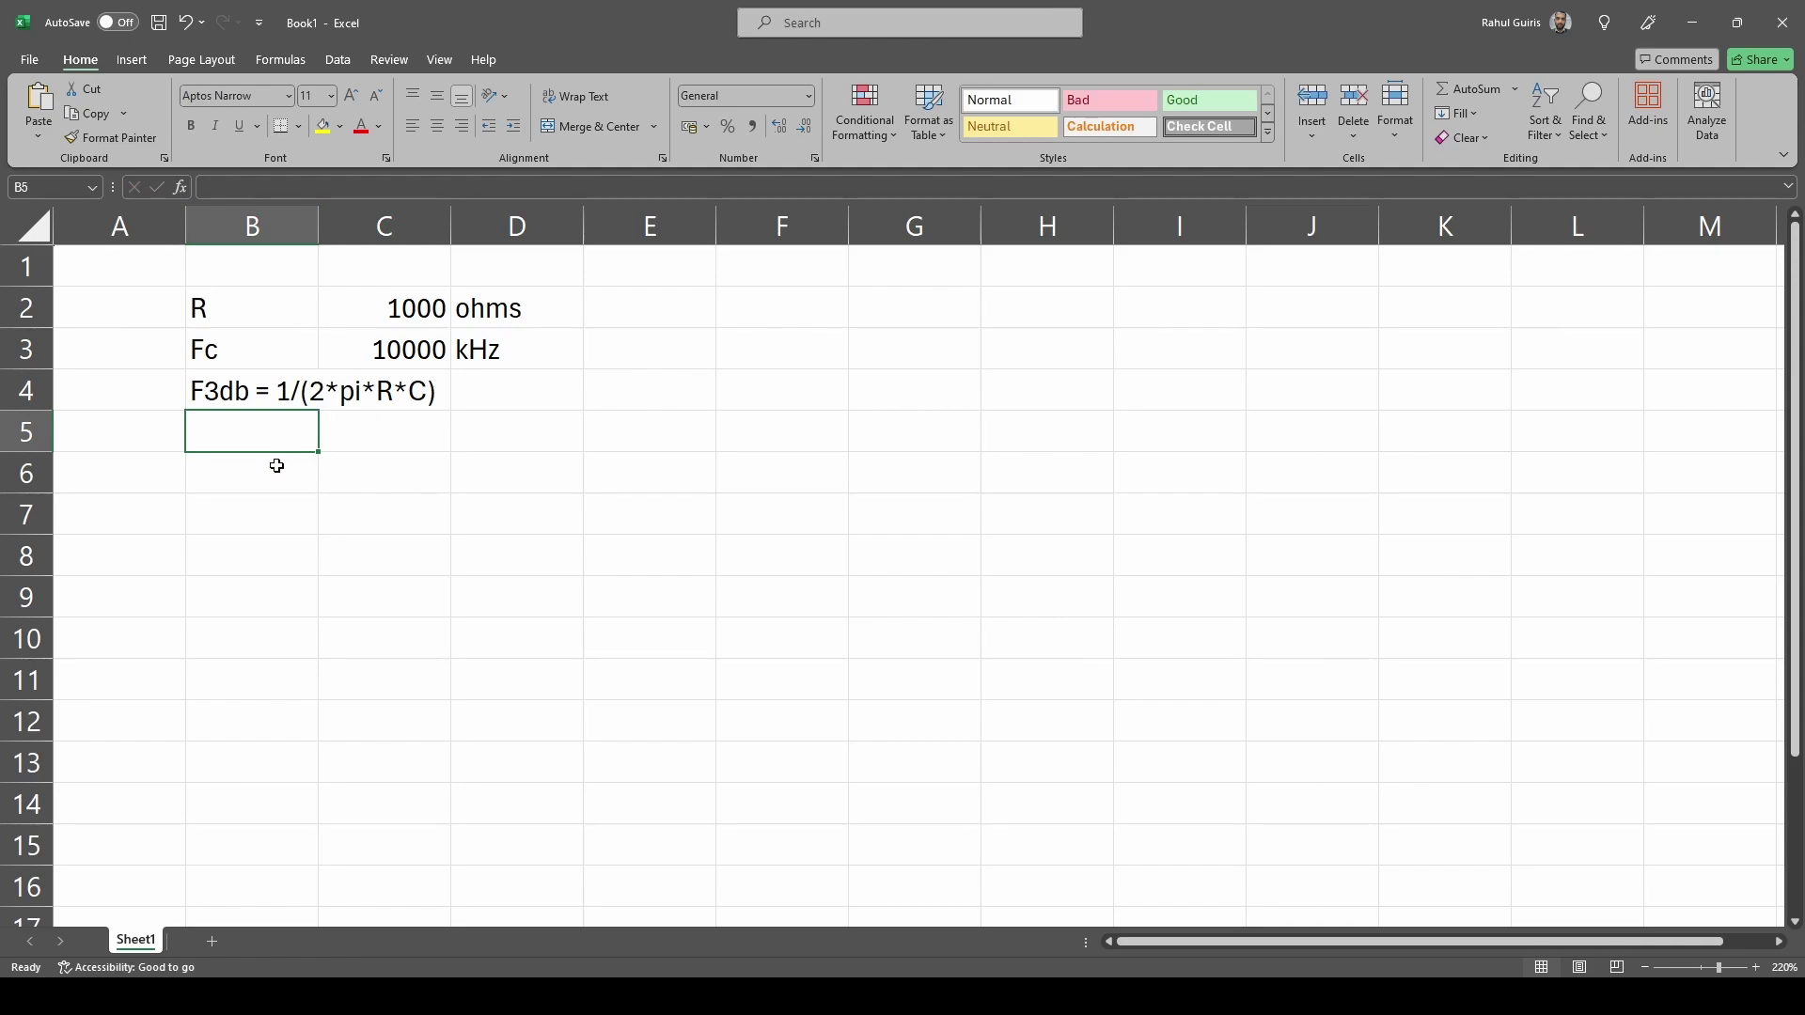
Step: Label B6 as C and calculate the capacitance in C6 with =1/(2*pi()*C2*C3)
left_click(277, 467)
type("C")
key("Tab")
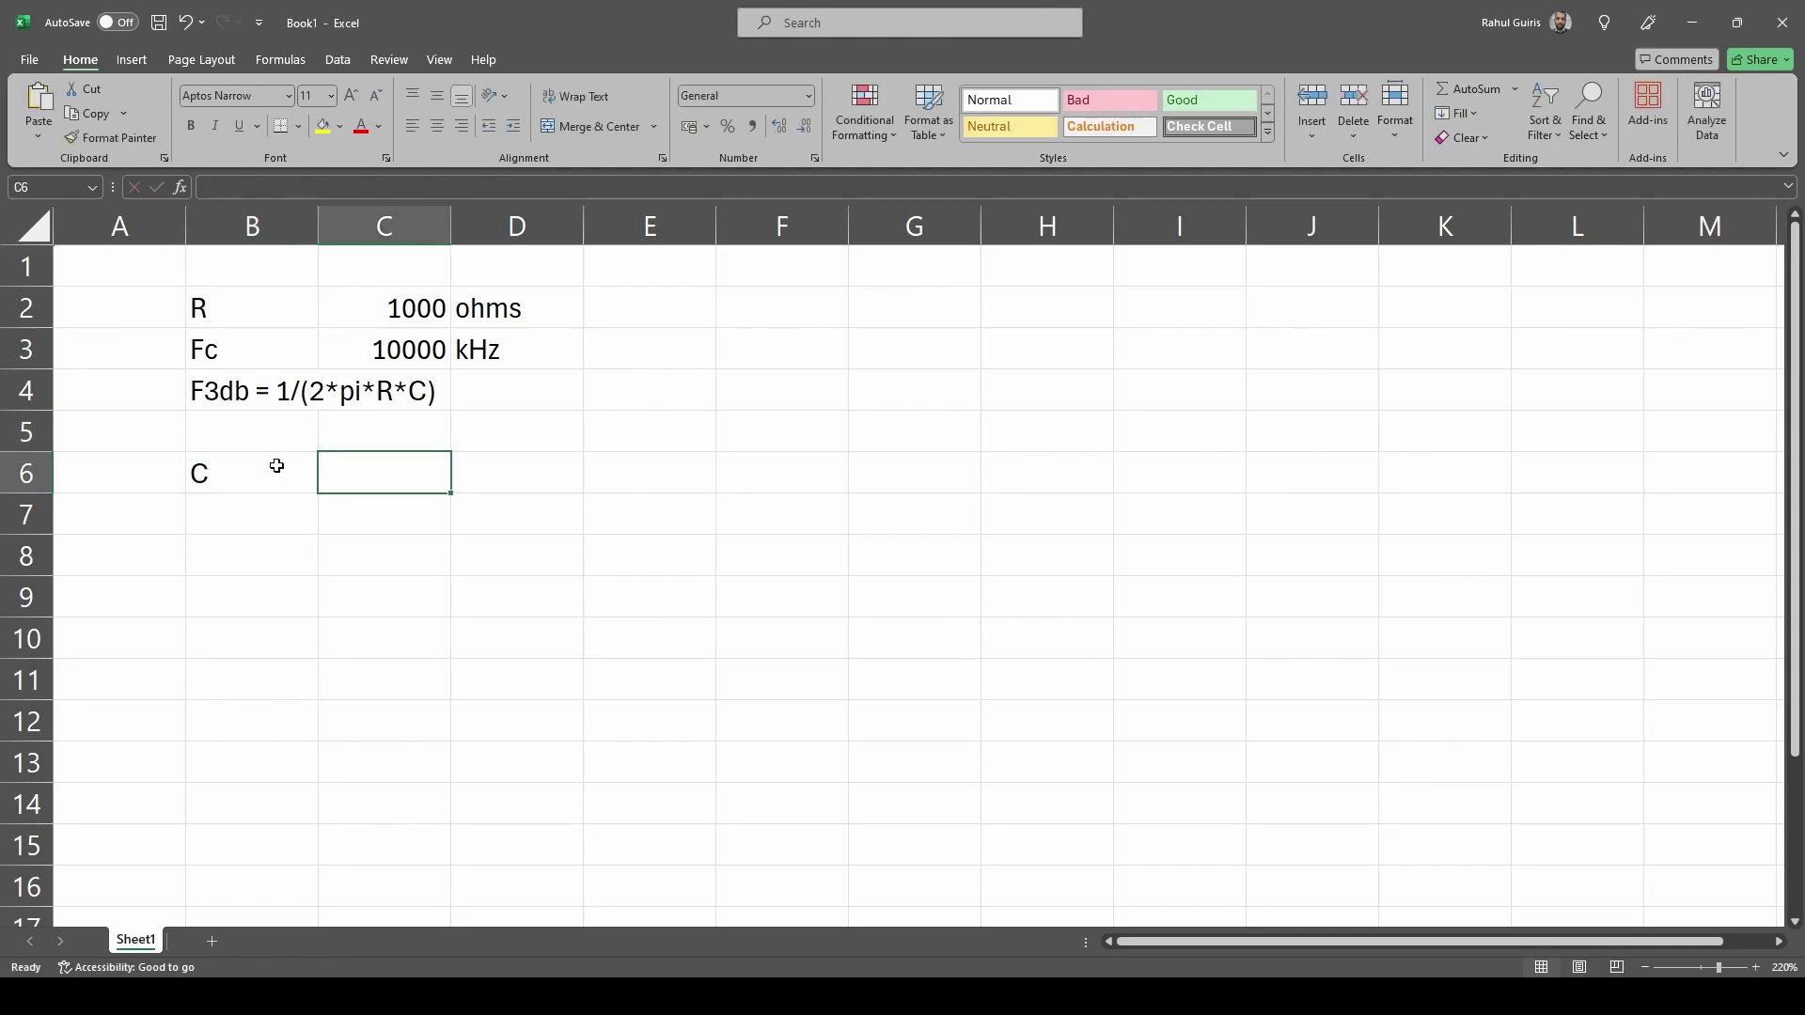
type("=")
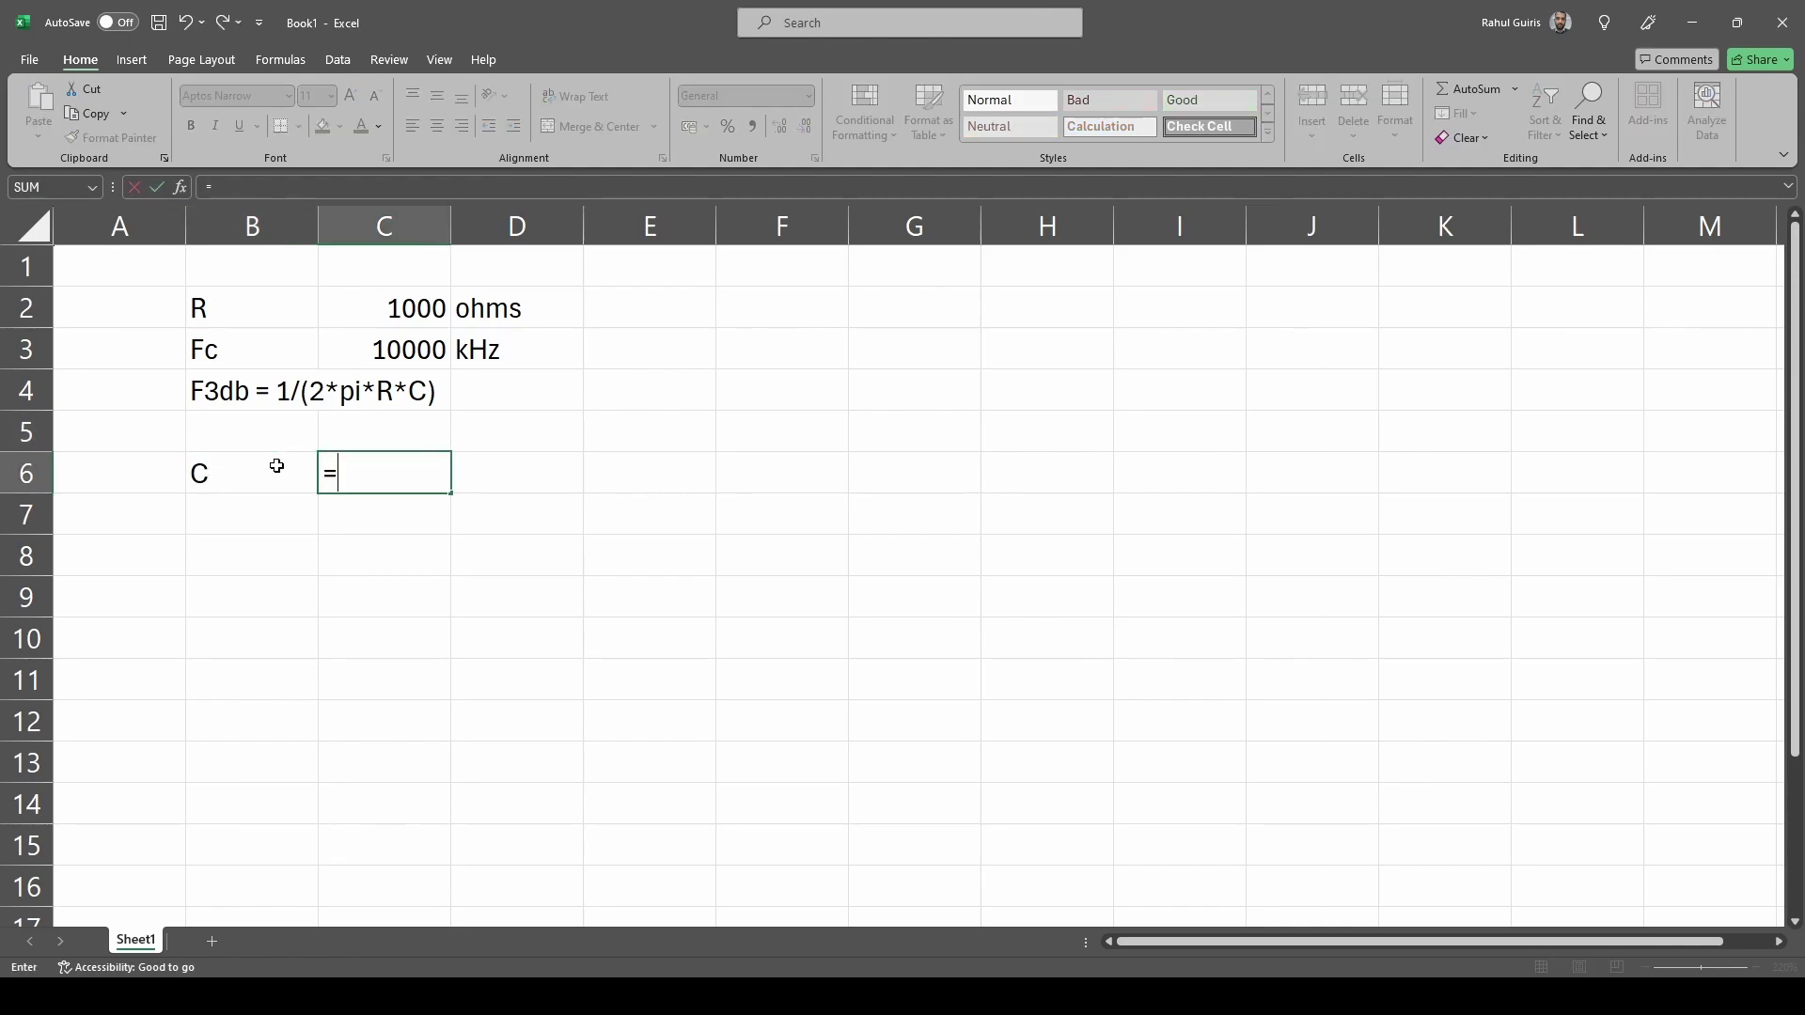
type("1/")
type("(2)")
key("F2")
key("Left")
type("2*")
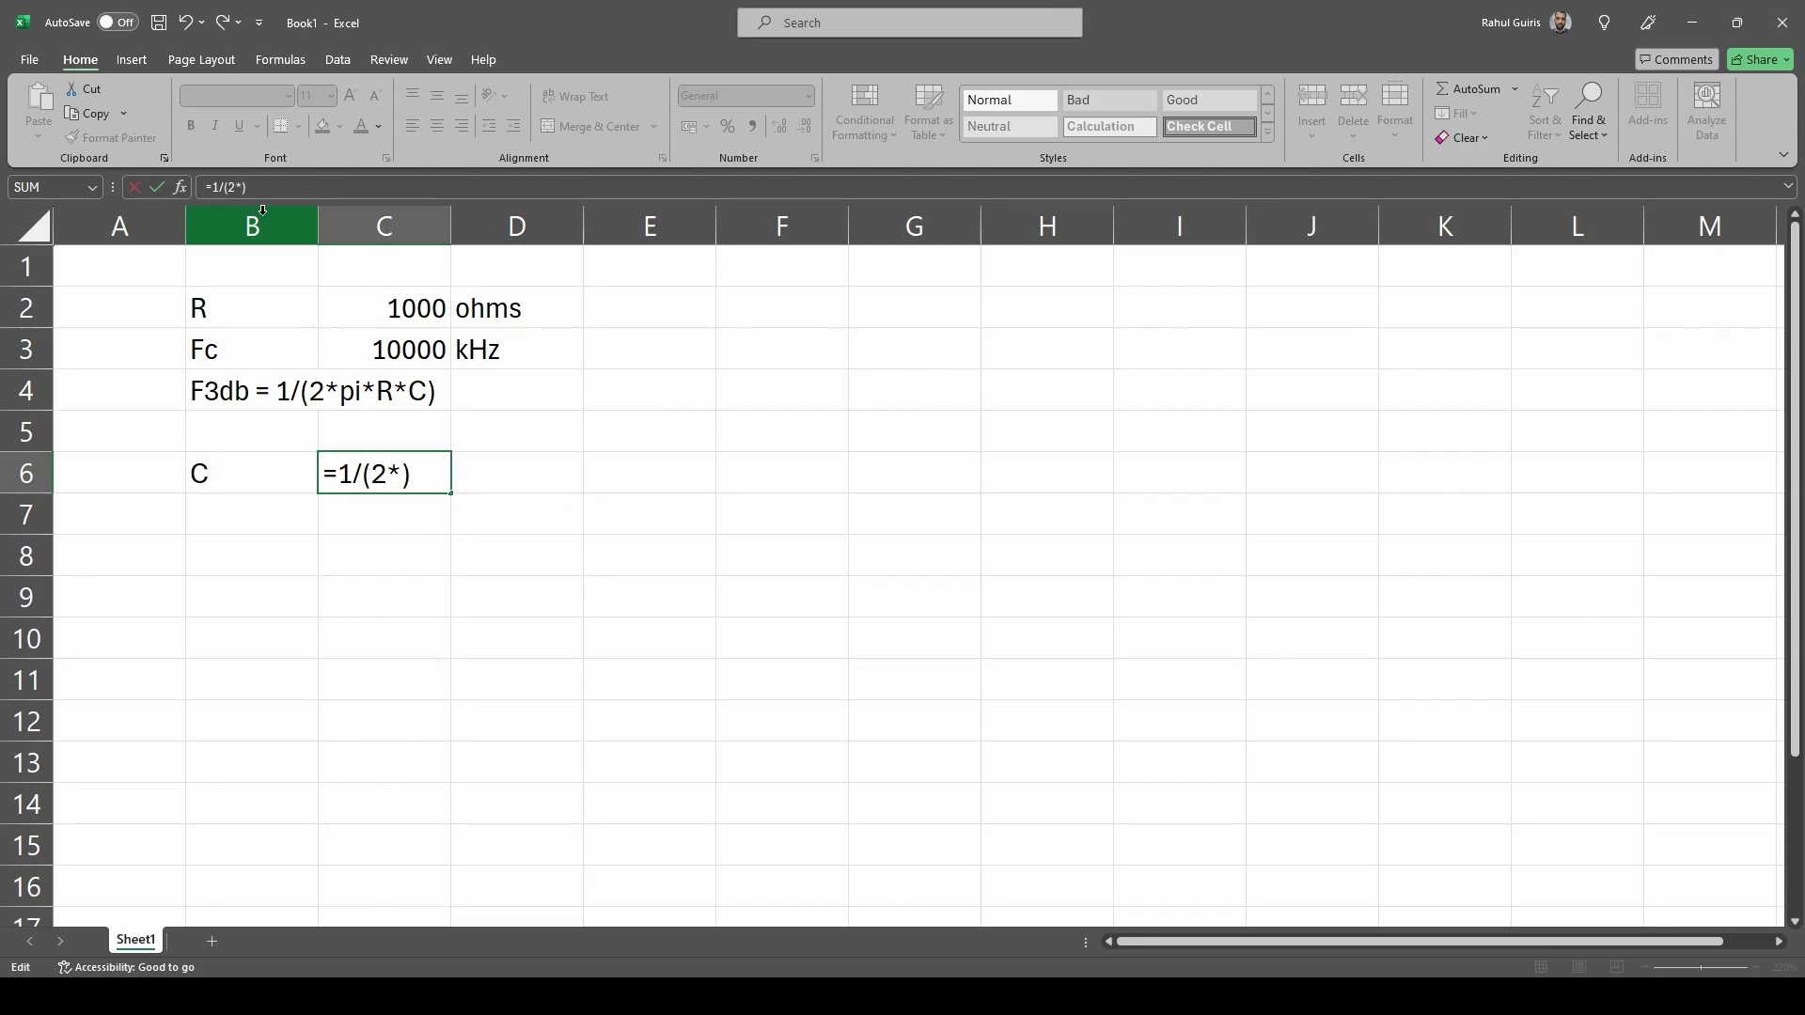
type("pi()*")
left_click(359, 300)
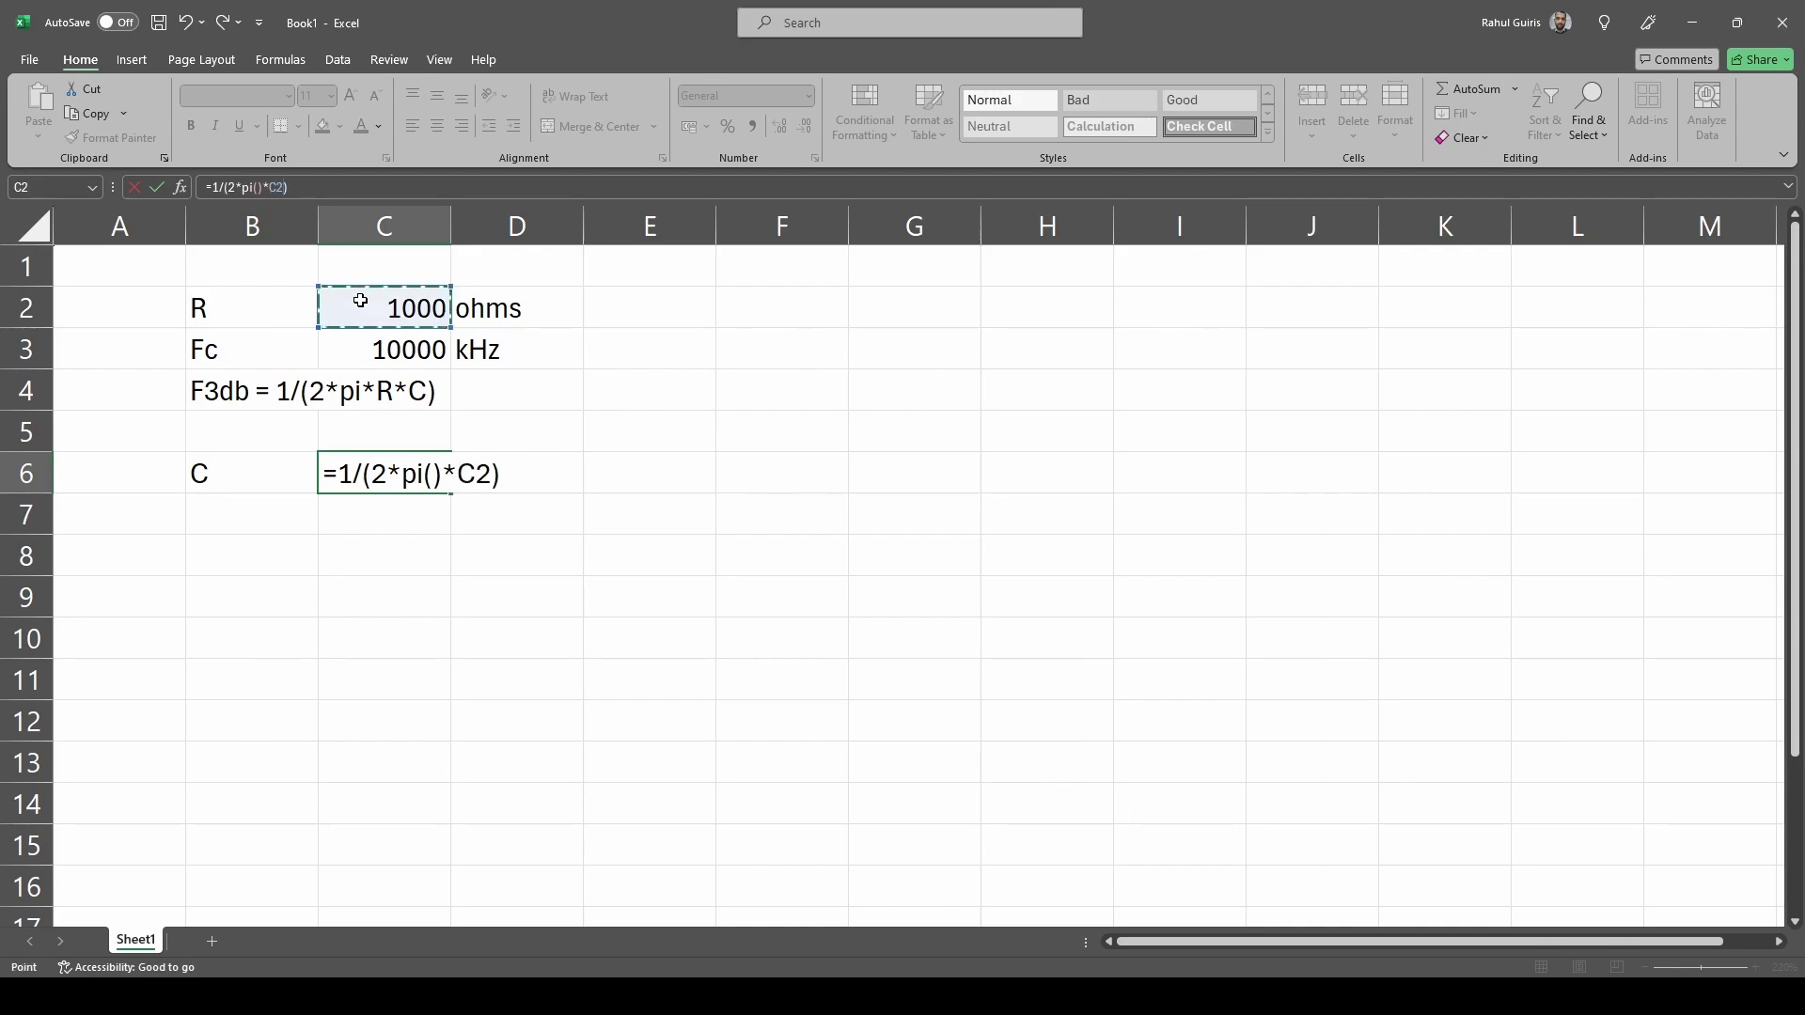
left_click(412, 344)
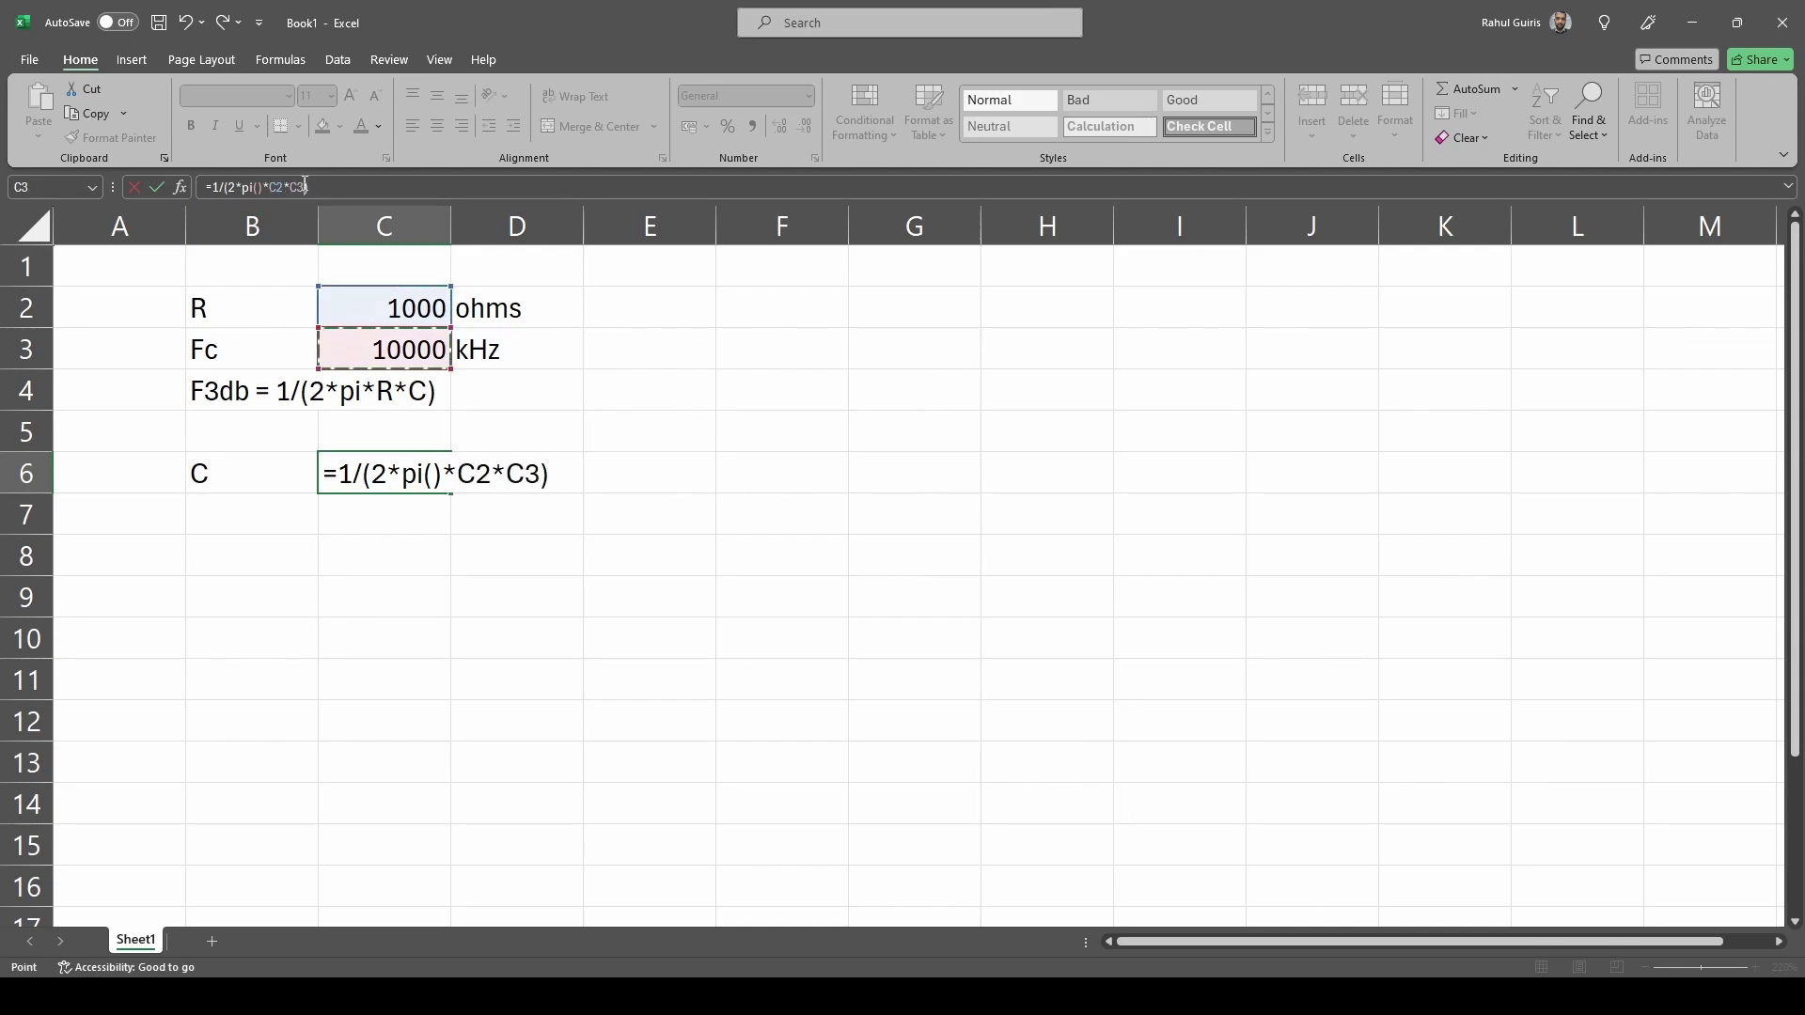
key("Return")
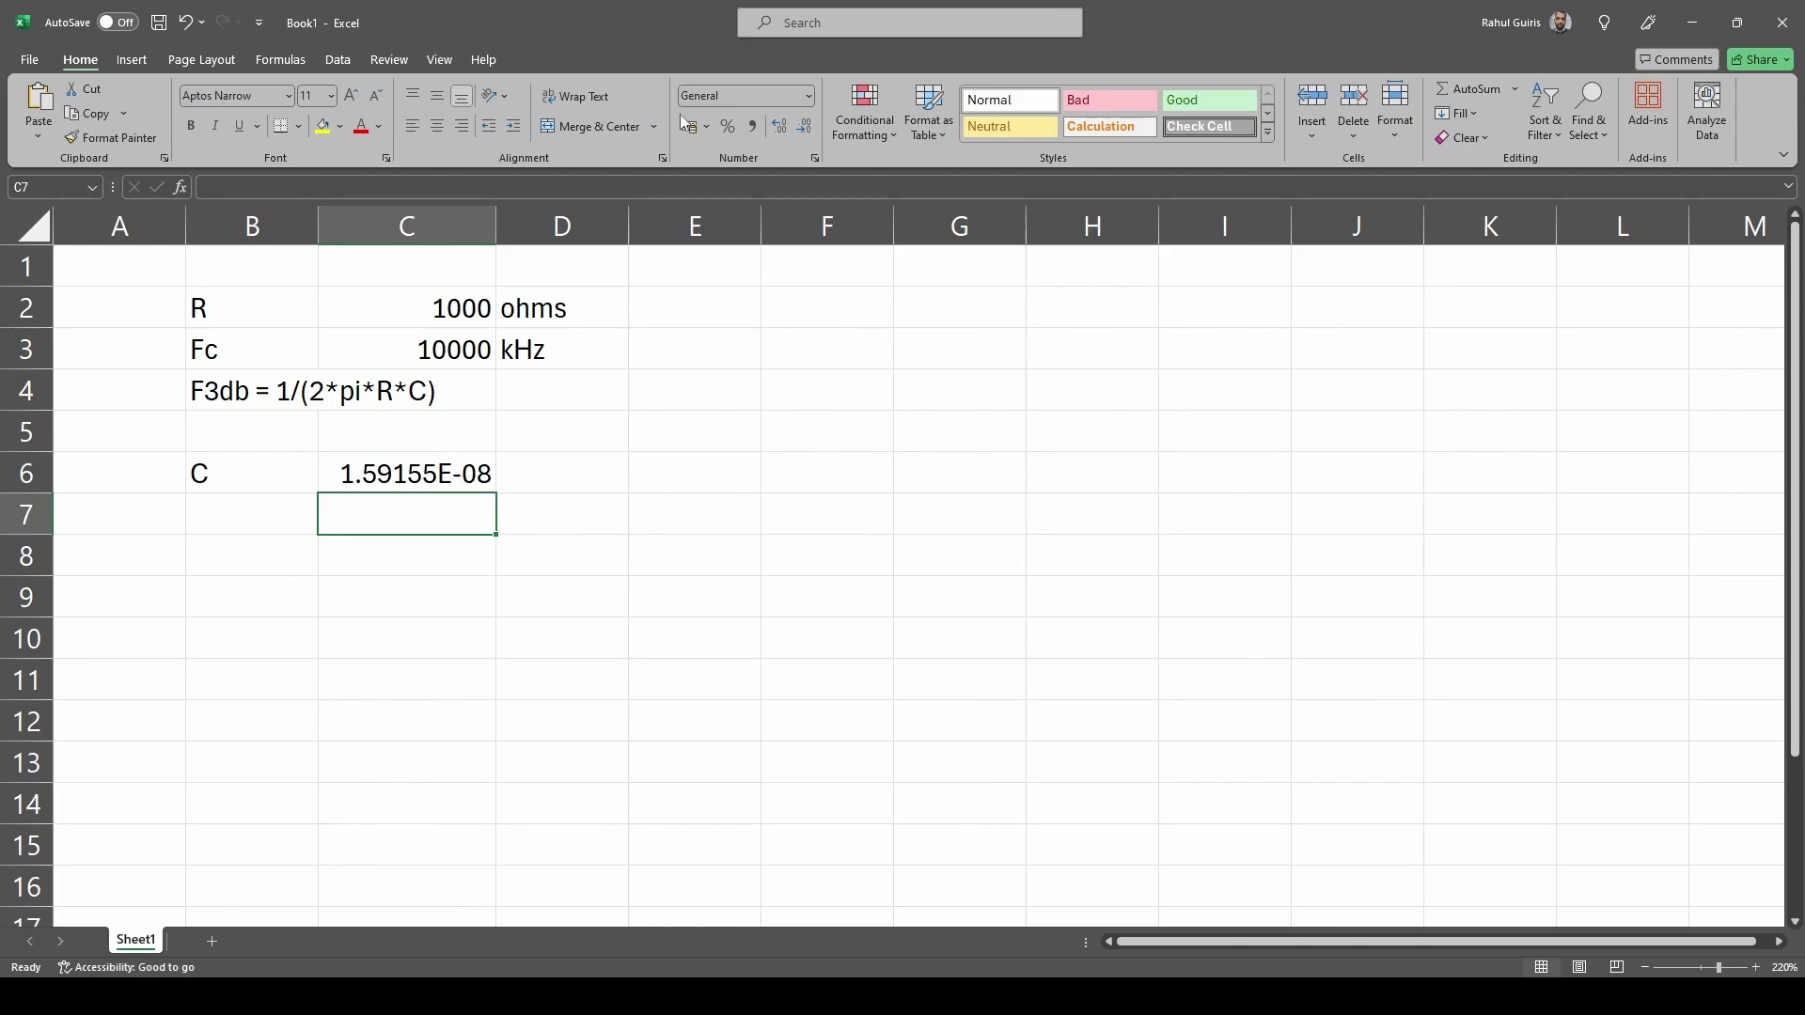
left_click(677, 463)
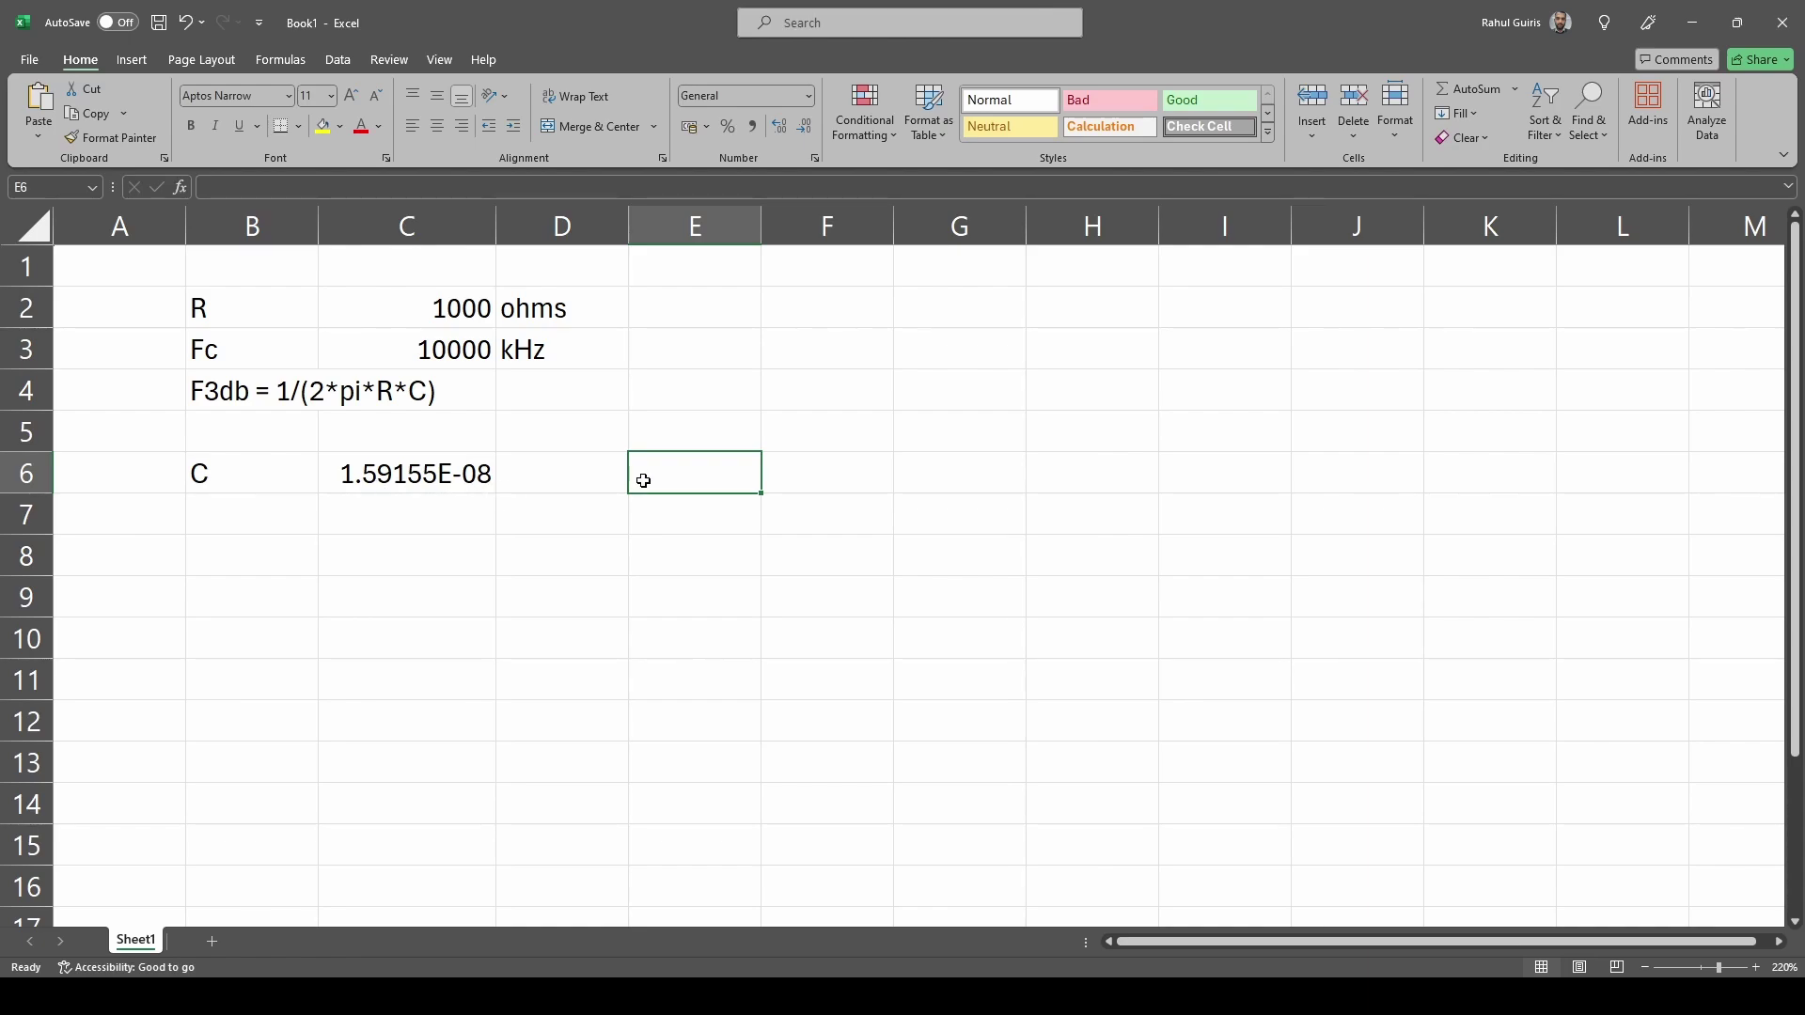
type("=")
key("Left")
key("Left")
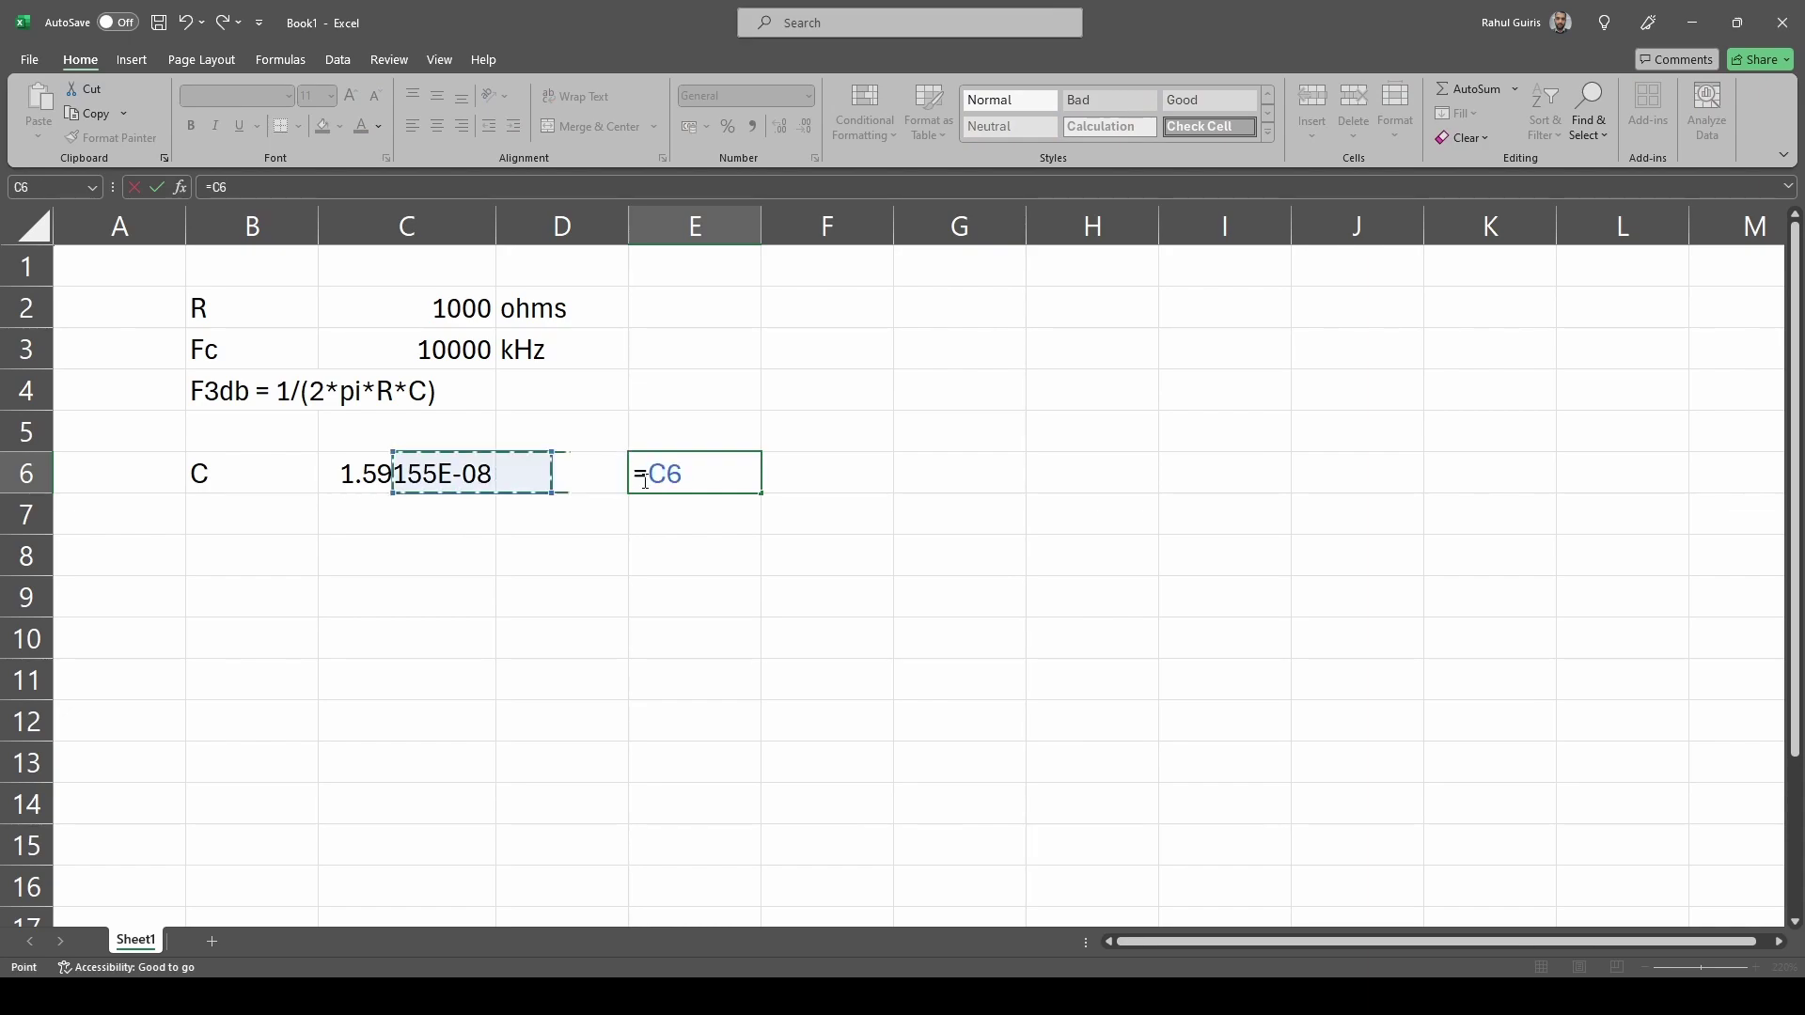
type("*10")
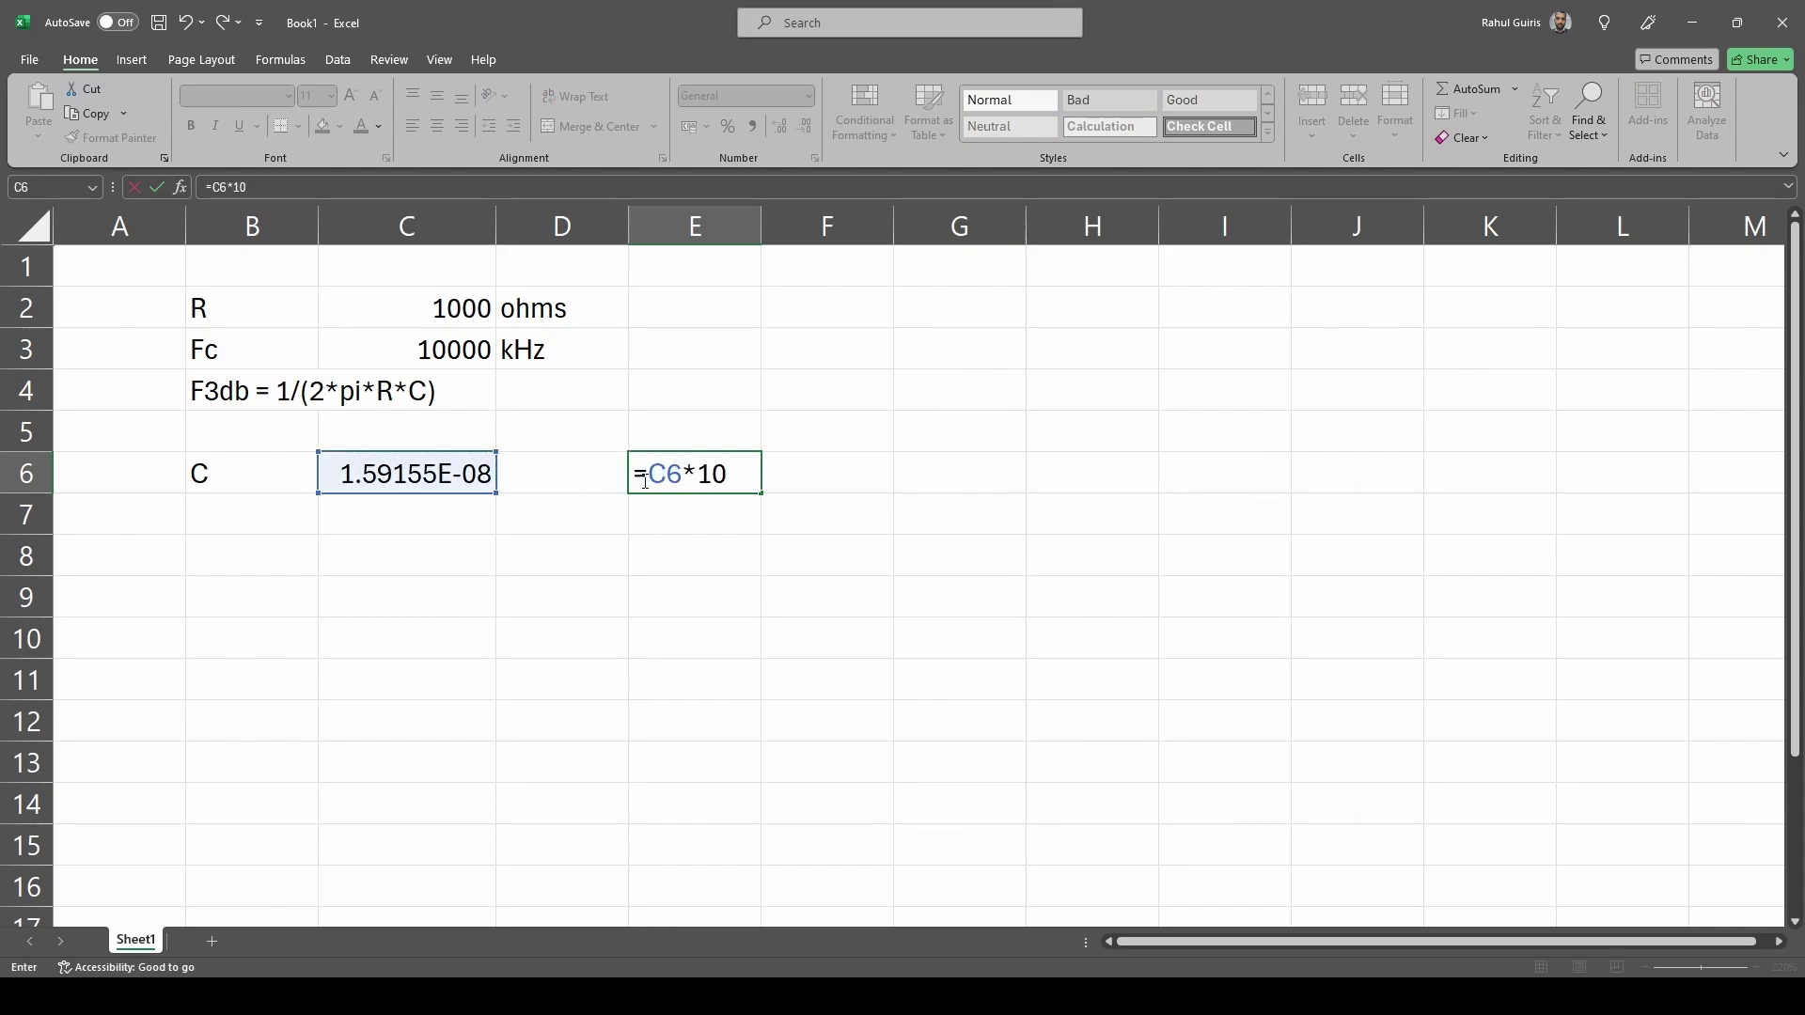
type("00000000")
key("Return")
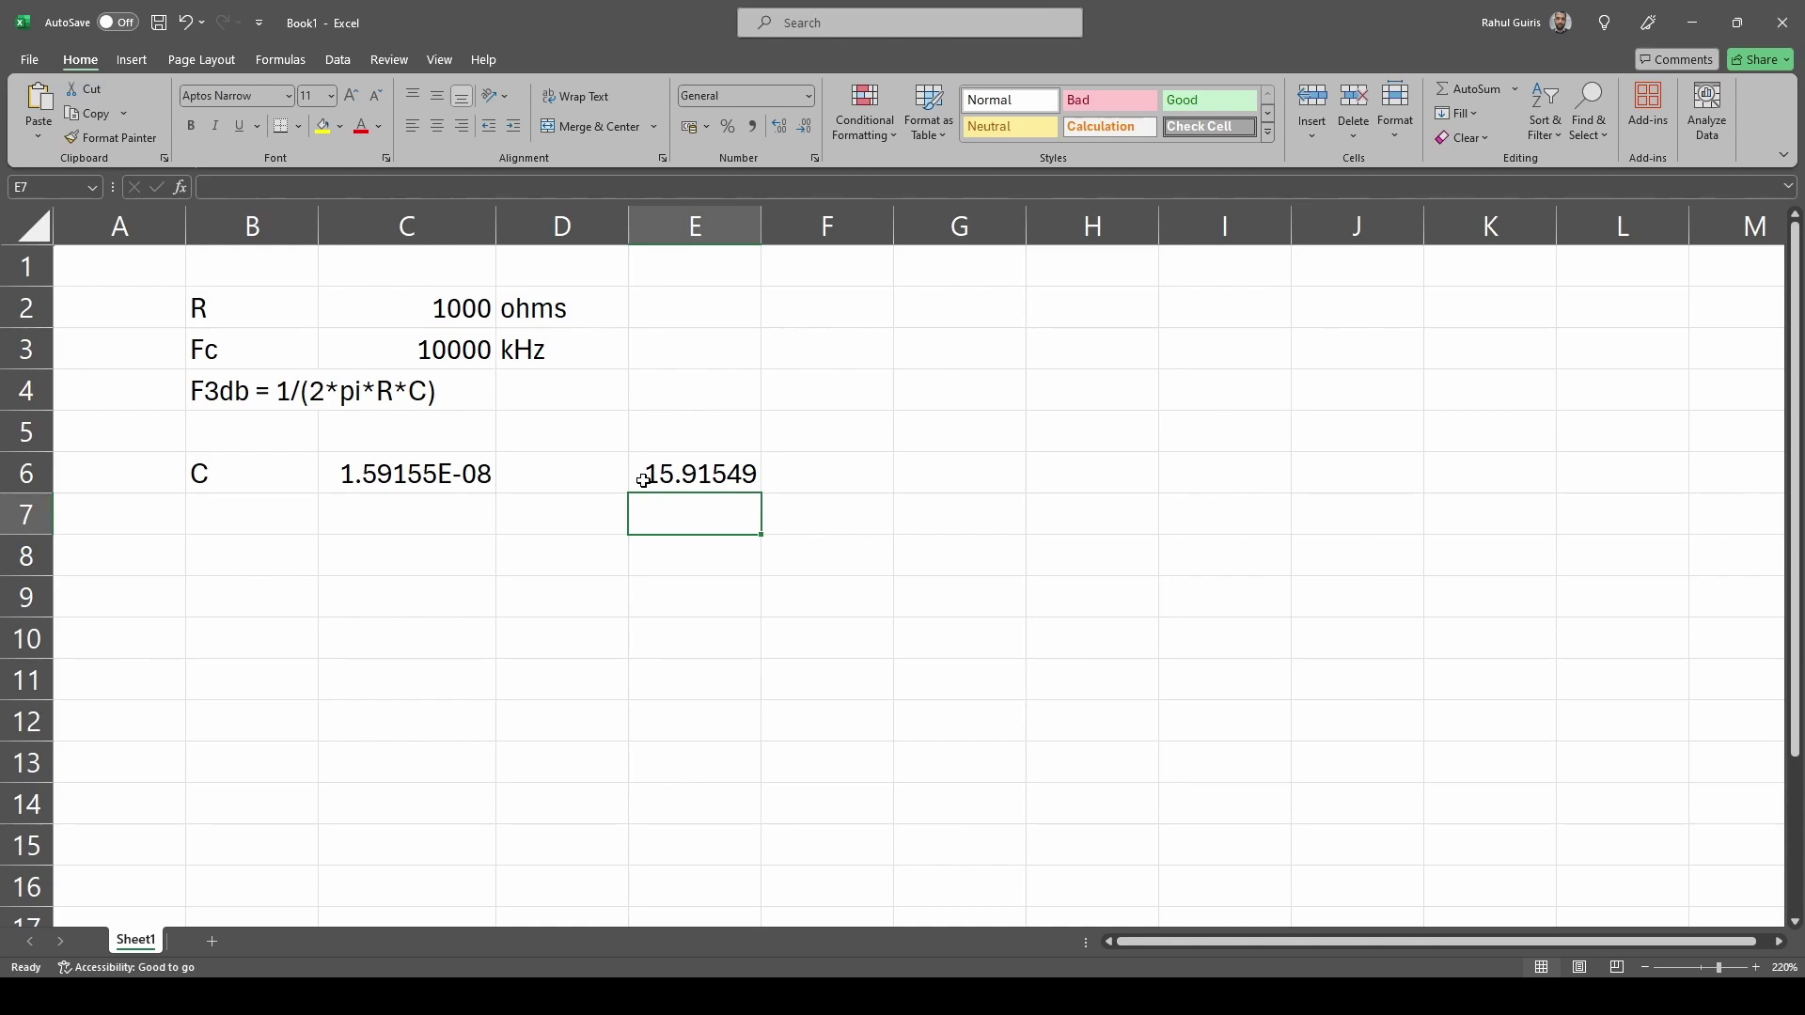
left_click(797, 475)
type("nF")
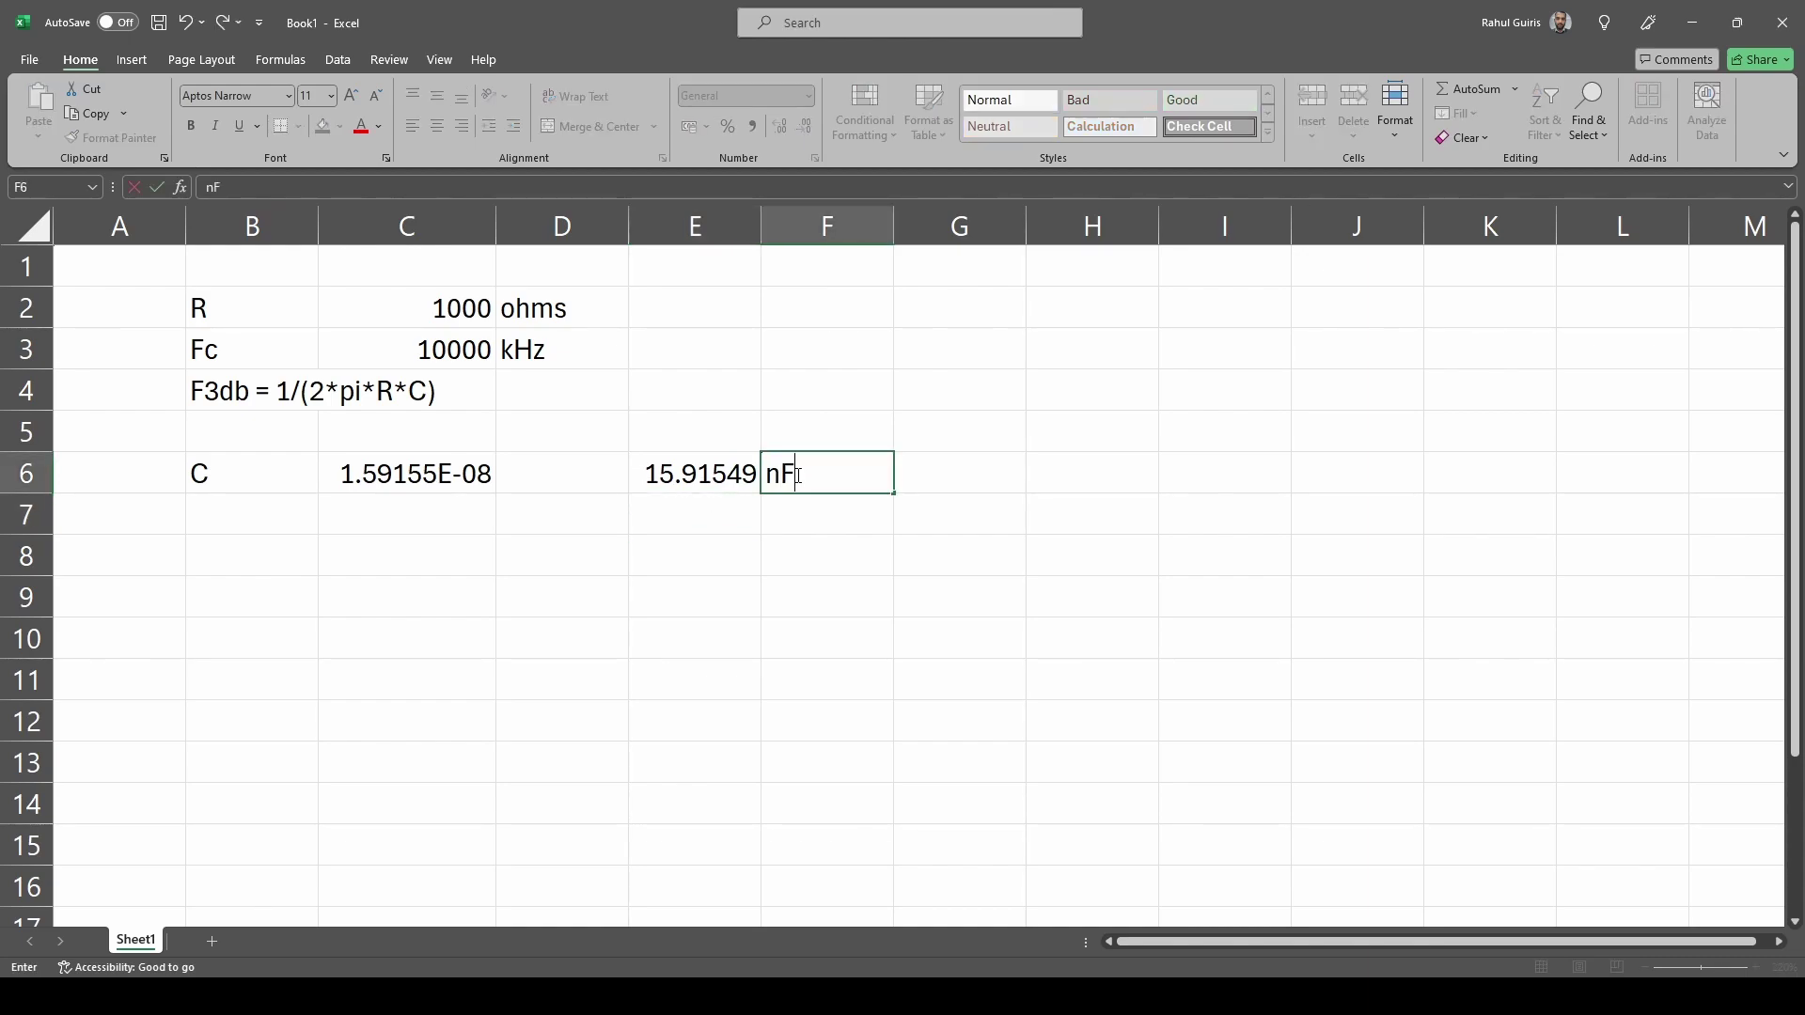
key("Return")
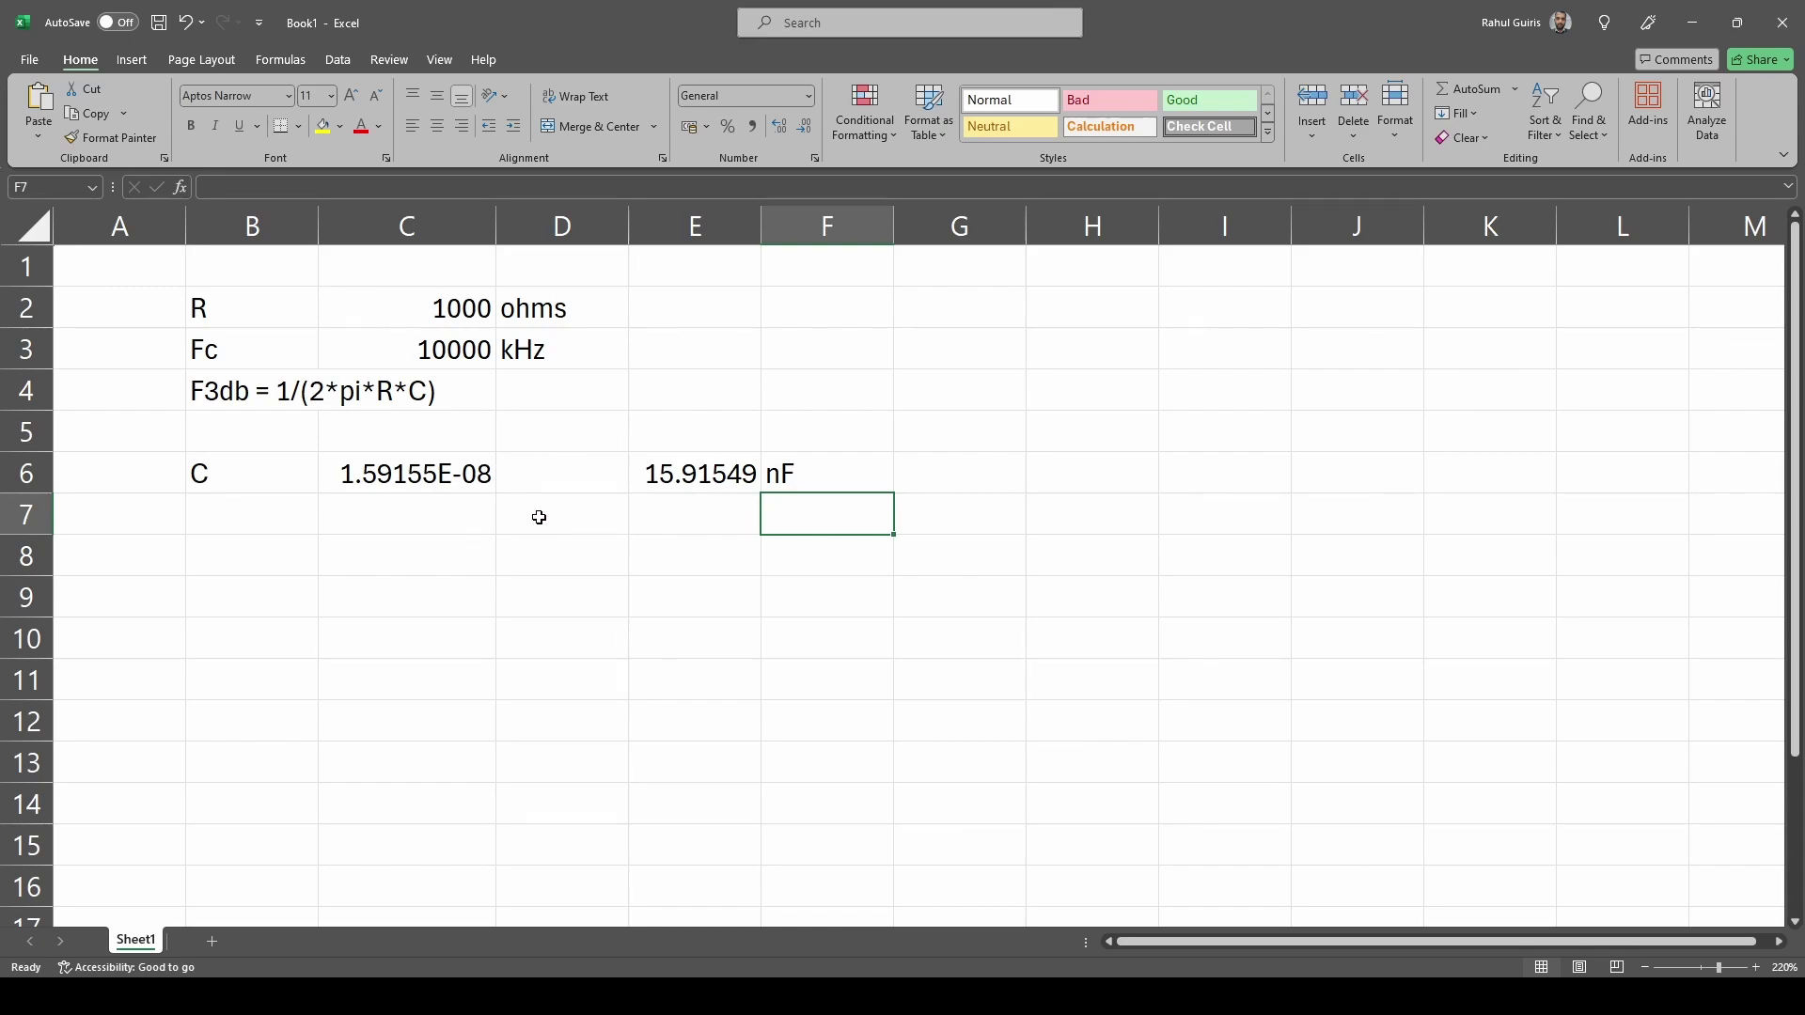
Step: Label B8 as F and calculate the frequency in C8 with =1/(2*pi()*C2*C6)
left_click(300, 554)
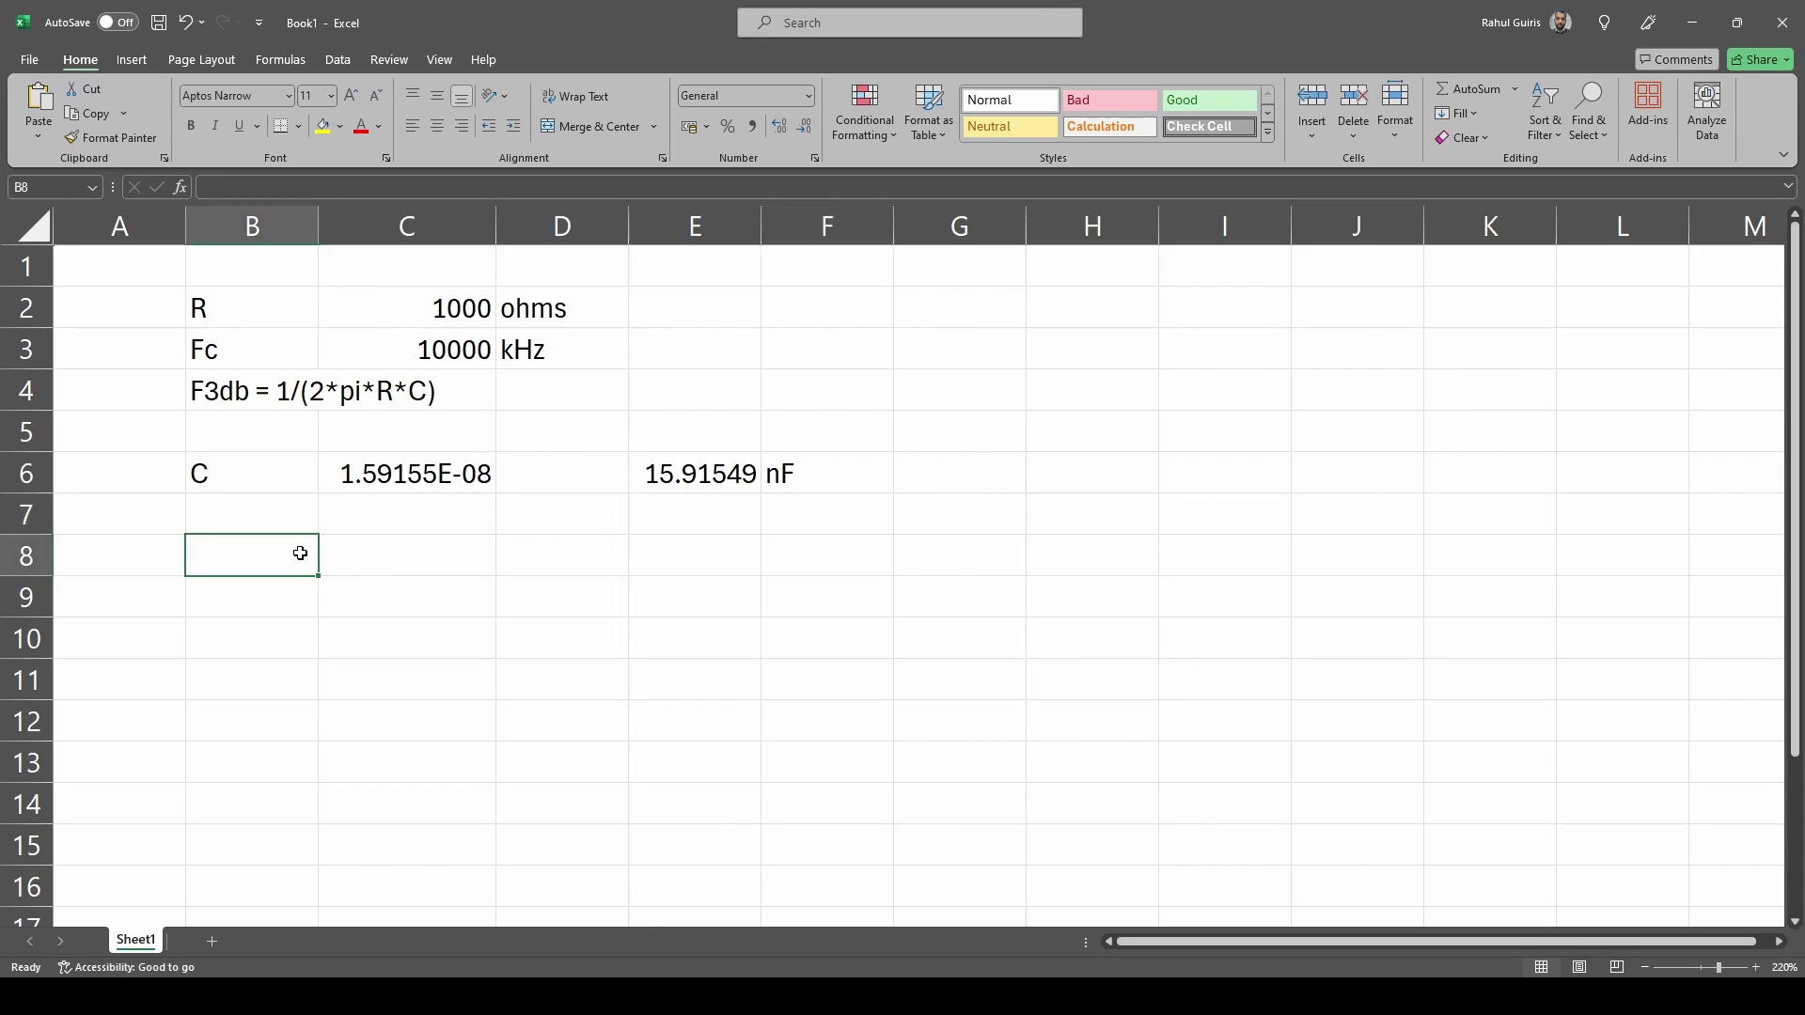
type("F")
key("Tab")
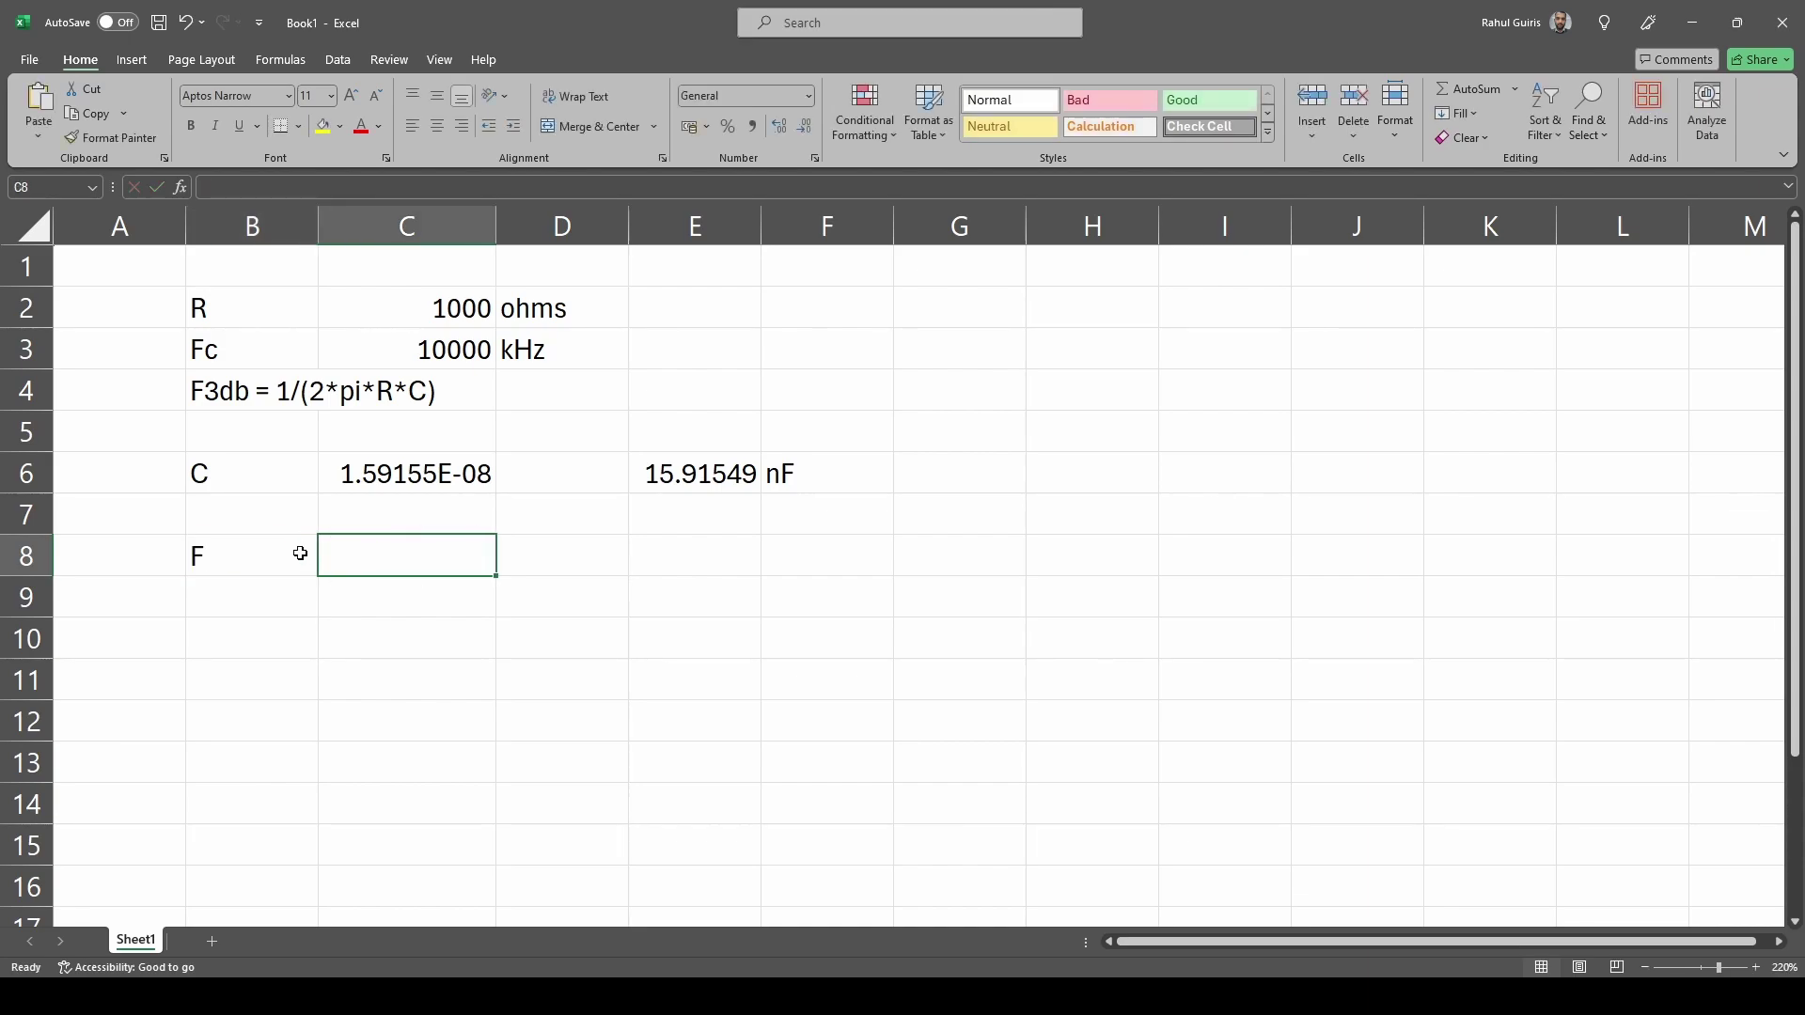
type("=")
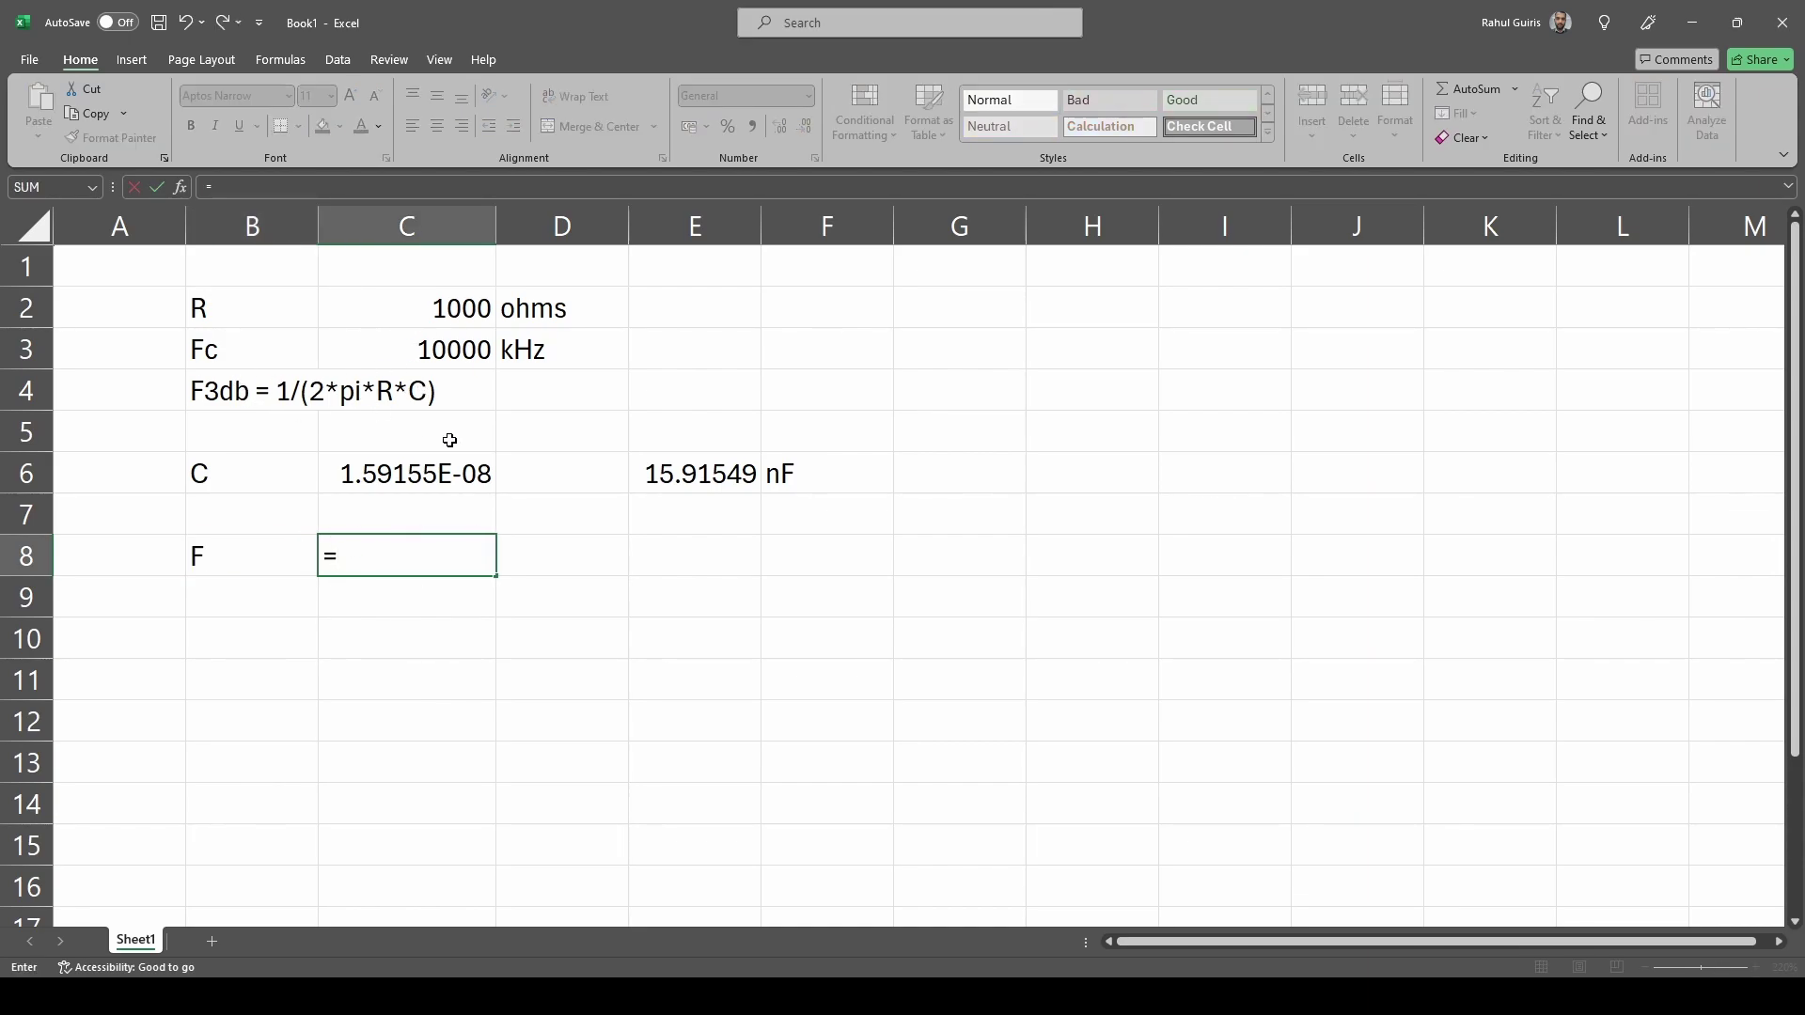
type("1/(2*pi()*")
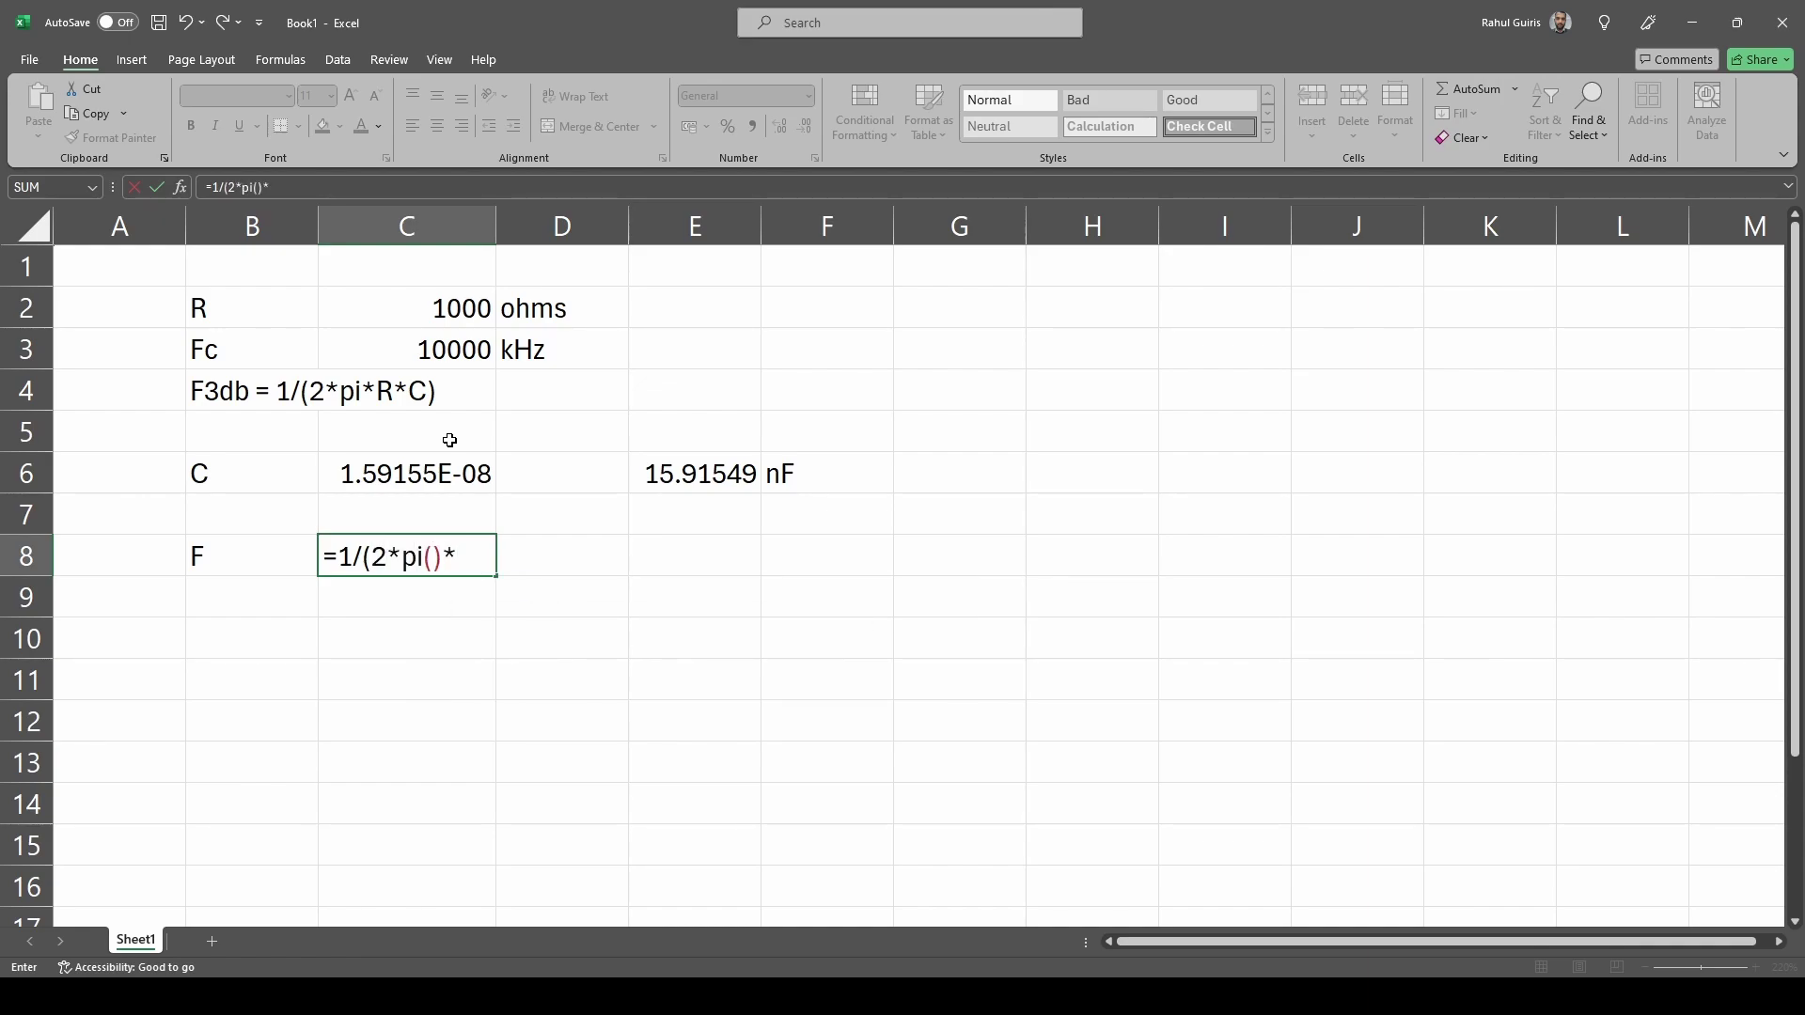
left_click(452, 310)
type("*")
left_click(690, 461)
key("Return")
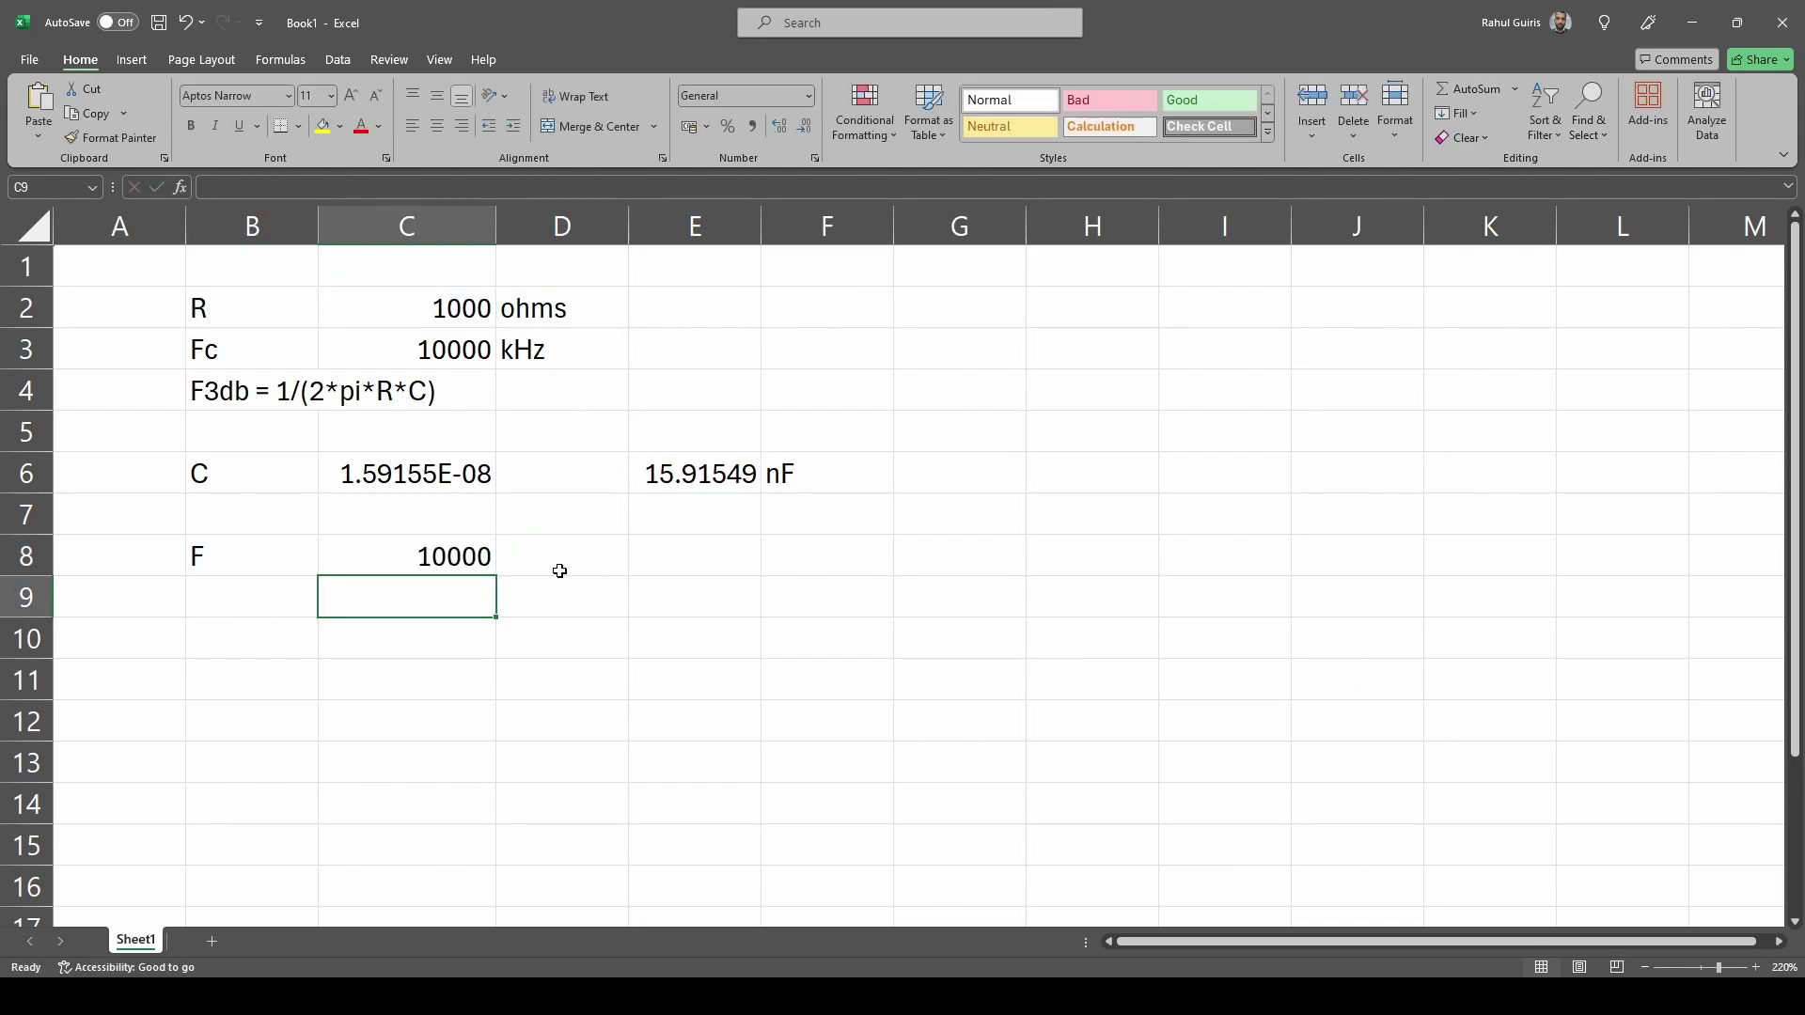
Step: Enter the unit kHz in D8 beside the calculated frequency
left_click(431, 559)
left_click(533, 555)
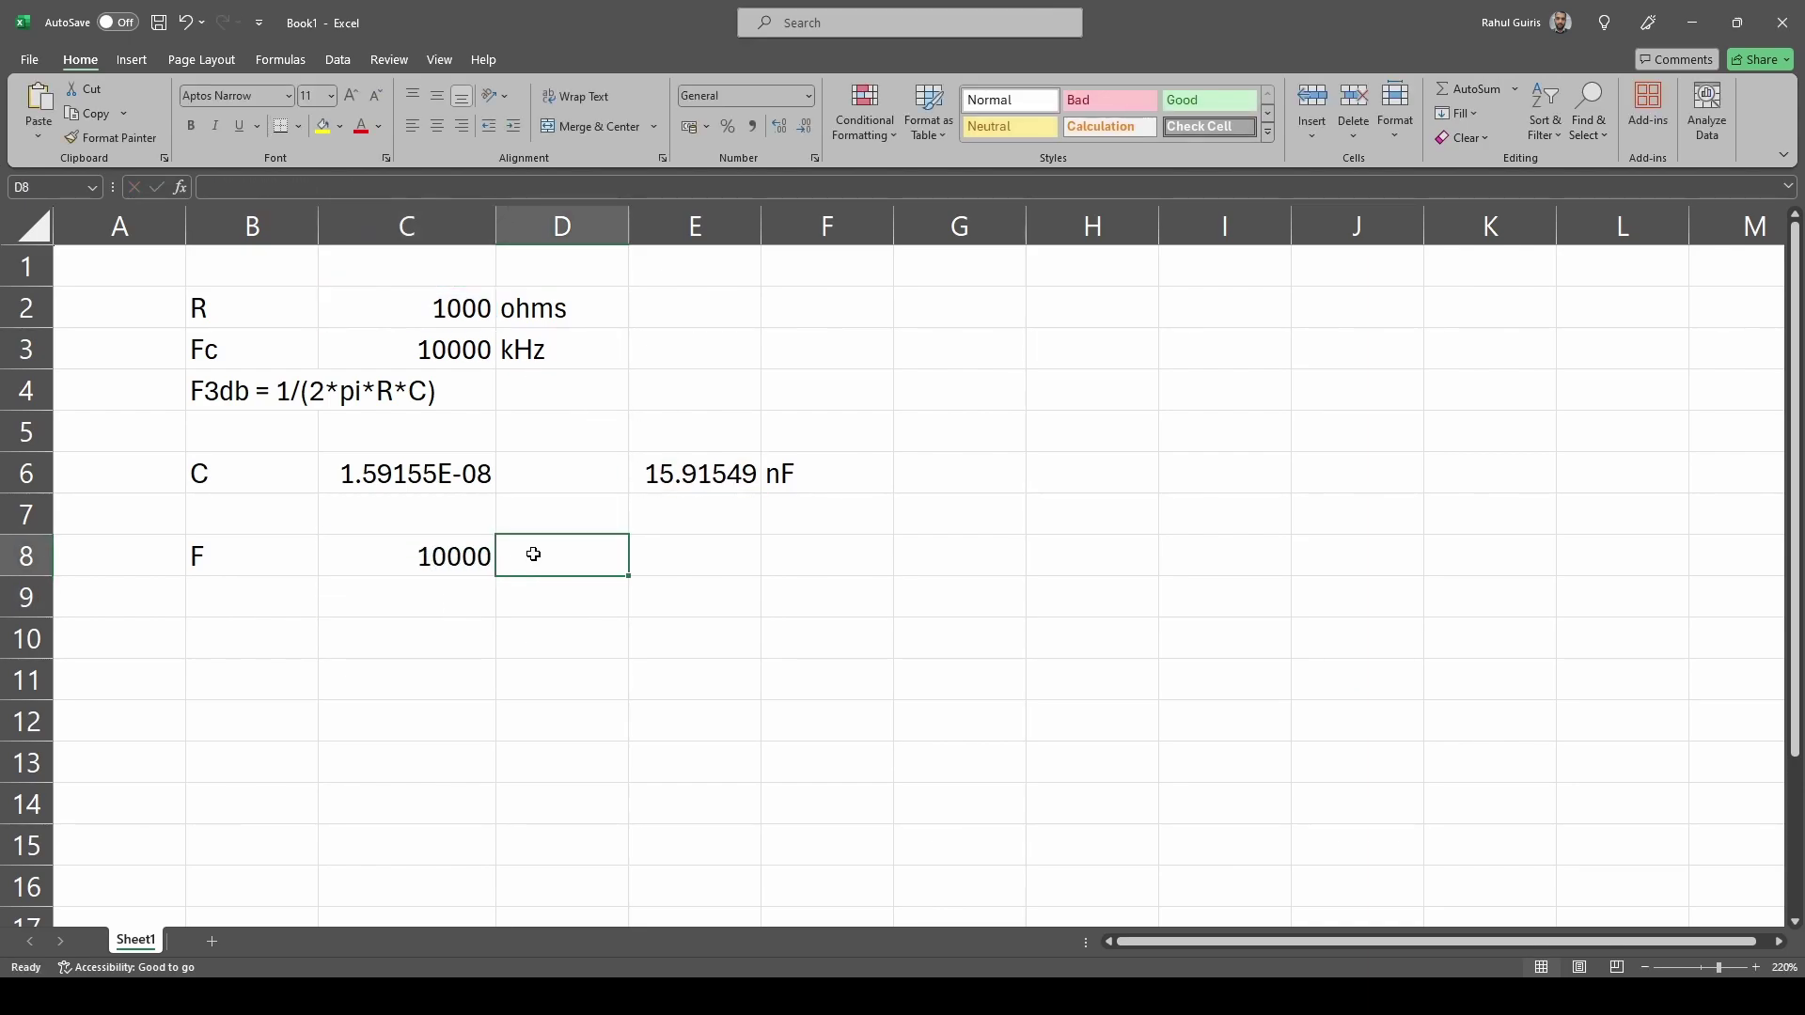
type("kHz")
key("Return")
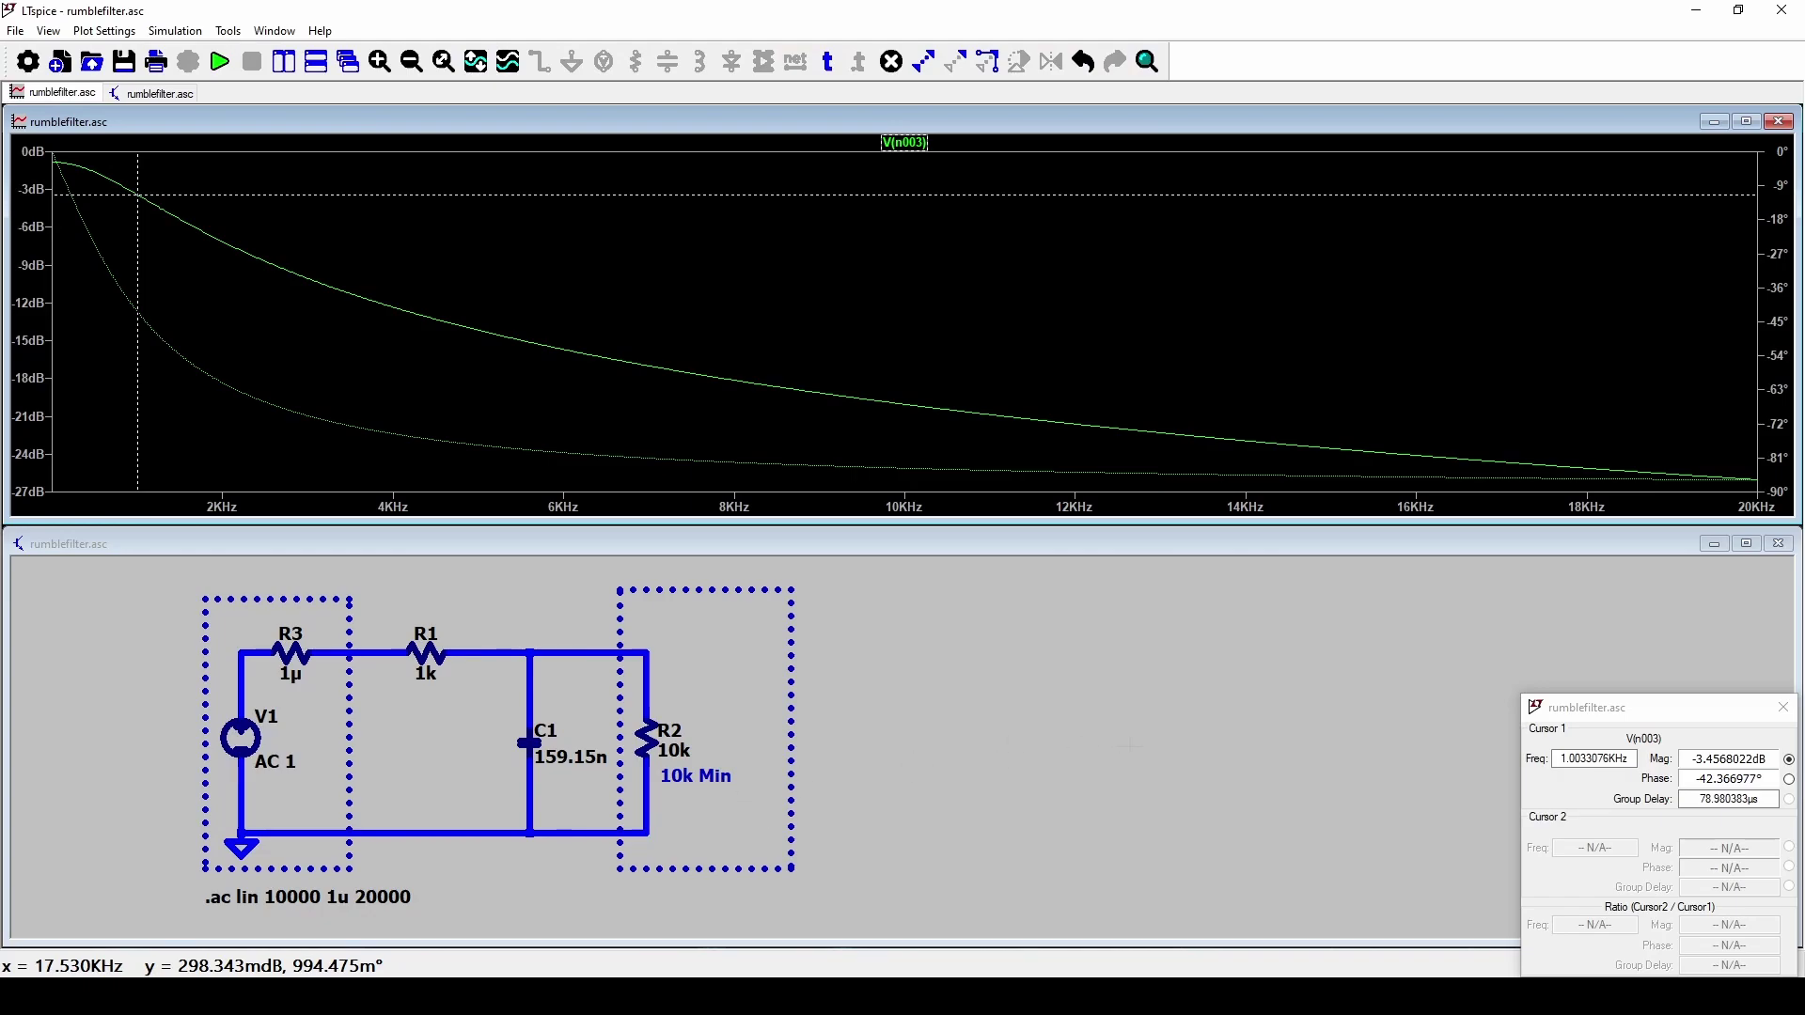
Step: In the LTspice rumblefilter.asc schematic, set capacitor C1 to 15.915n and rerun the simulation
left_click(940, 734)
key("space")
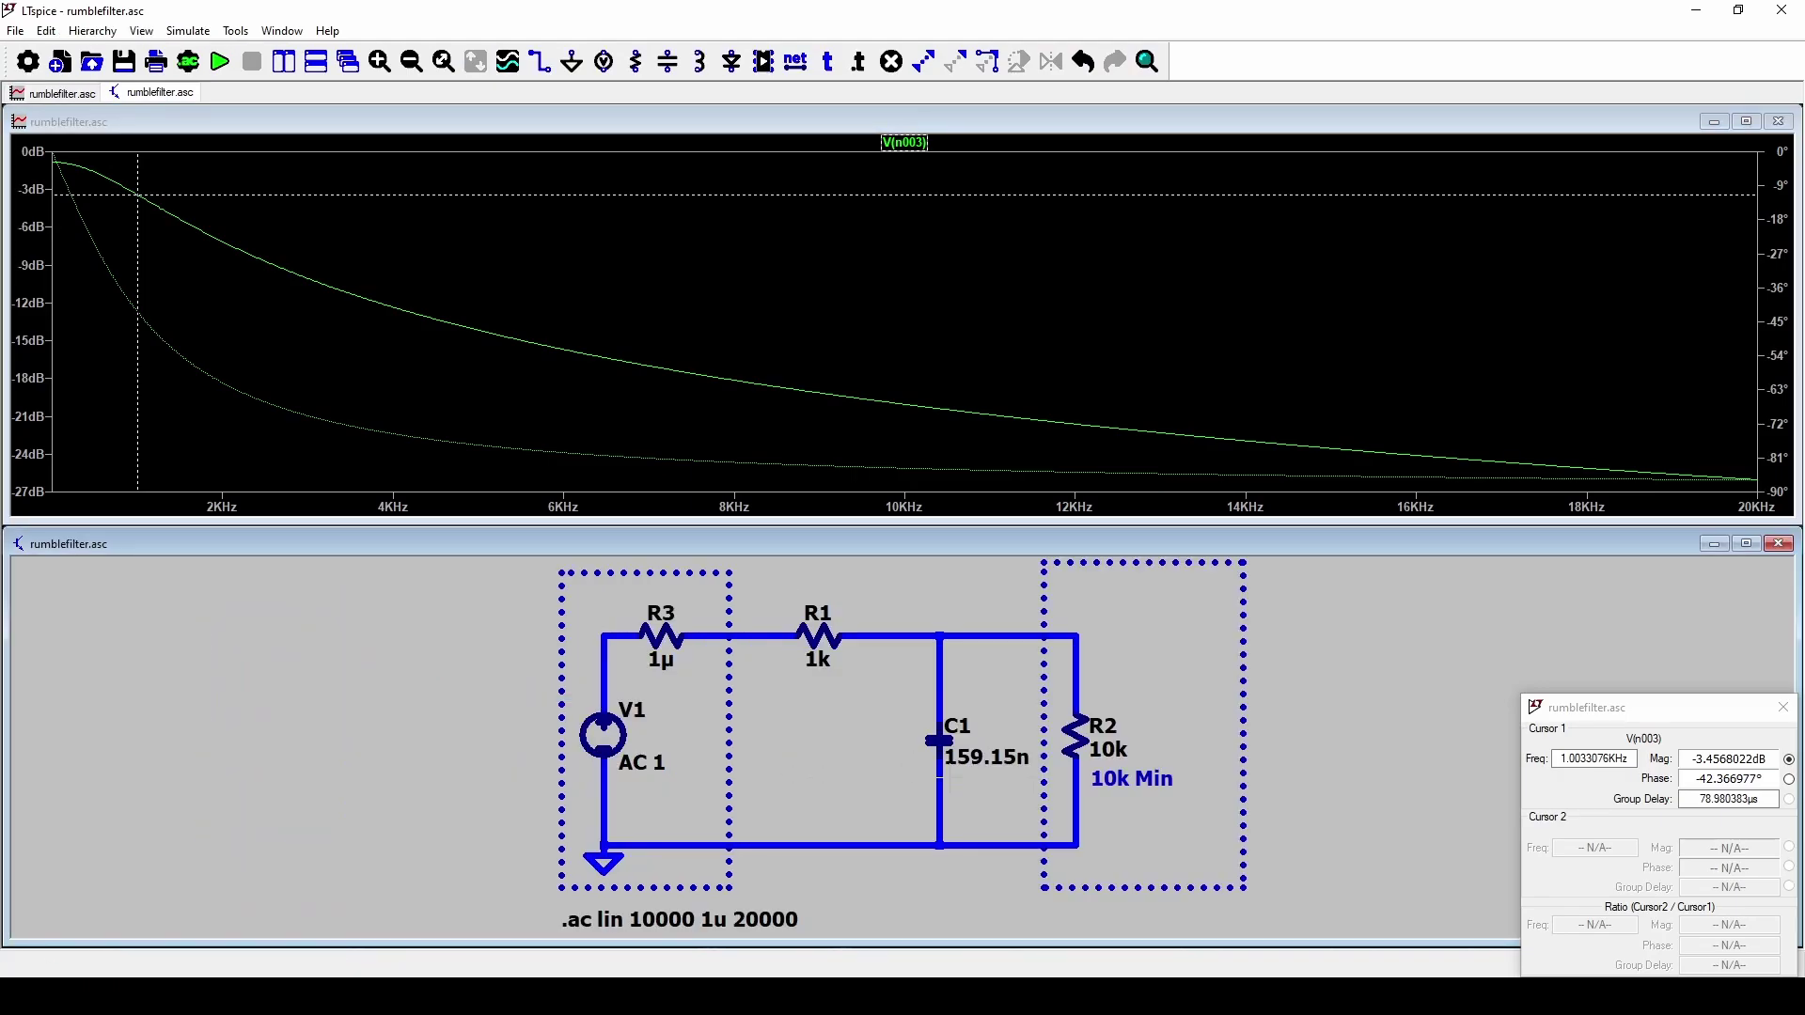
right_click(940, 733)
left_click_drag(1012, 465, 988, 465)
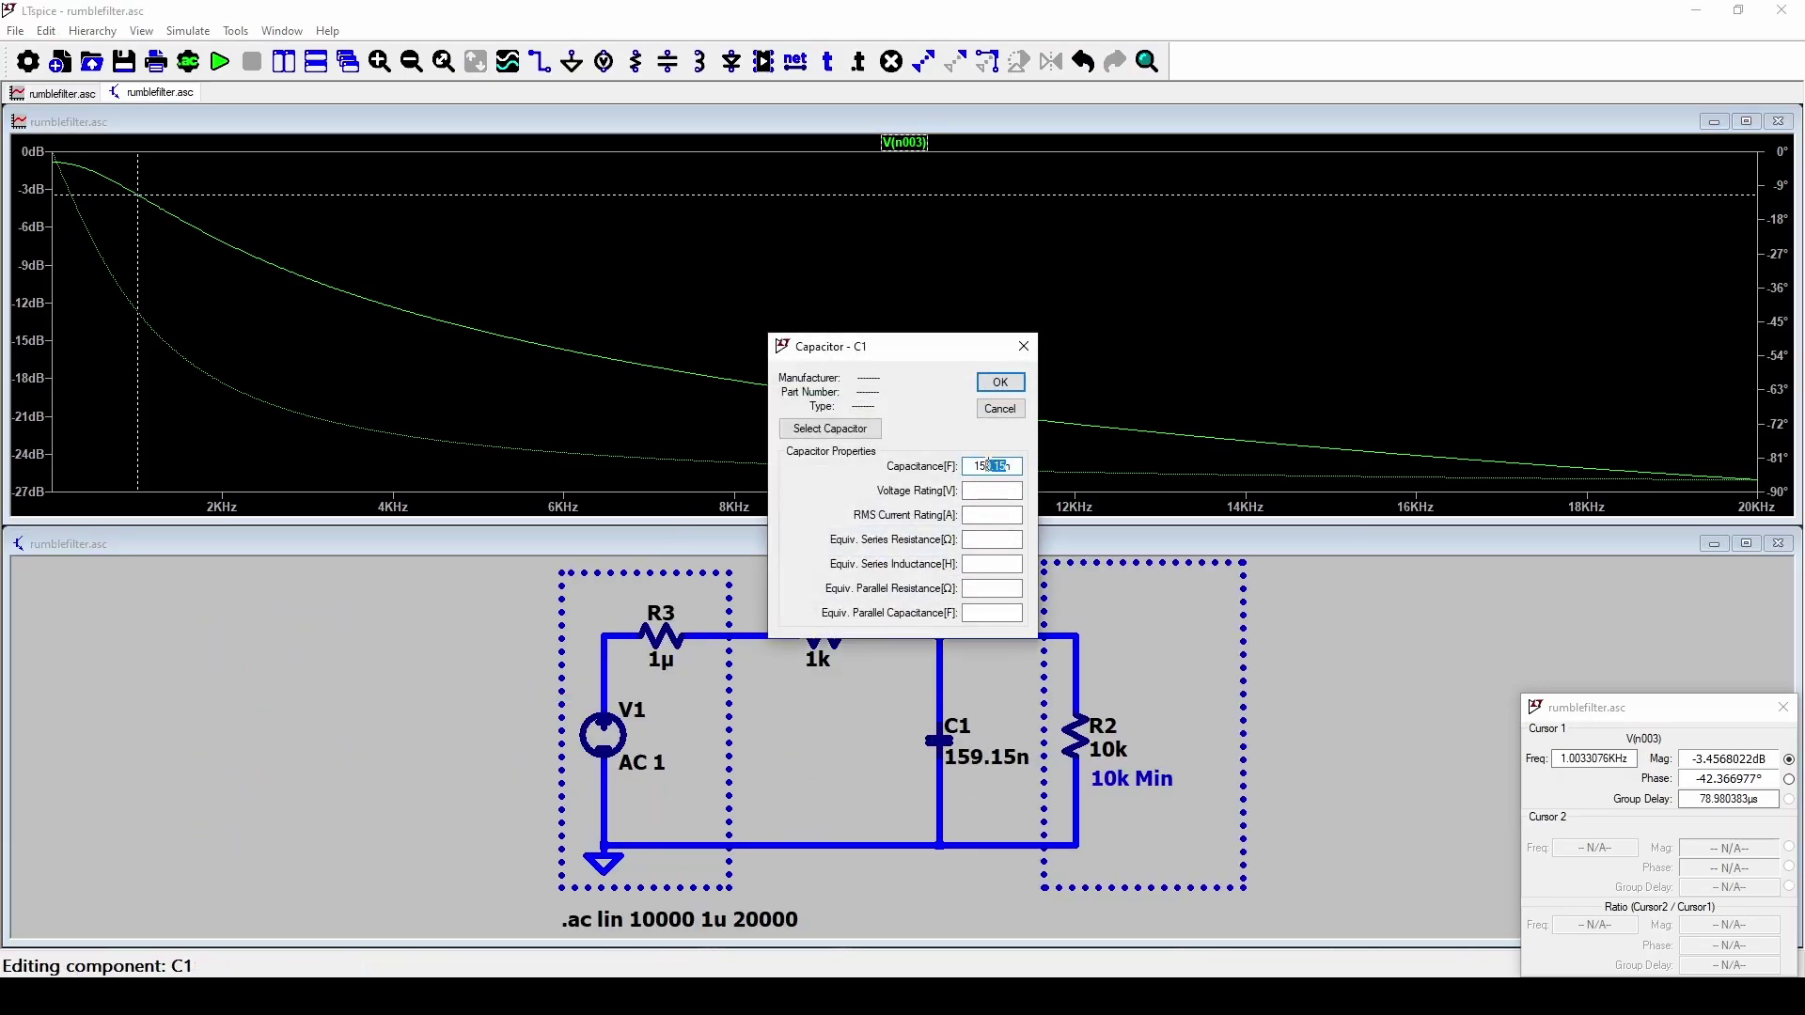
left_click(988, 464)
type(".")
key("Right")
key("Delete")
key("Return")
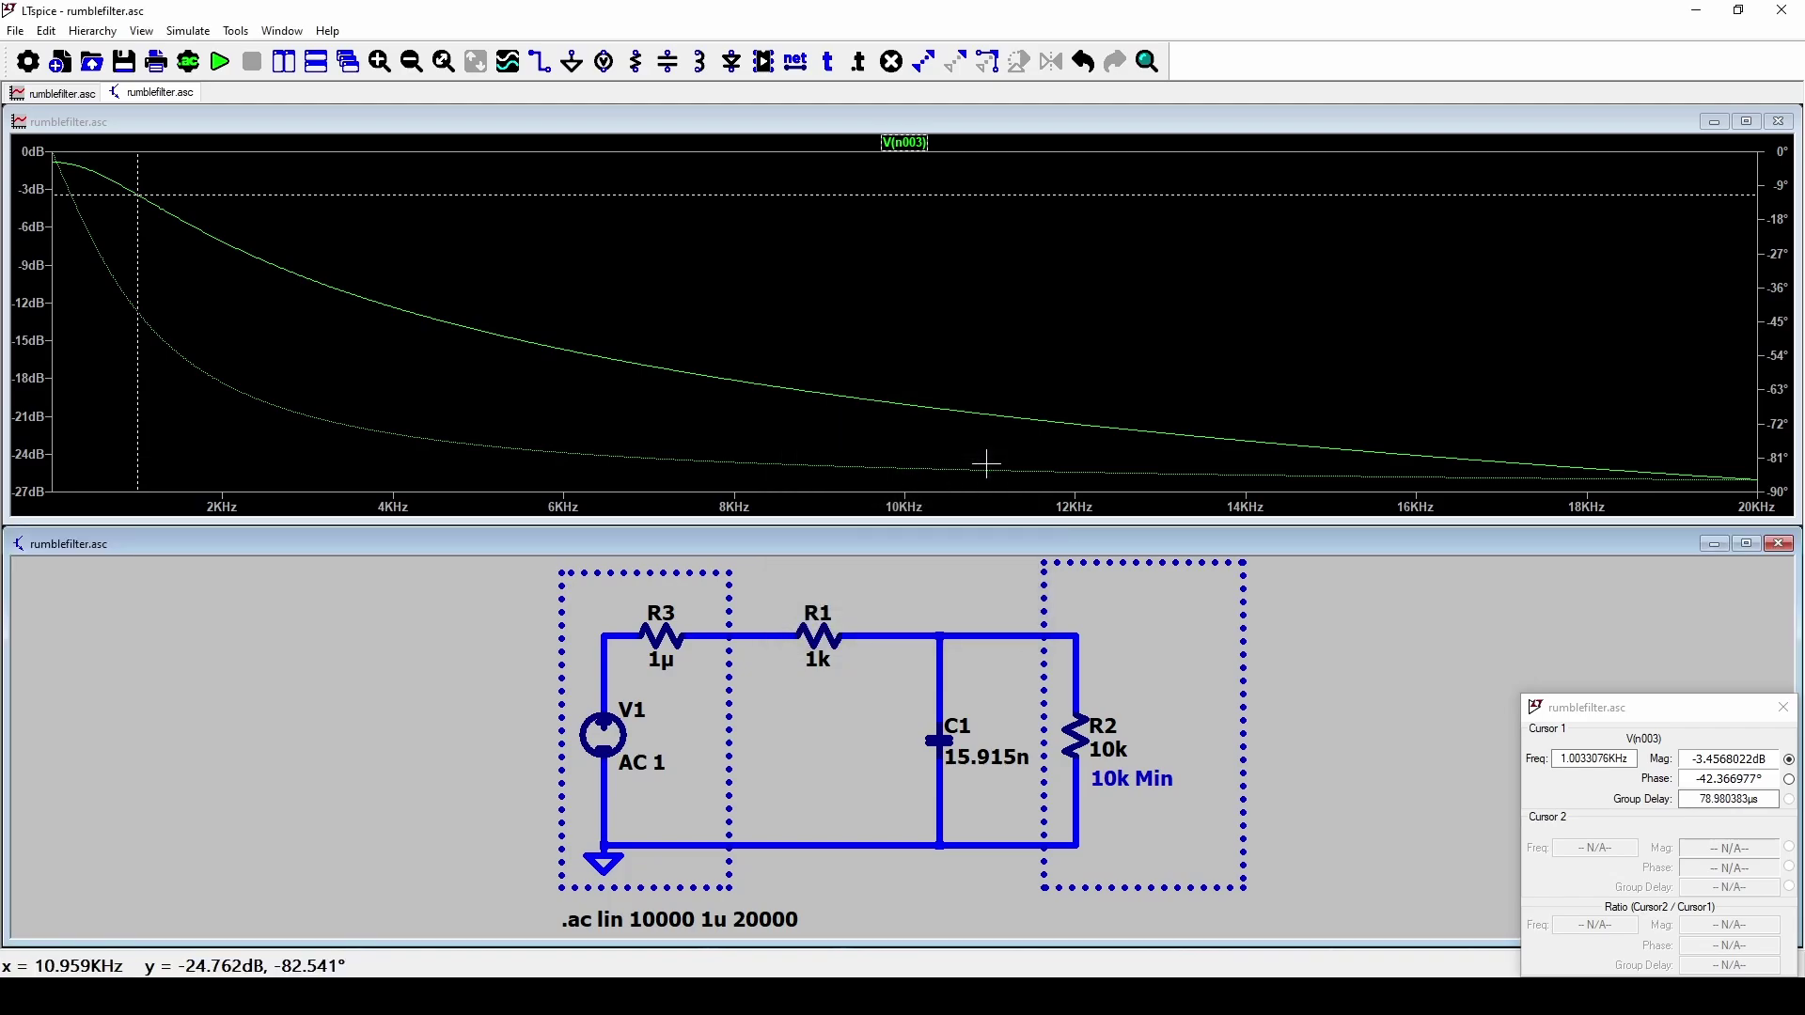
left_click(220, 62)
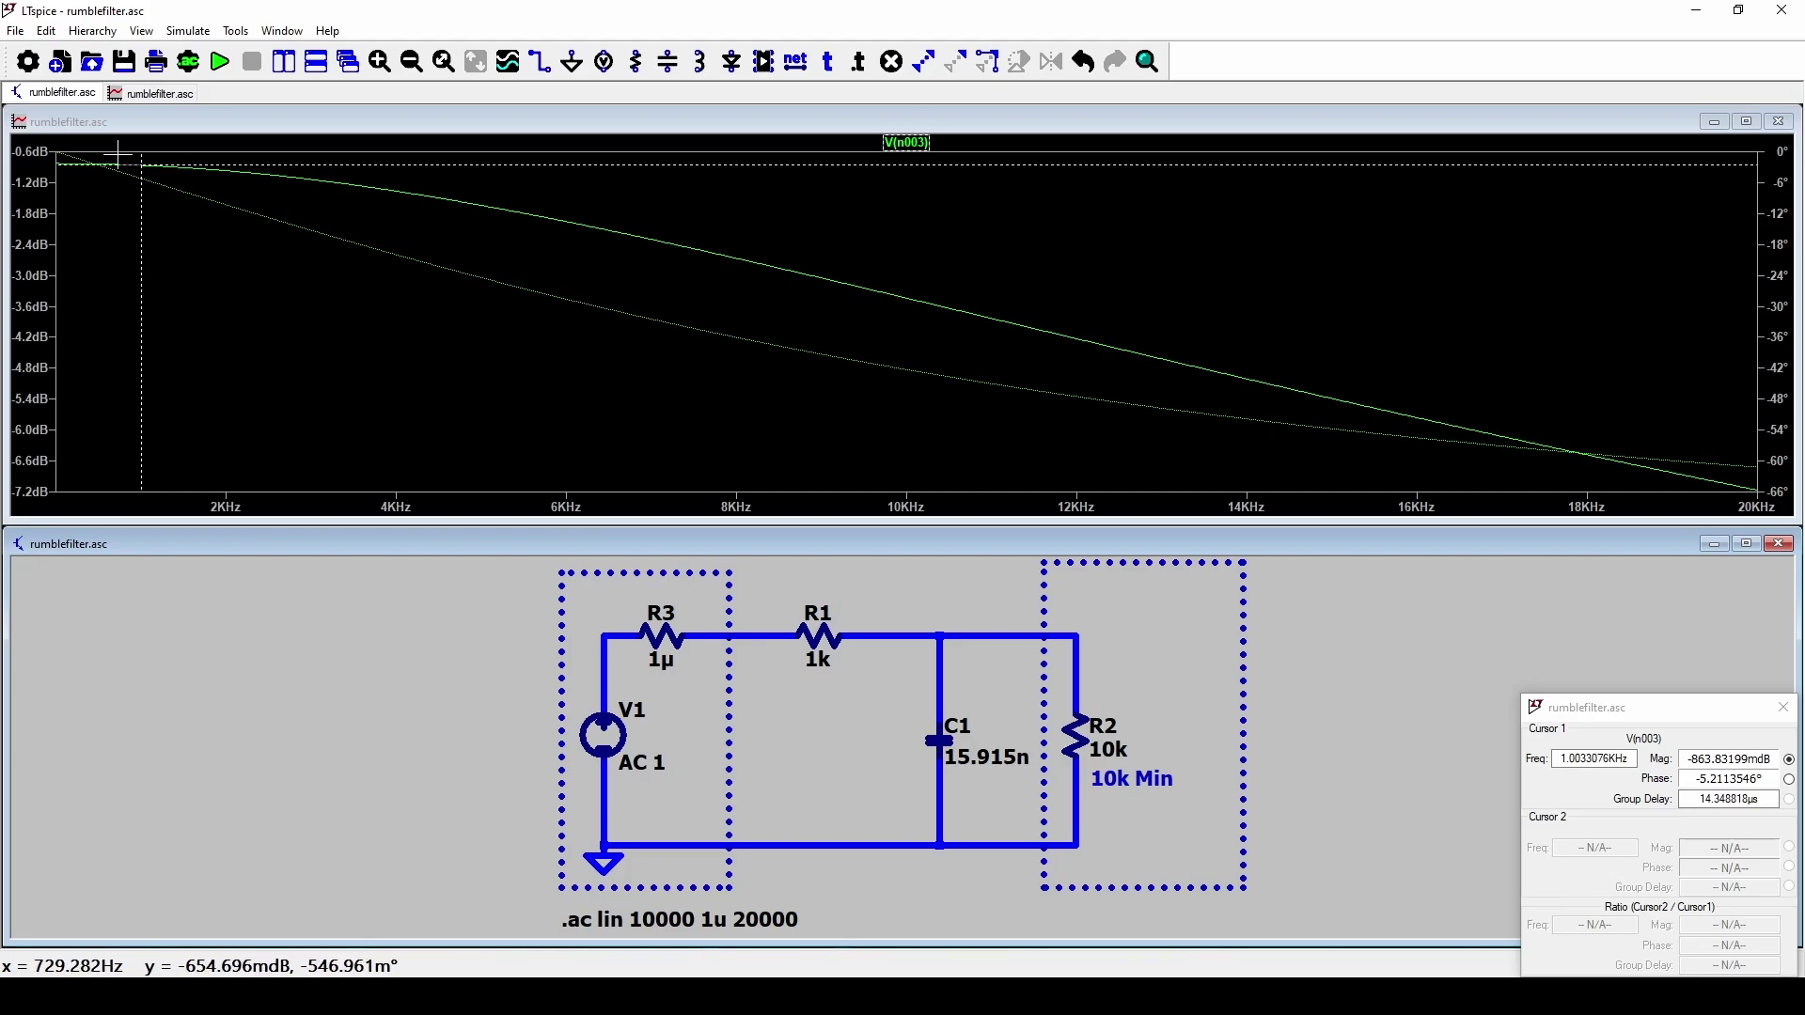
Step: Review the sweep type, number of points and stop frequency in the AC analysis settings
right_click(680, 920)
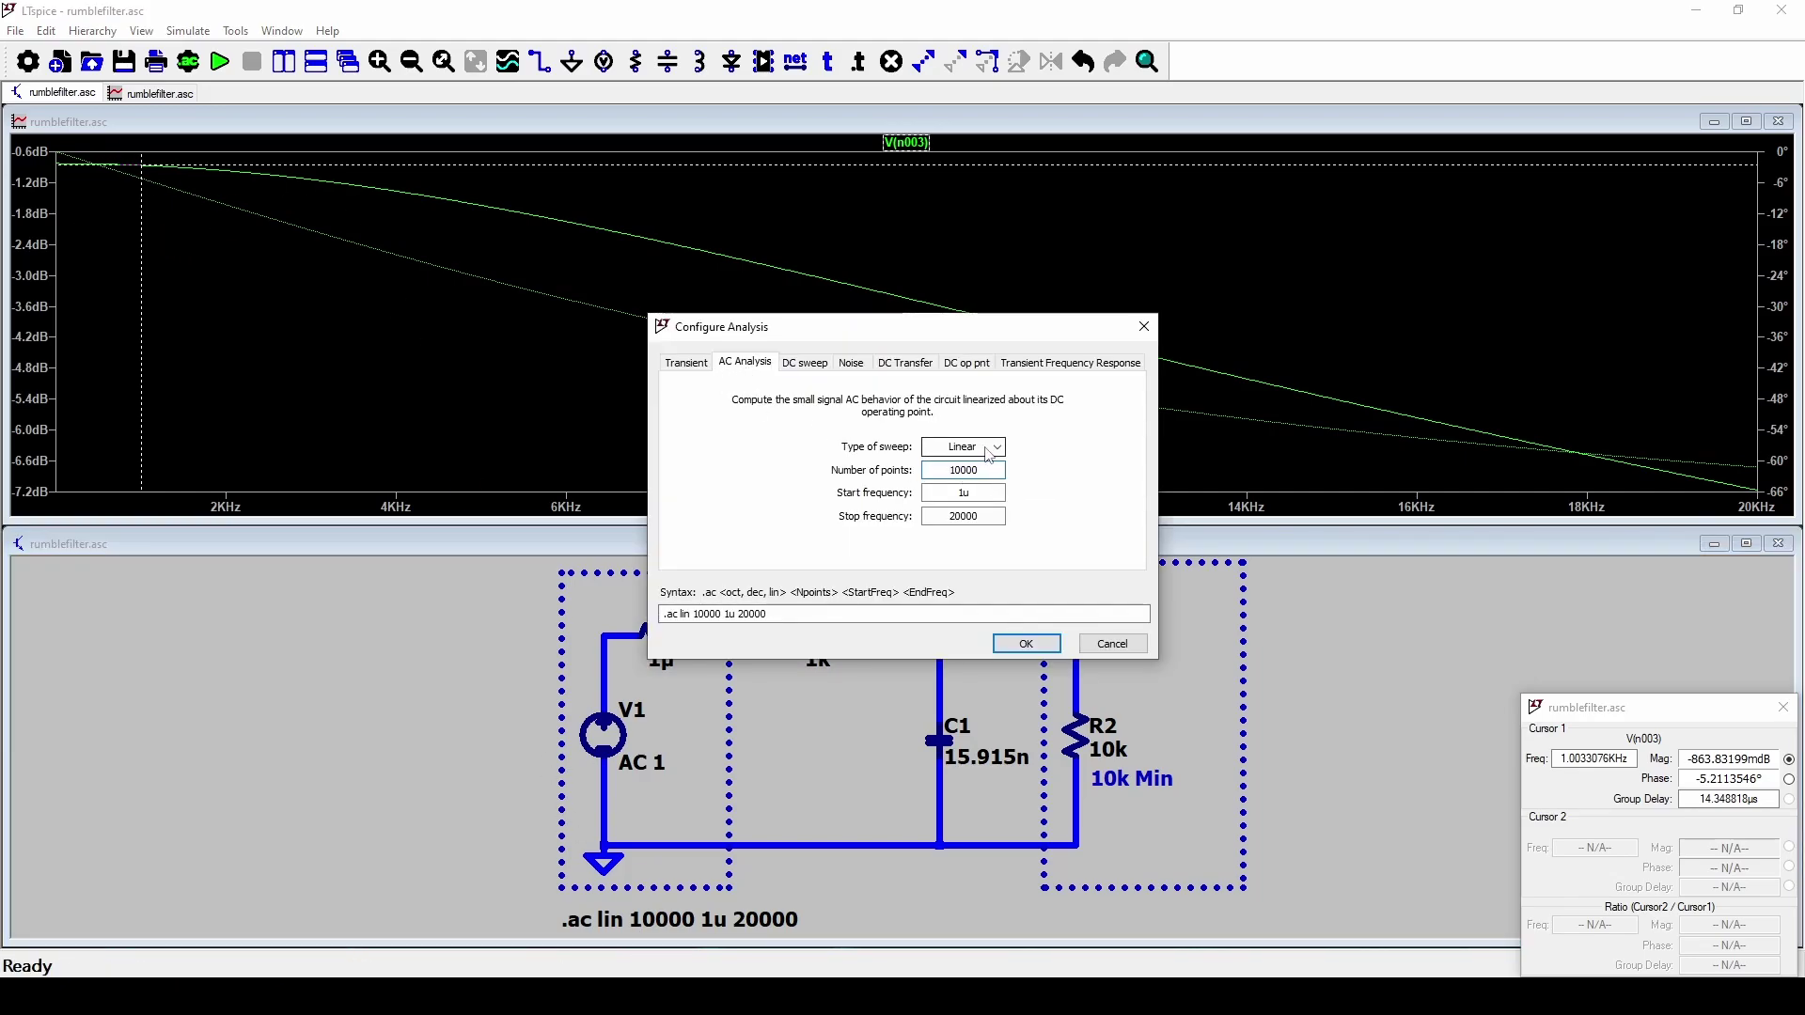
double_click(969, 470)
double_click(982, 514)
key("Return")
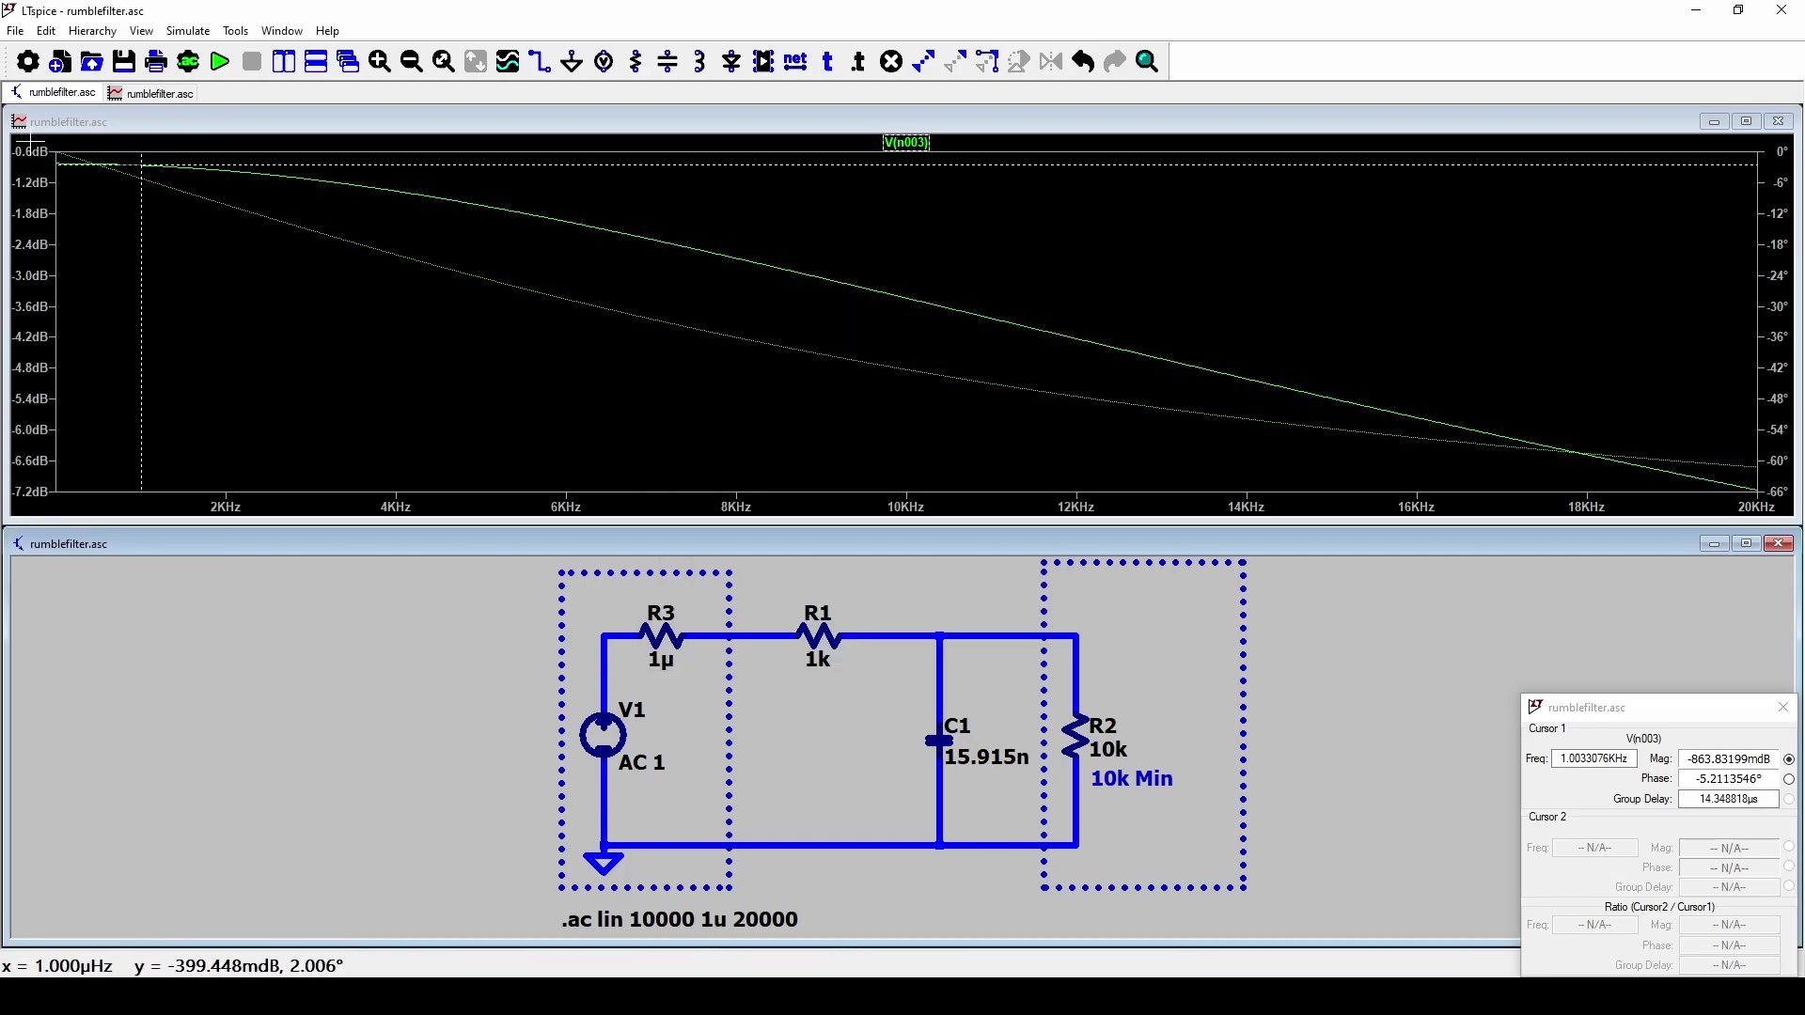
Step: Keep the magnitude axis in decibels and move cursor 1 to about -3 dB on the V(n003) trace to read its frequency
right_click(31, 372)
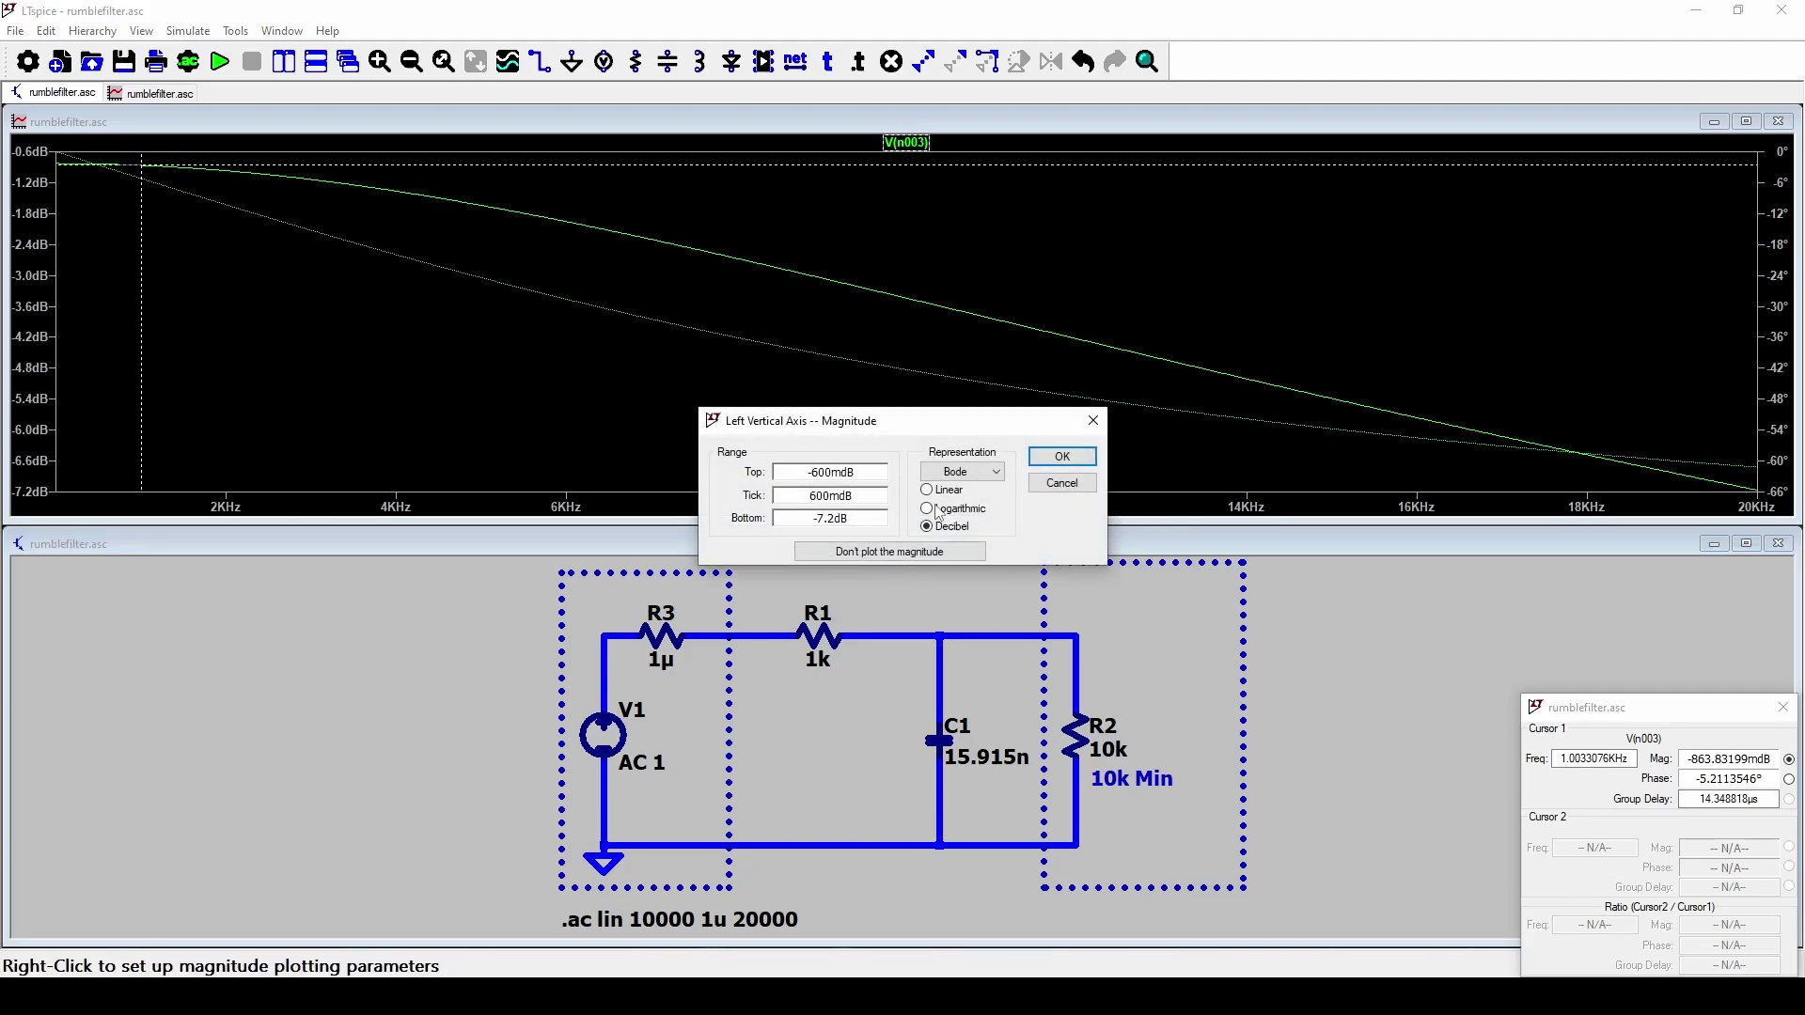
left_click(1056, 456)
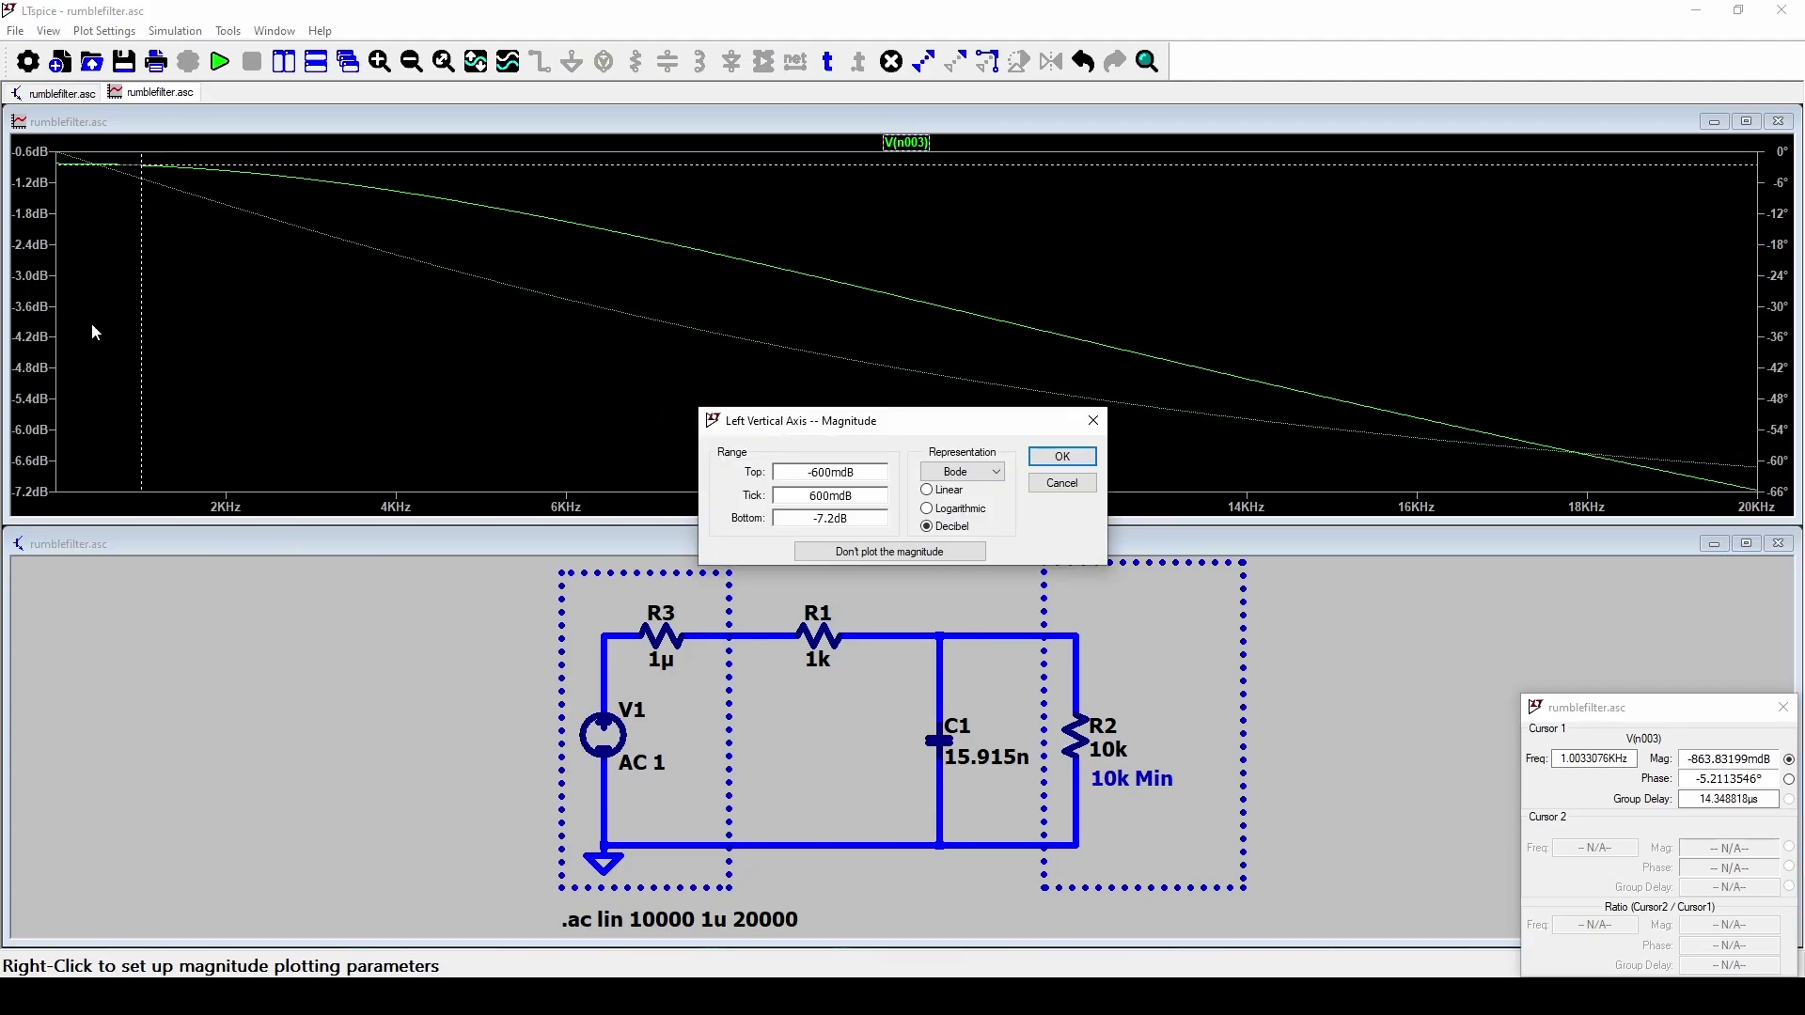
left_click(1056, 456)
left_click_drag(1587, 721, 1343, 560)
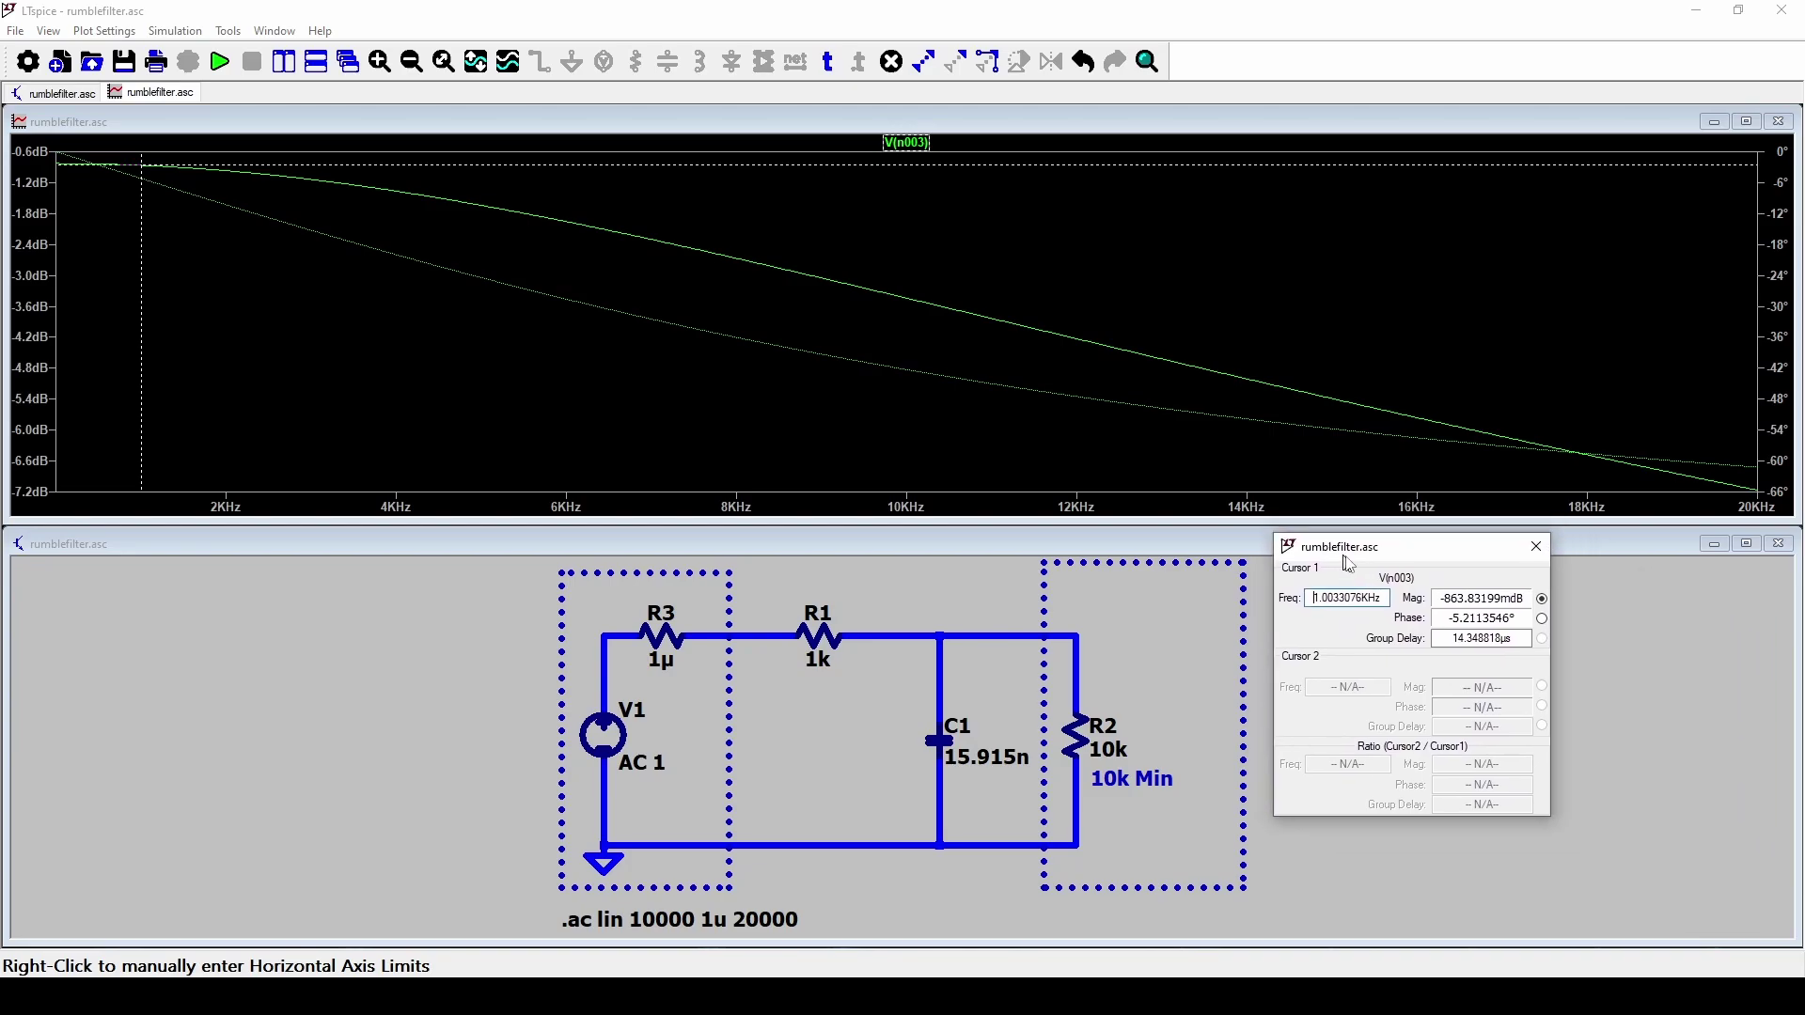
mouse_move(141, 263)
left_mouse_down()
mouse_move(331, 274)
mouse_move(840, 423)
mouse_move(815, 414)
left_mouse_up()
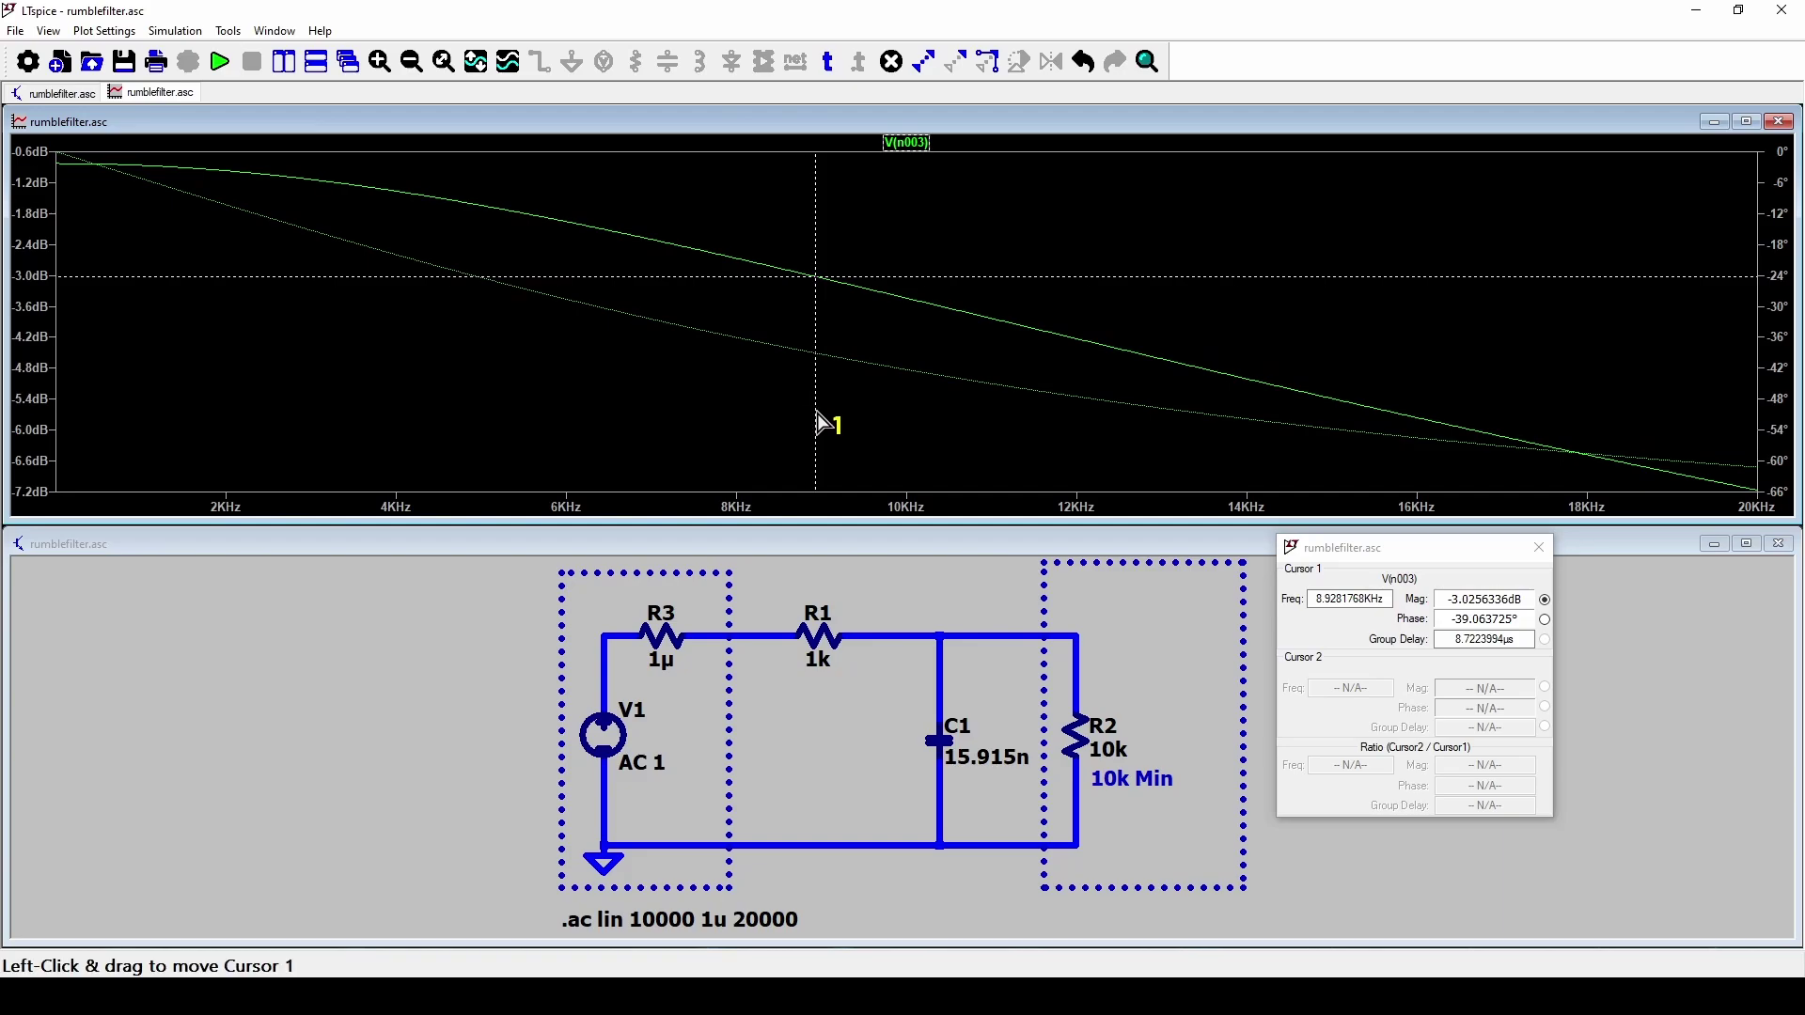
left_click(1325, 600)
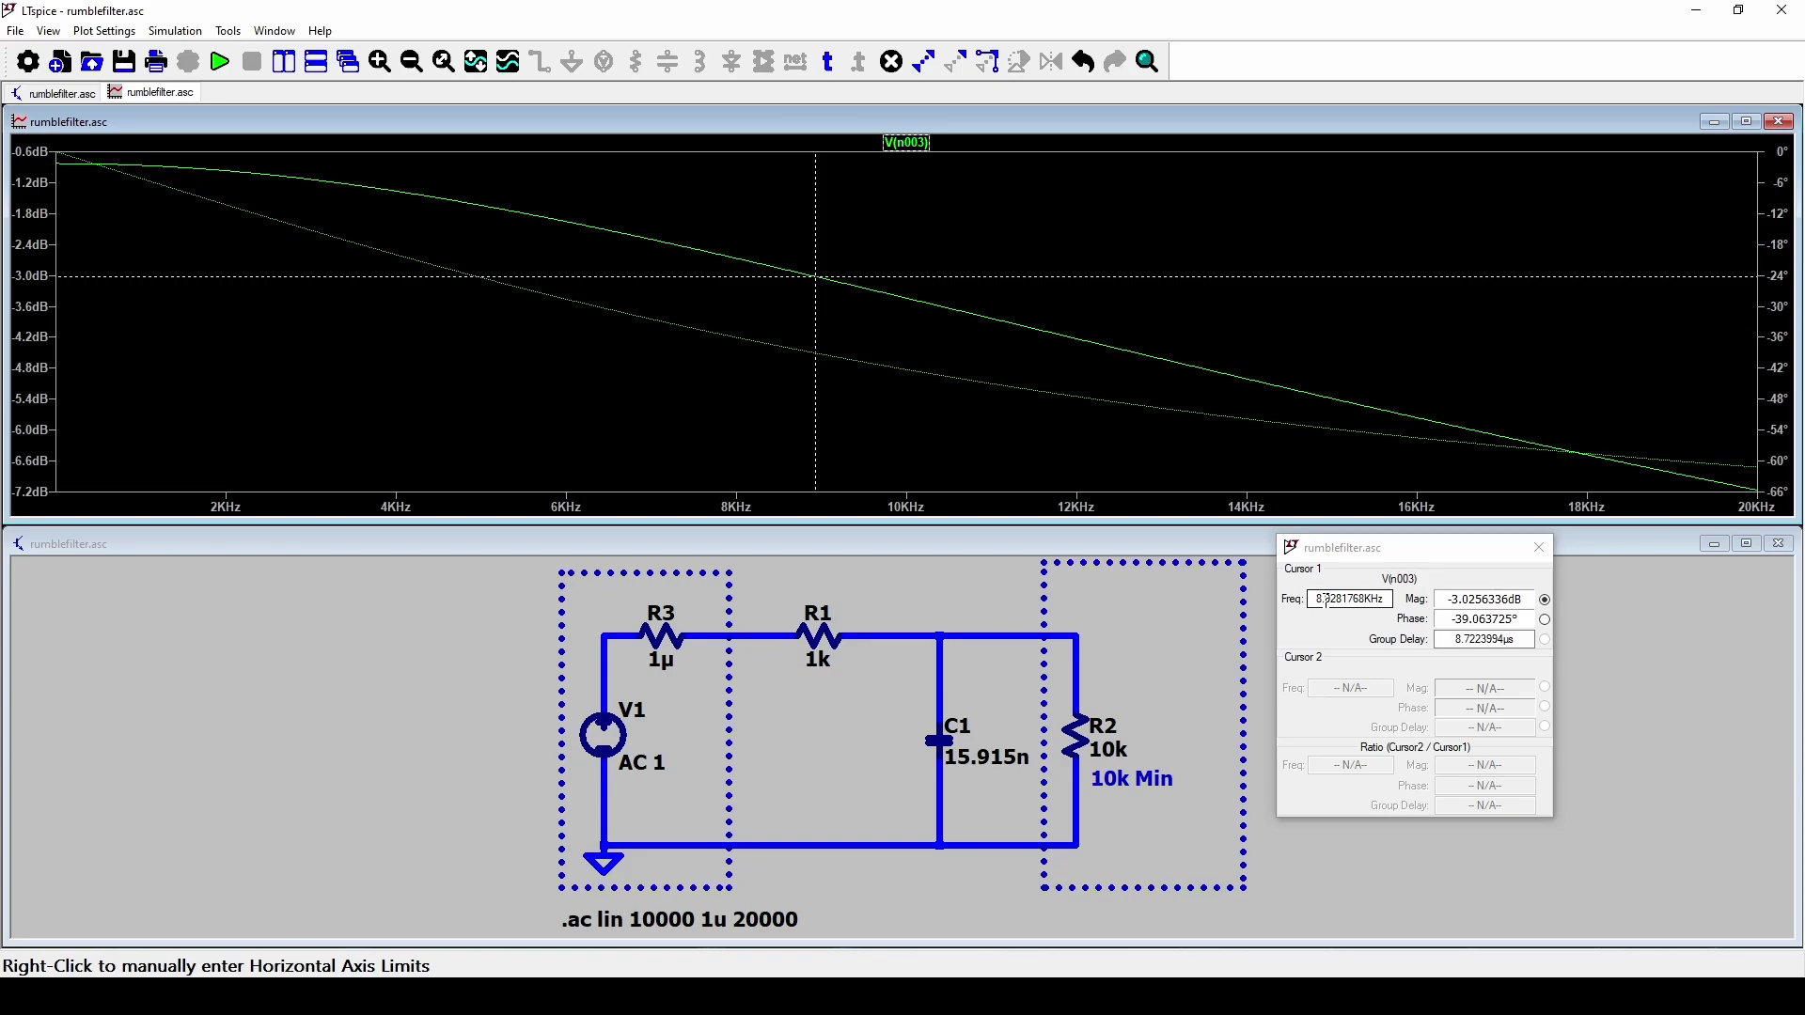
Step: Move cursor 1 to the start of the sweep and switch the magnitude axis to linear to read the output voltage there
left_click_drag(818, 442, 26, 356)
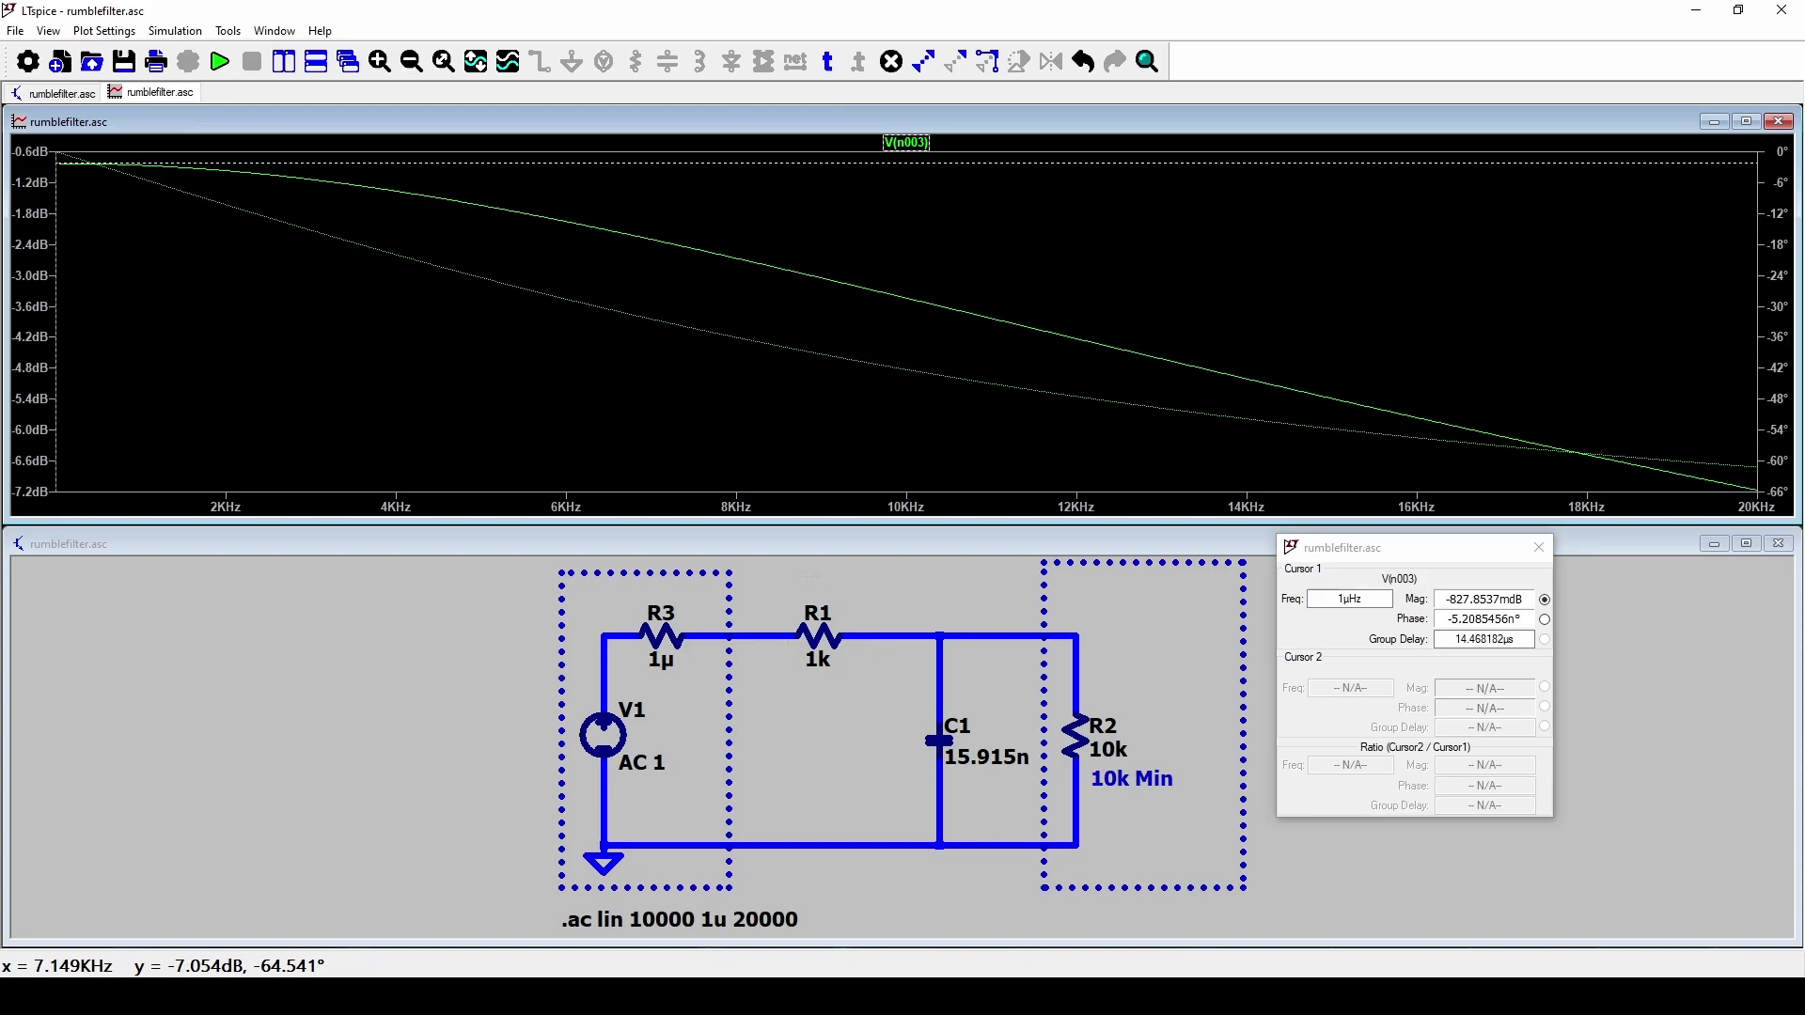
right_click(33, 282)
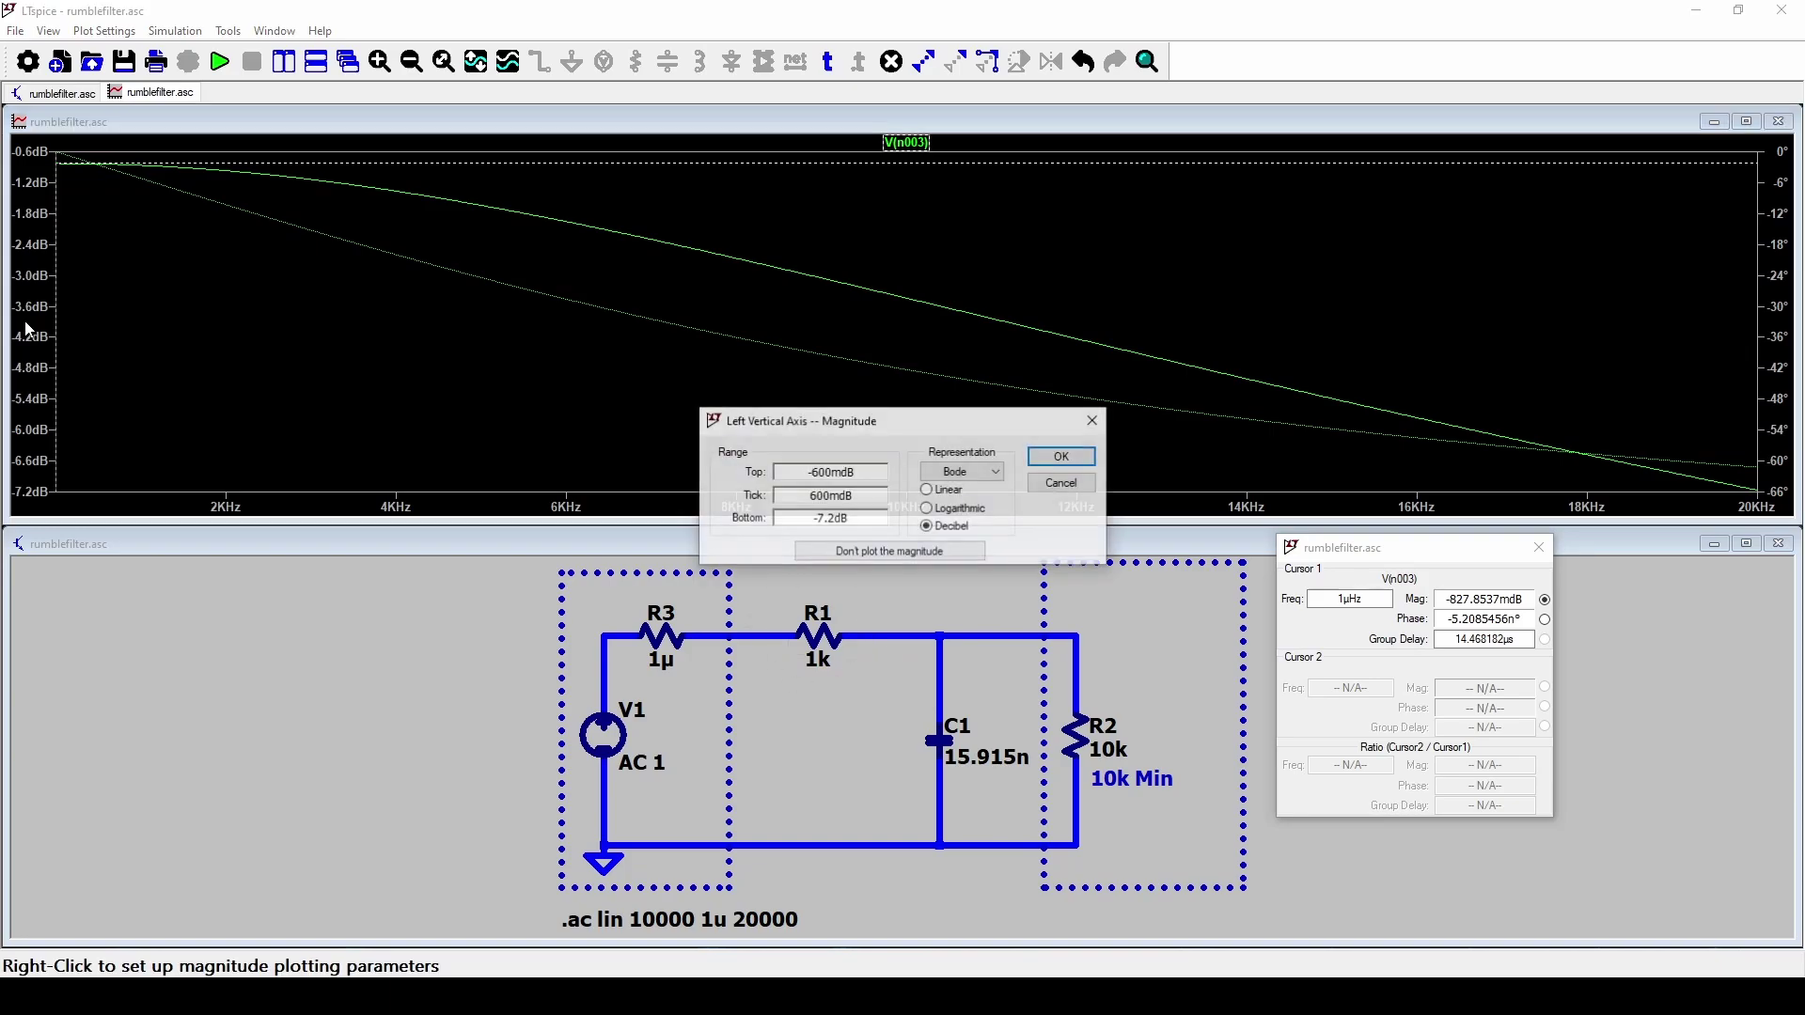
left_click(940, 491)
left_click(1050, 463)
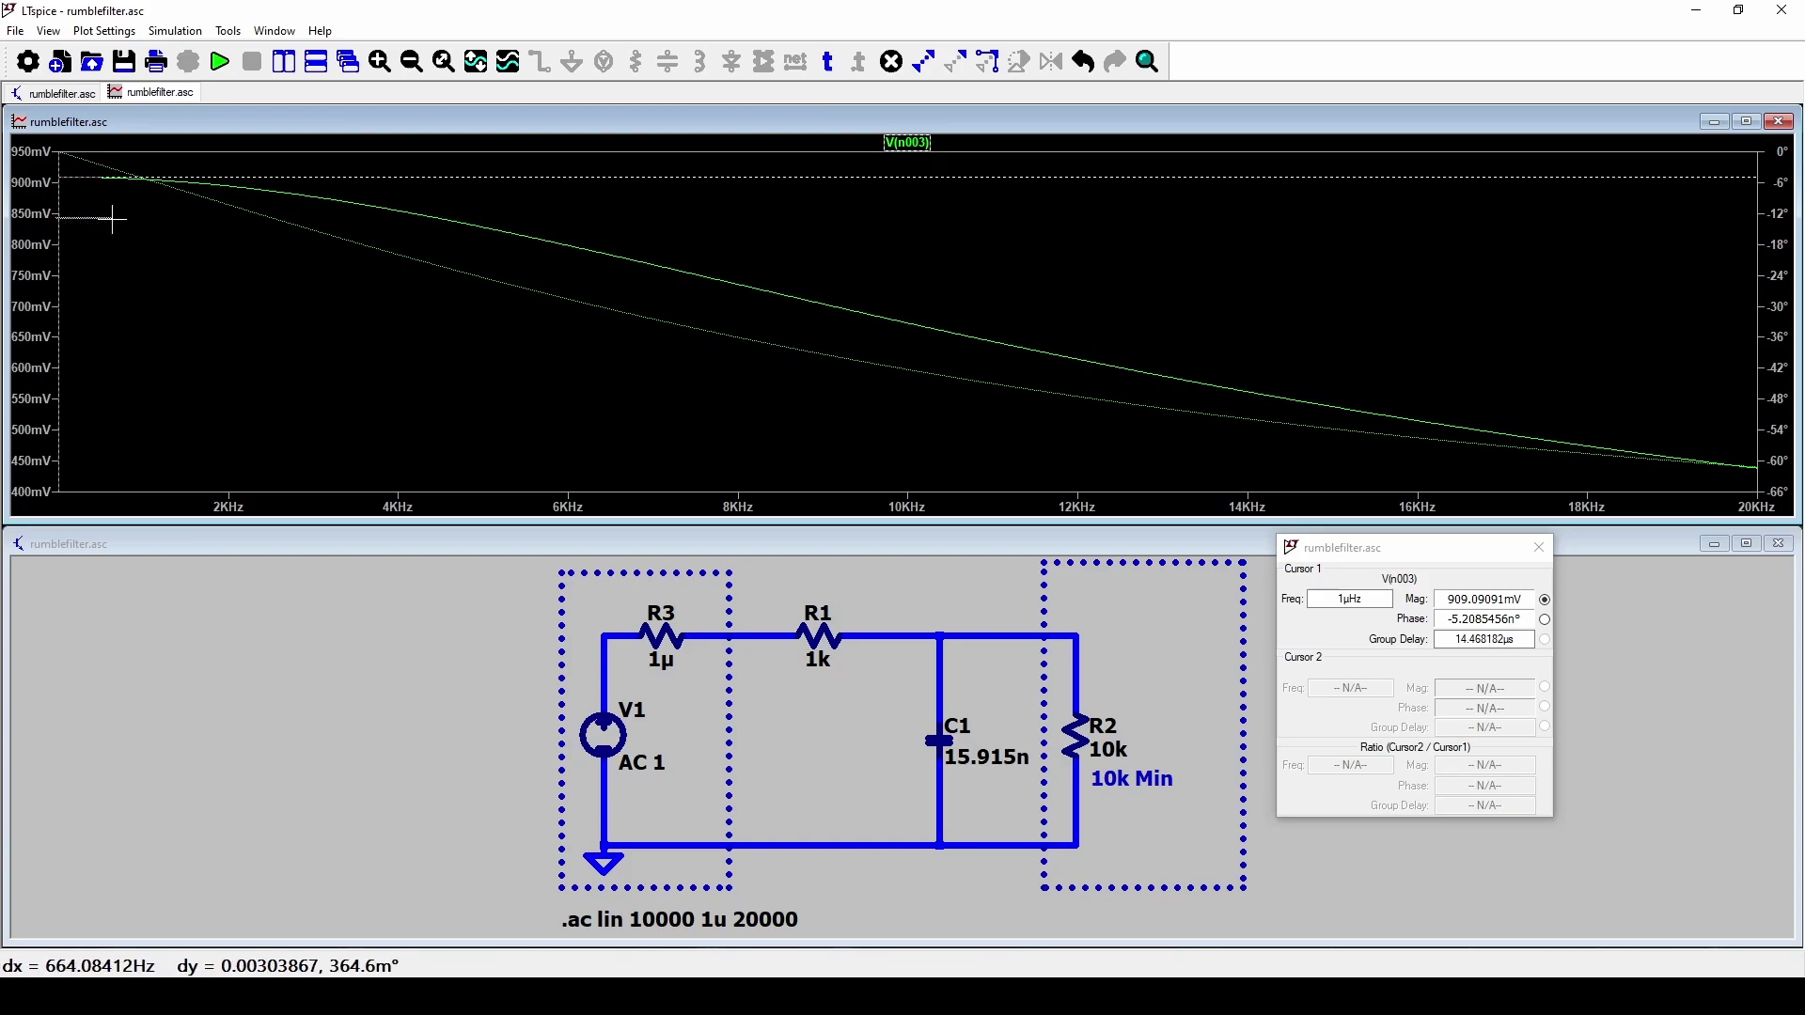
left_click_drag(141, 185, 62, 193)
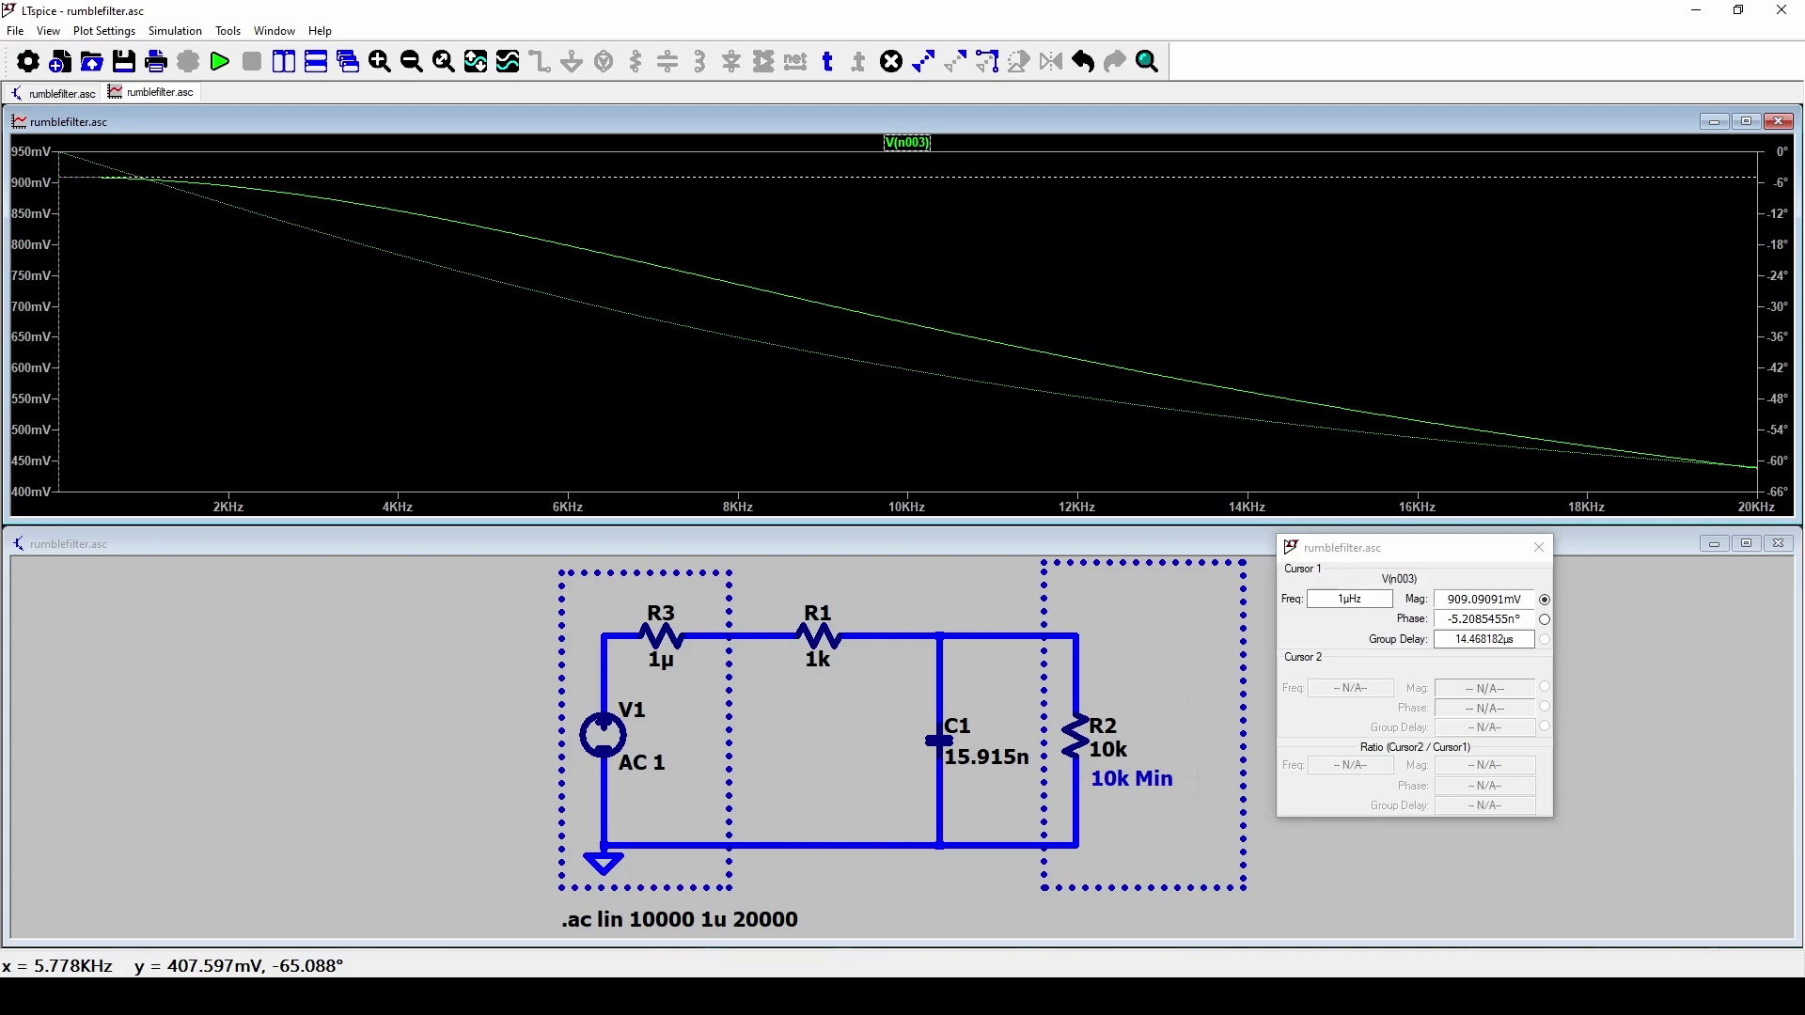
double_click(1449, 598)
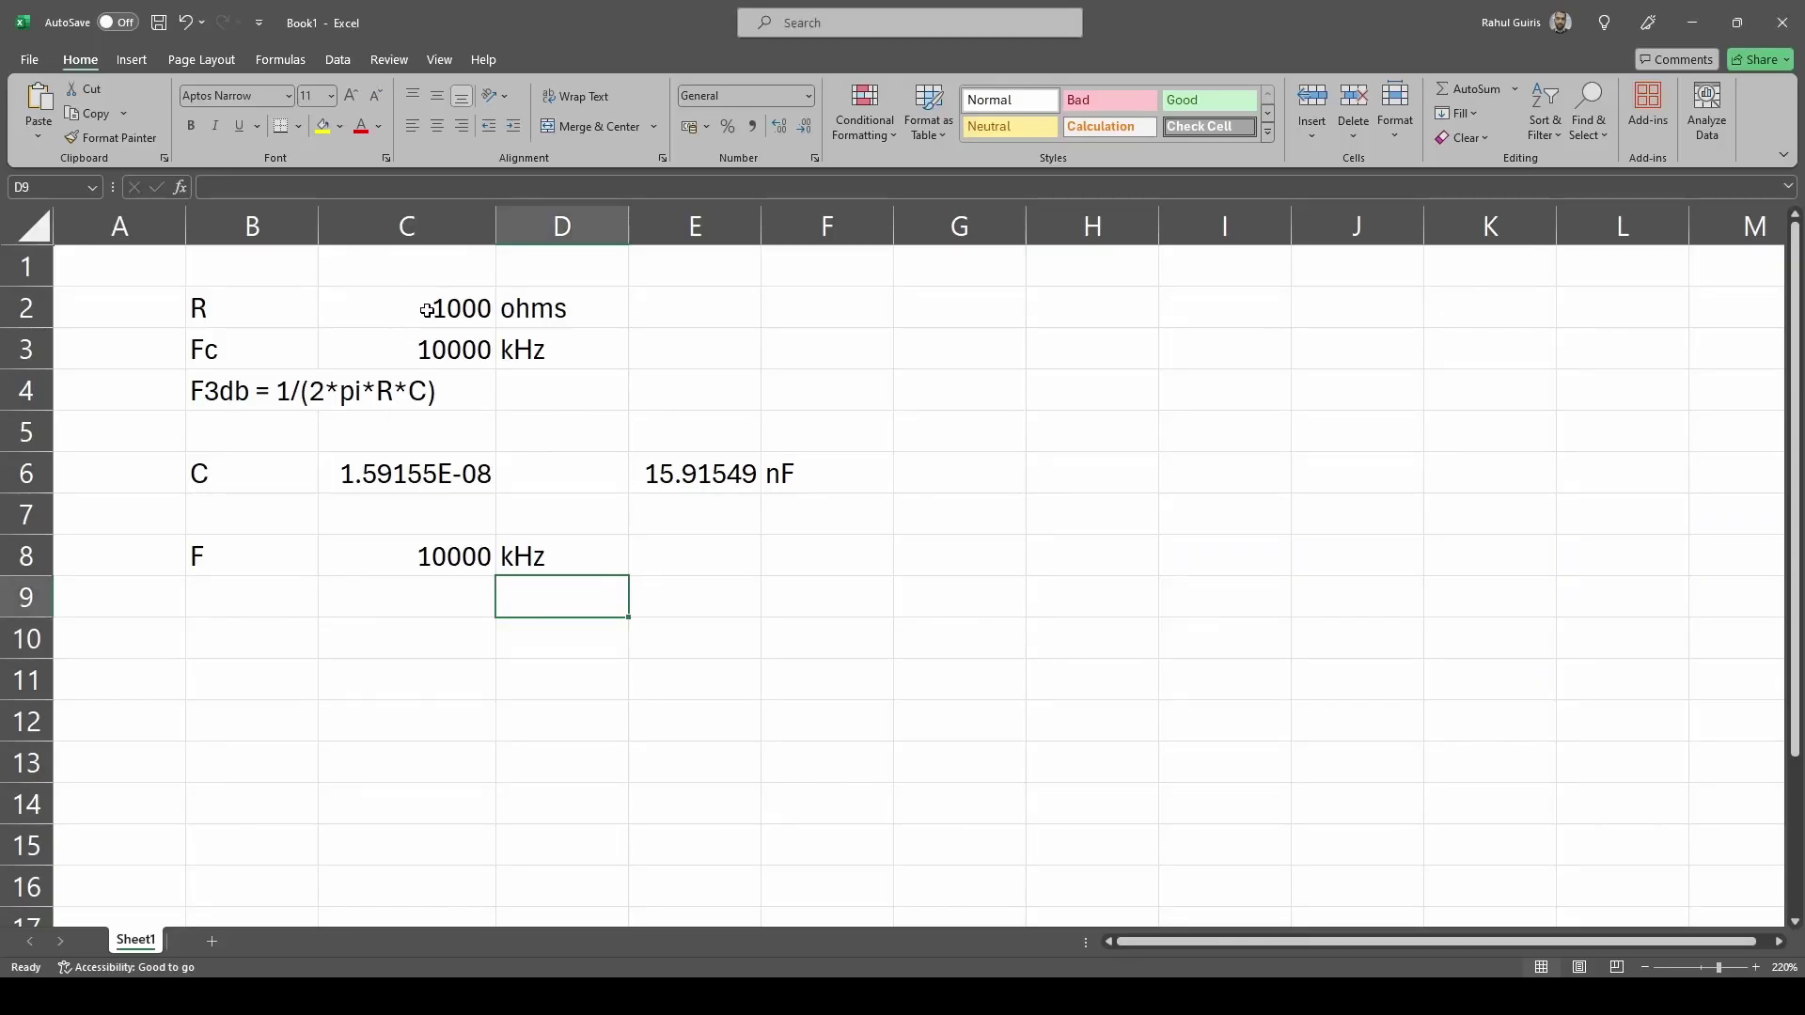
Step: In the Excel workbook, set the resistance R in C2 to 100 ohms to recalculate the capacitance
left_click(426, 310)
type("100")
key("Return")
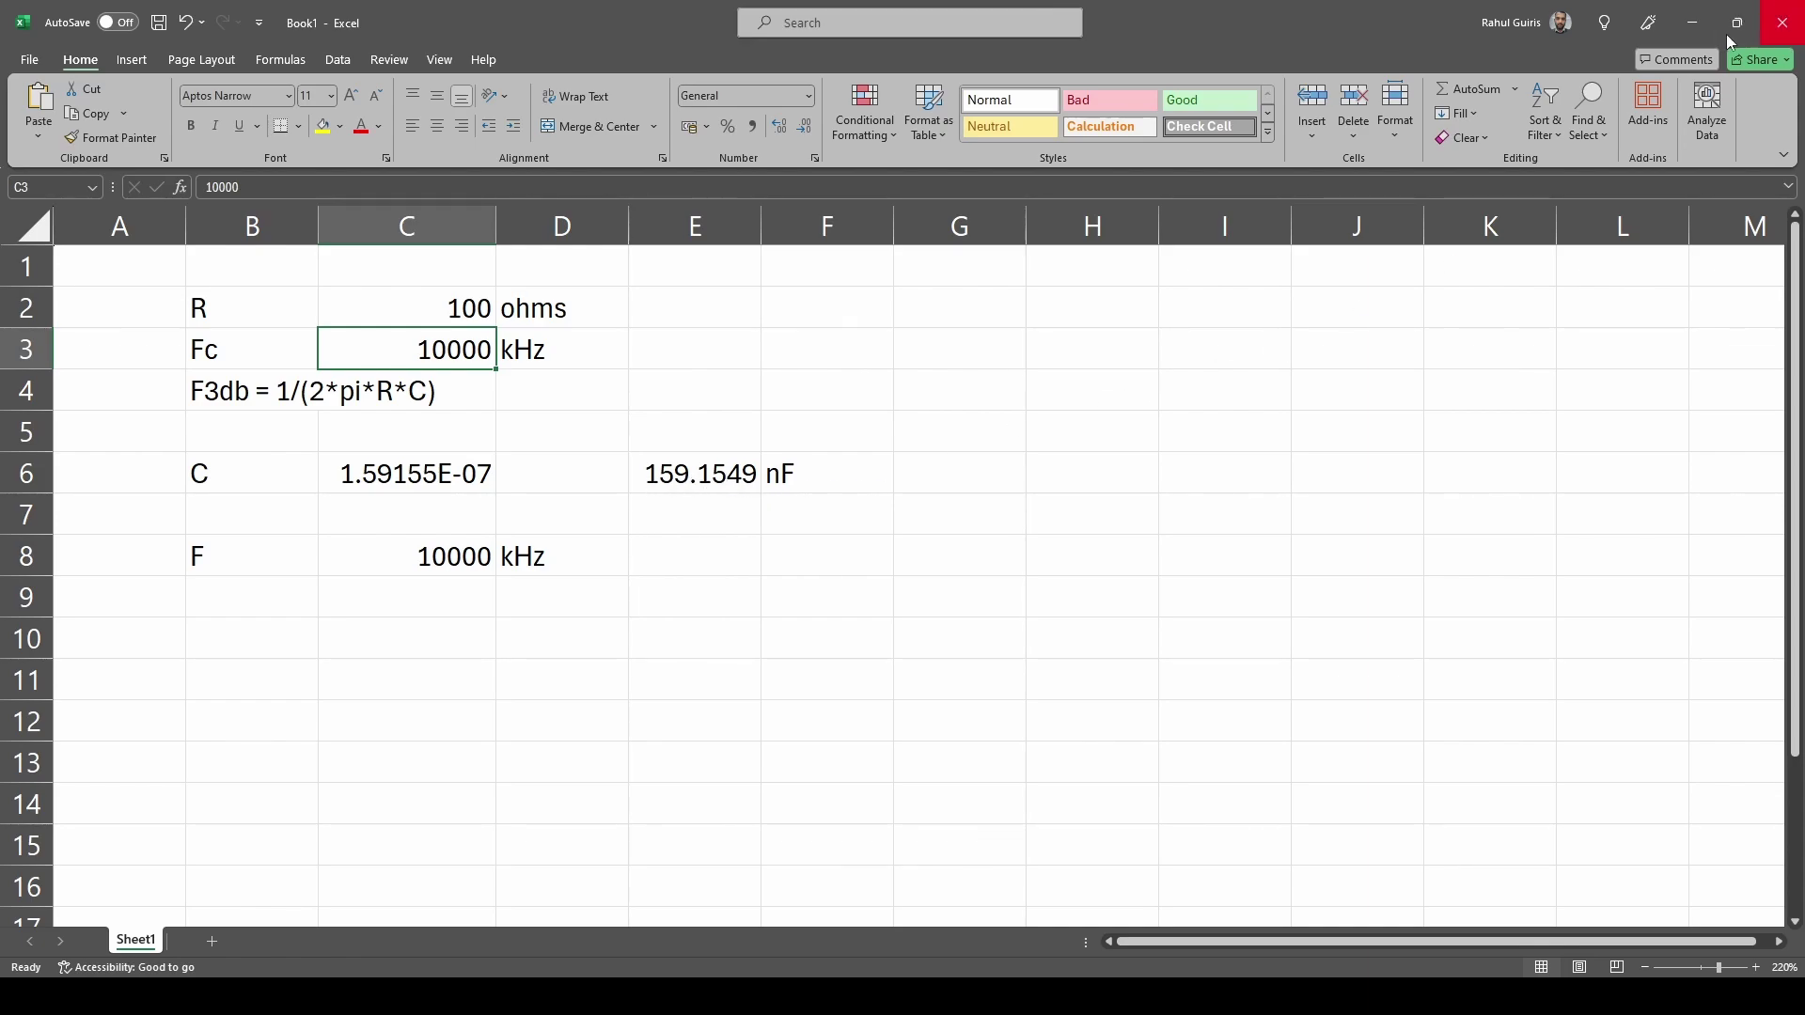
Step: Back in LTspice, set R1 to 100 and C1 to 159.1549nF, and rerun the simulation
left_click(1692, 22)
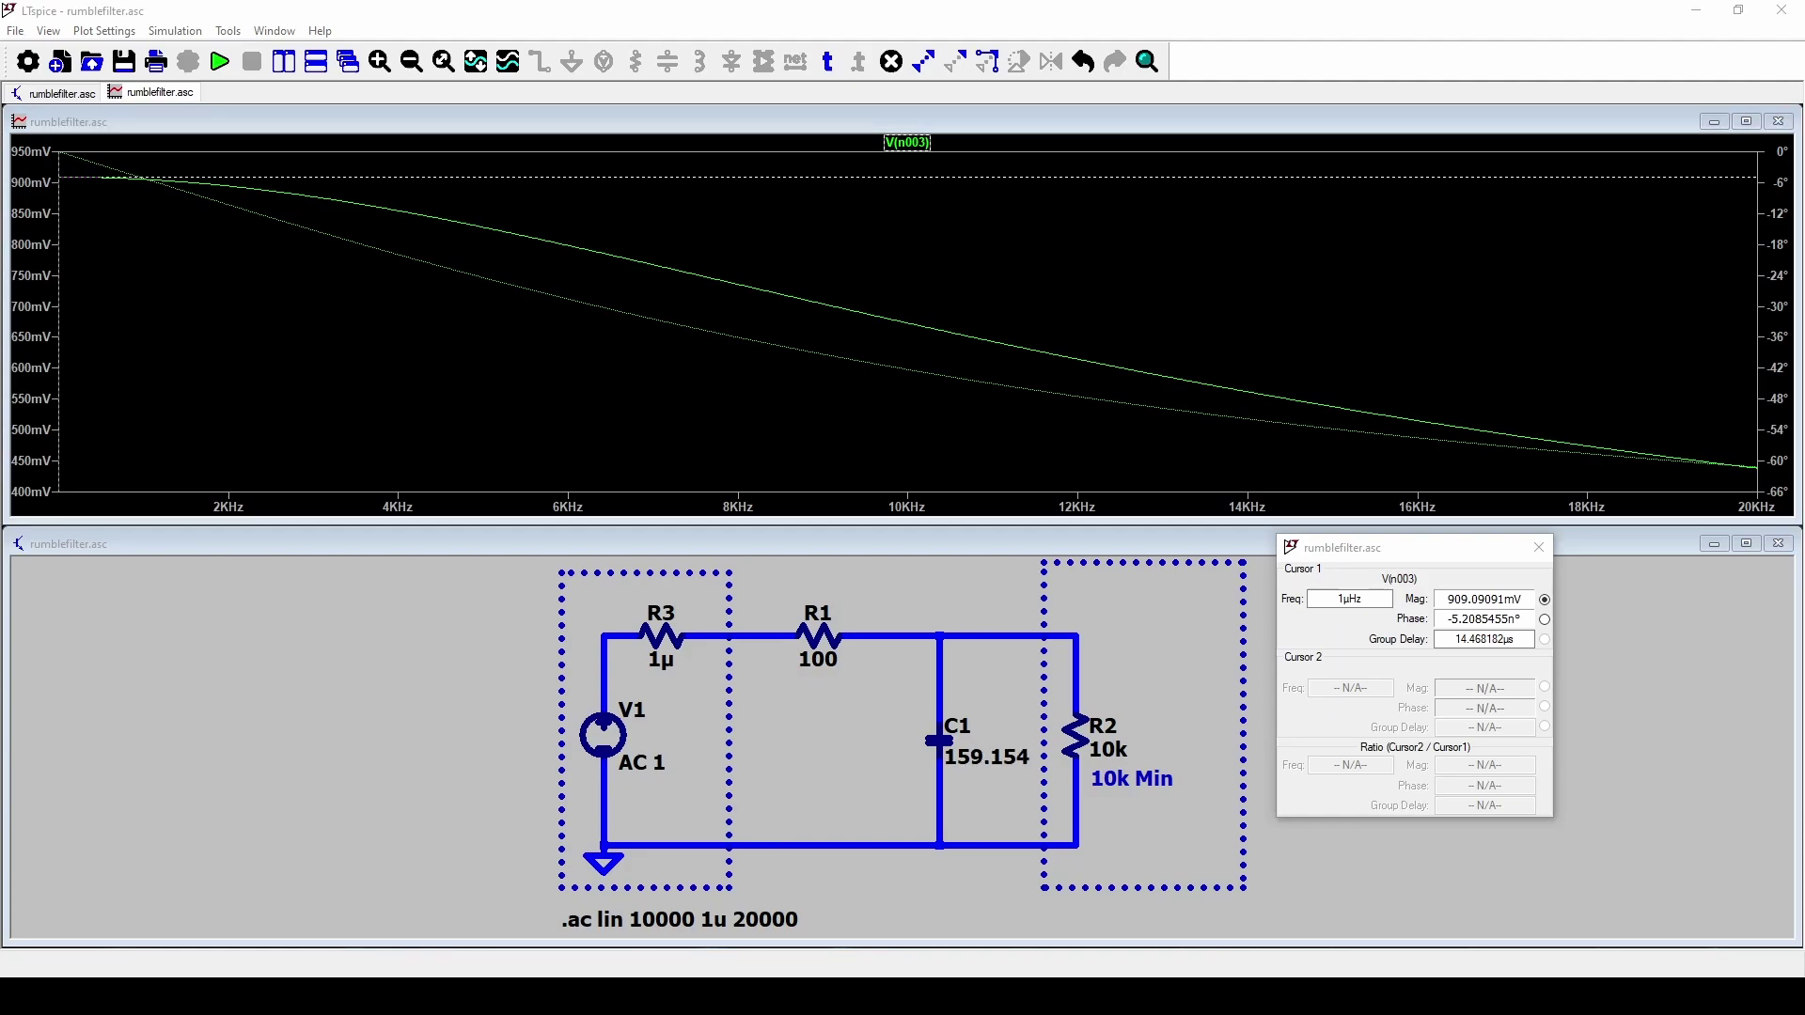
left_click(222, 62)
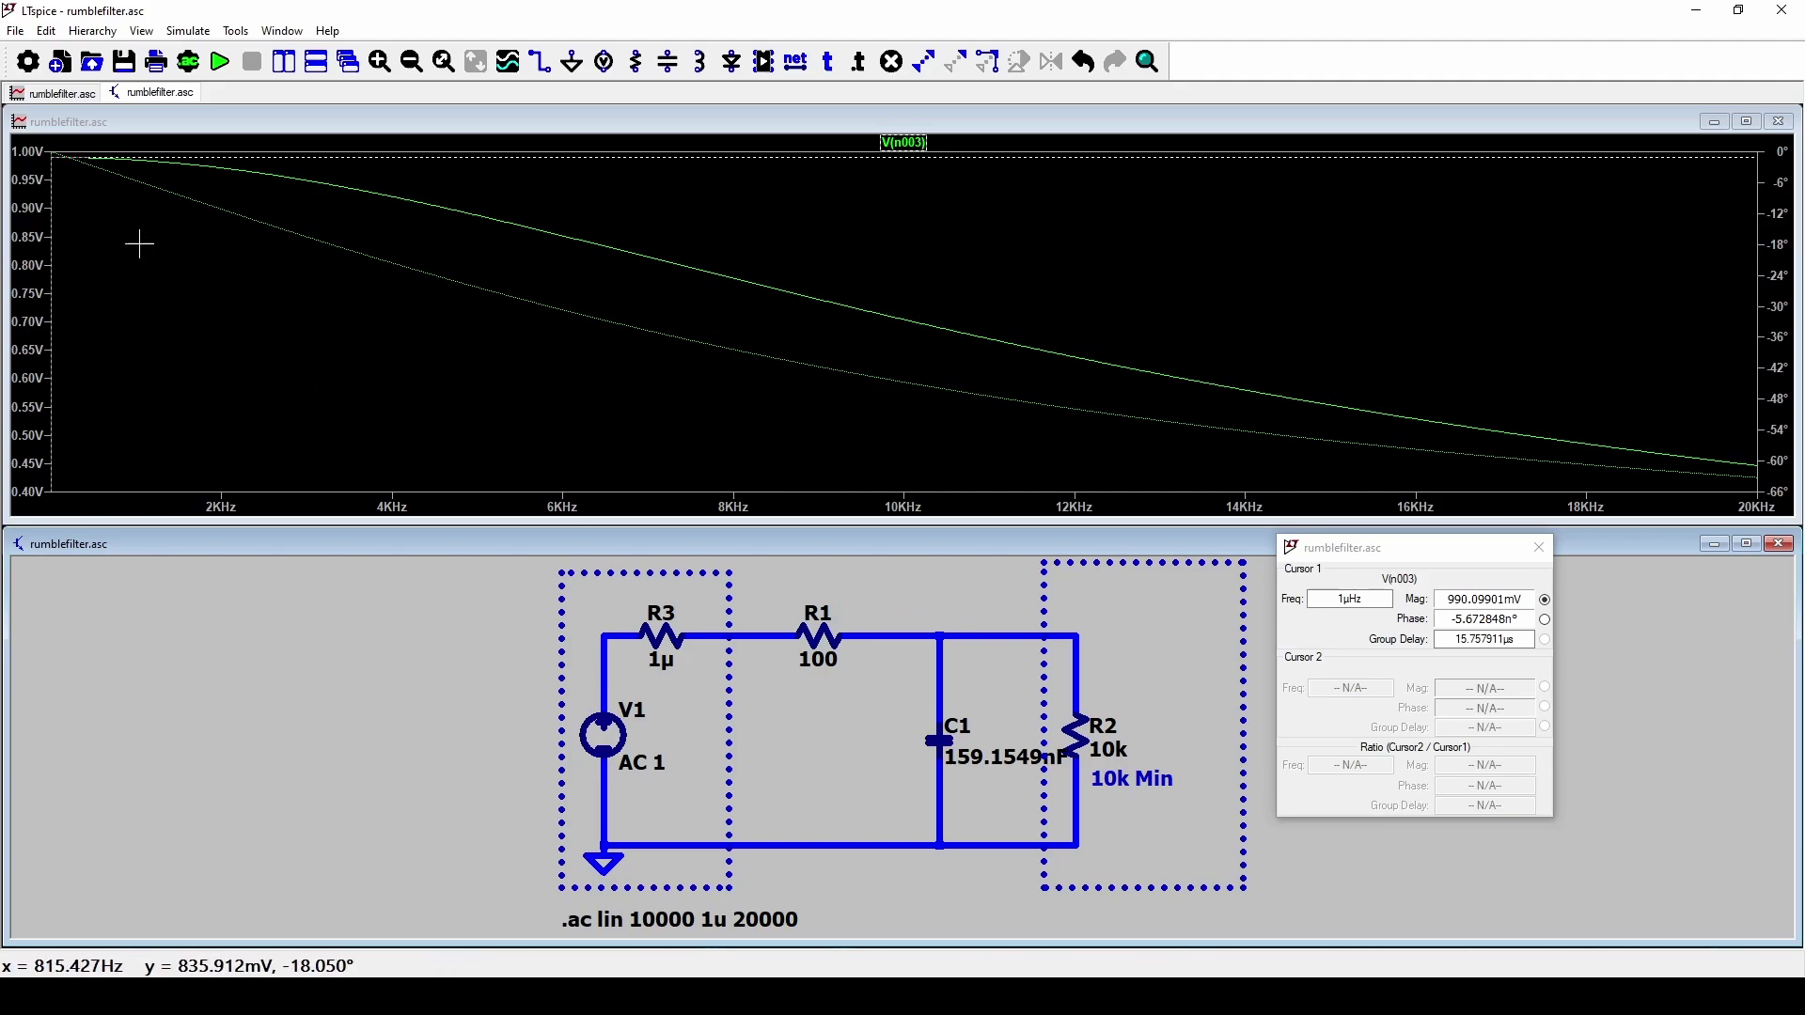
Step: Set the magnitude axis to decibels and move cursor 1 to about -3 dB on the V(n003) trace to read the cutoff frequency
left_click_drag(64, 256, 401, 307)
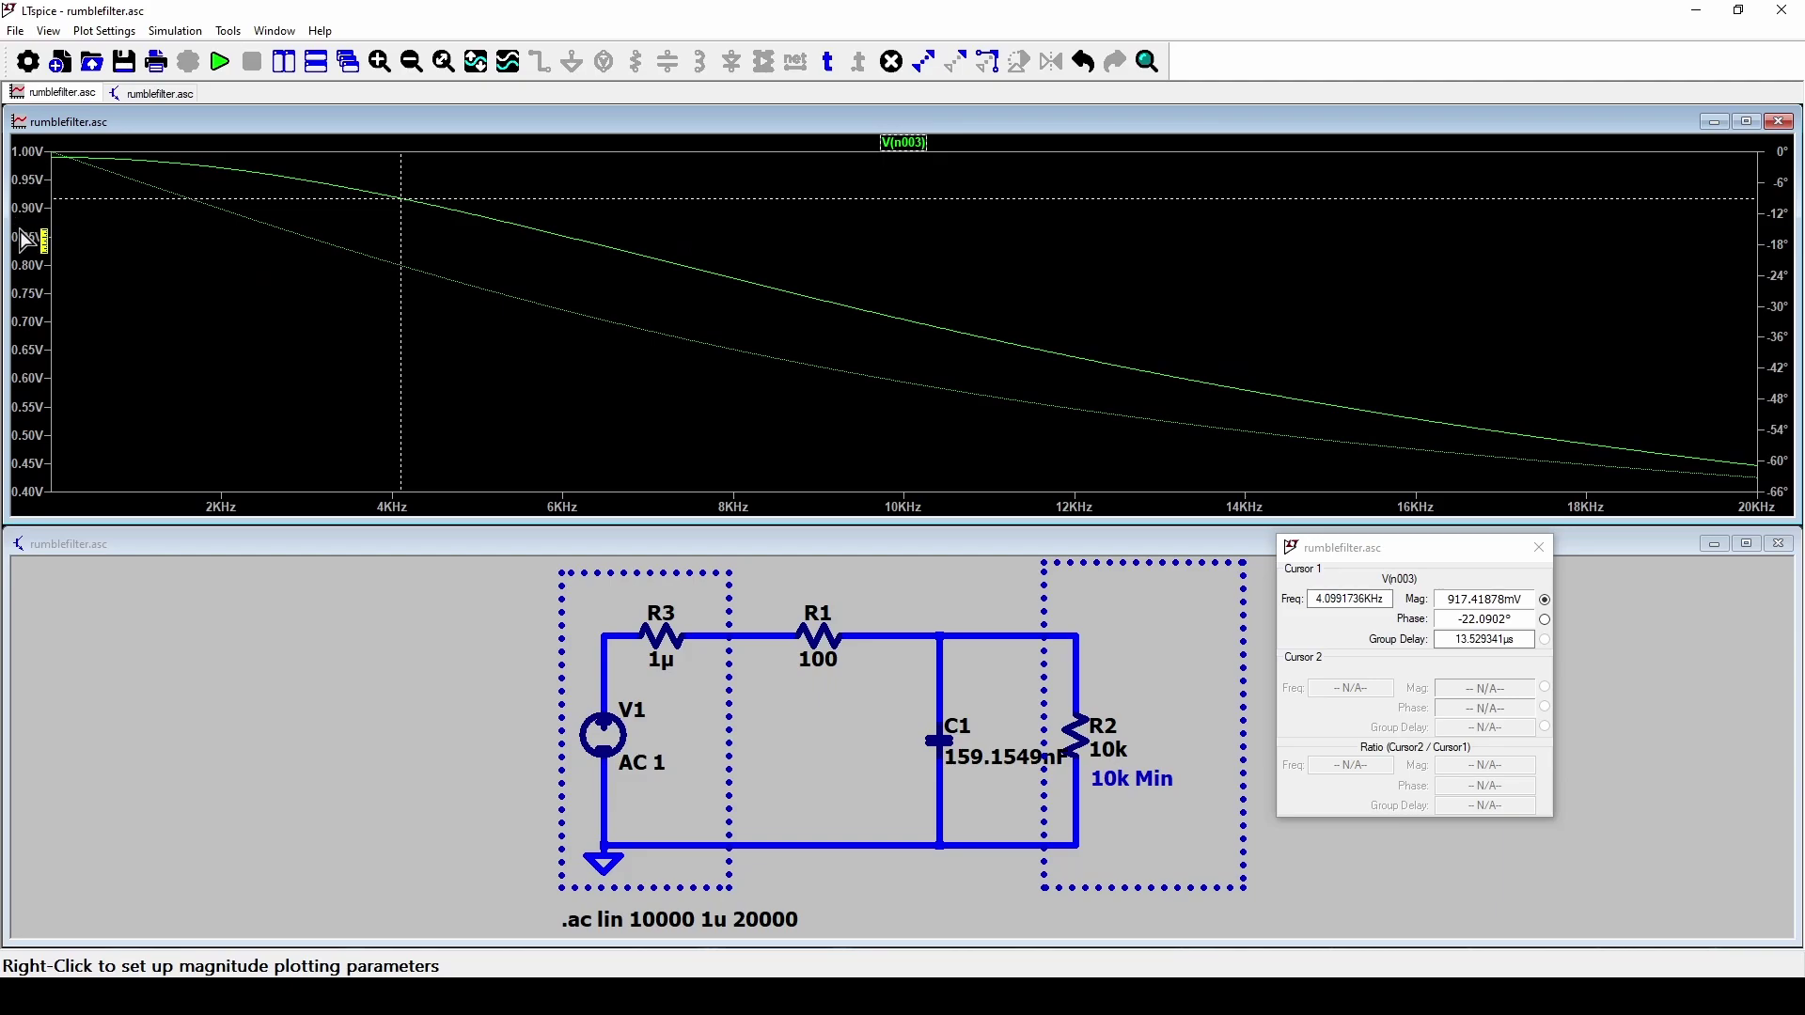
right_click(26, 236)
left_click(945, 531)
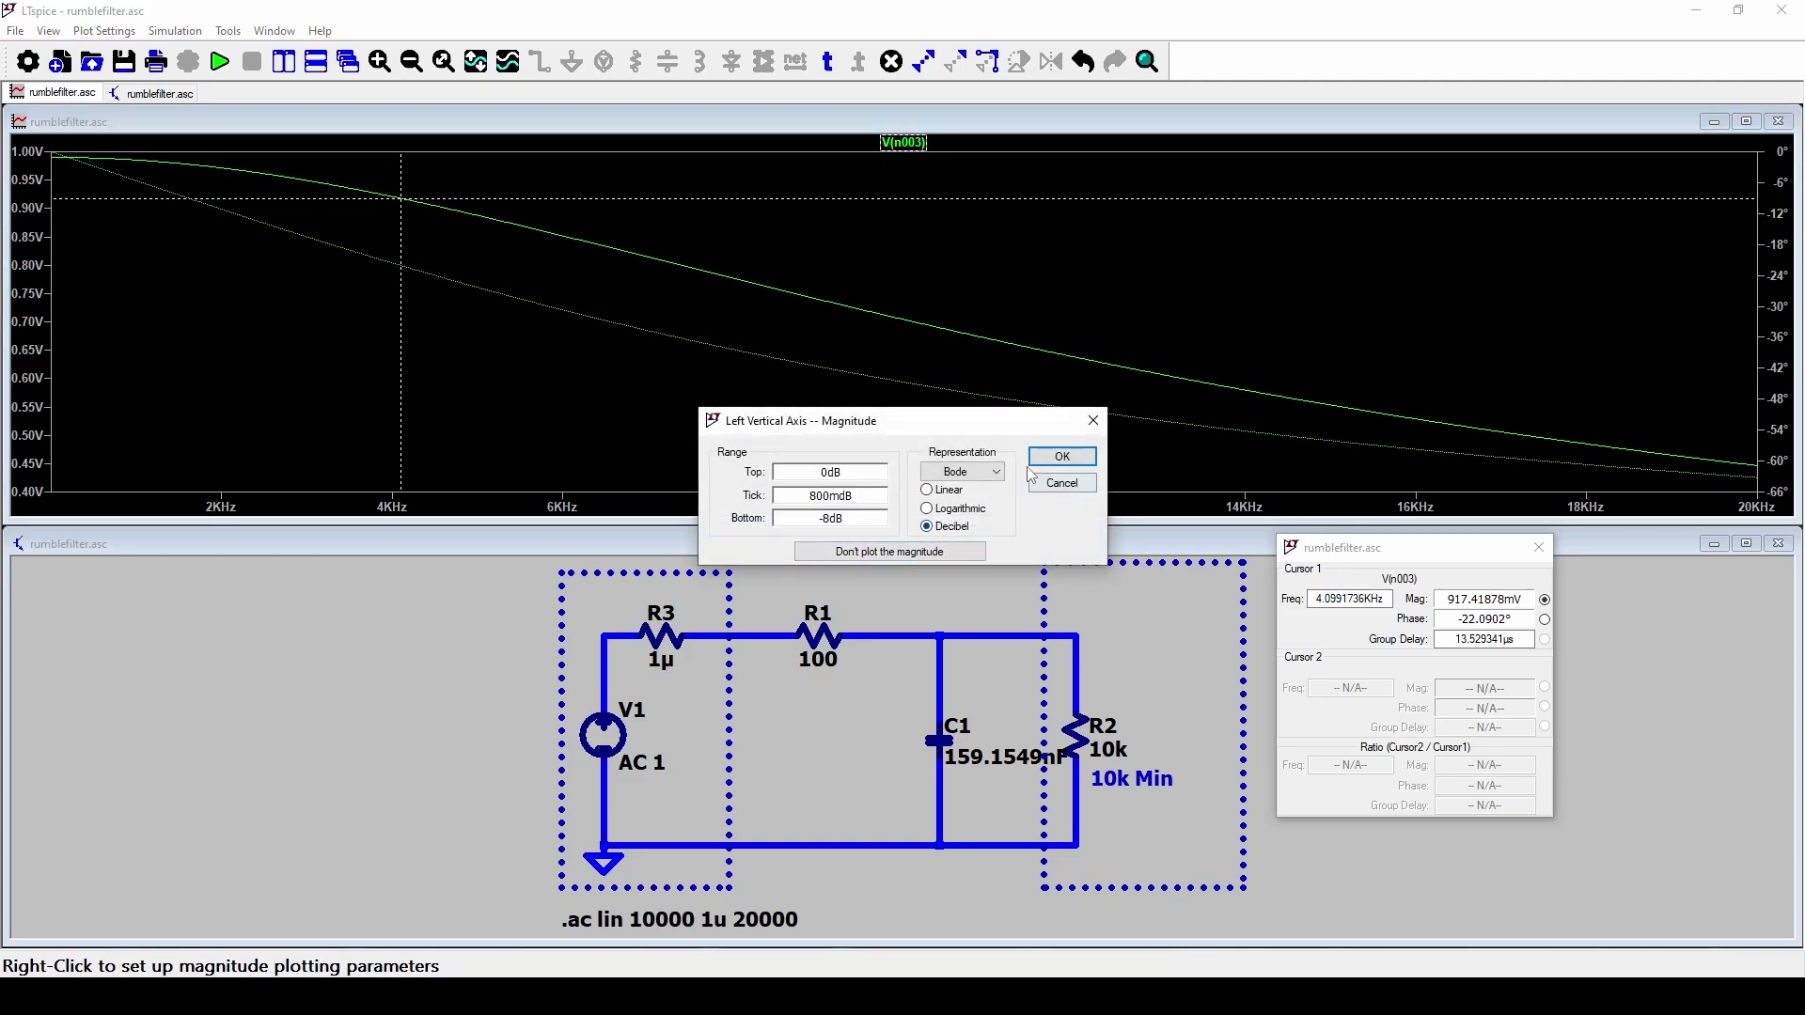
left_click(1061, 457)
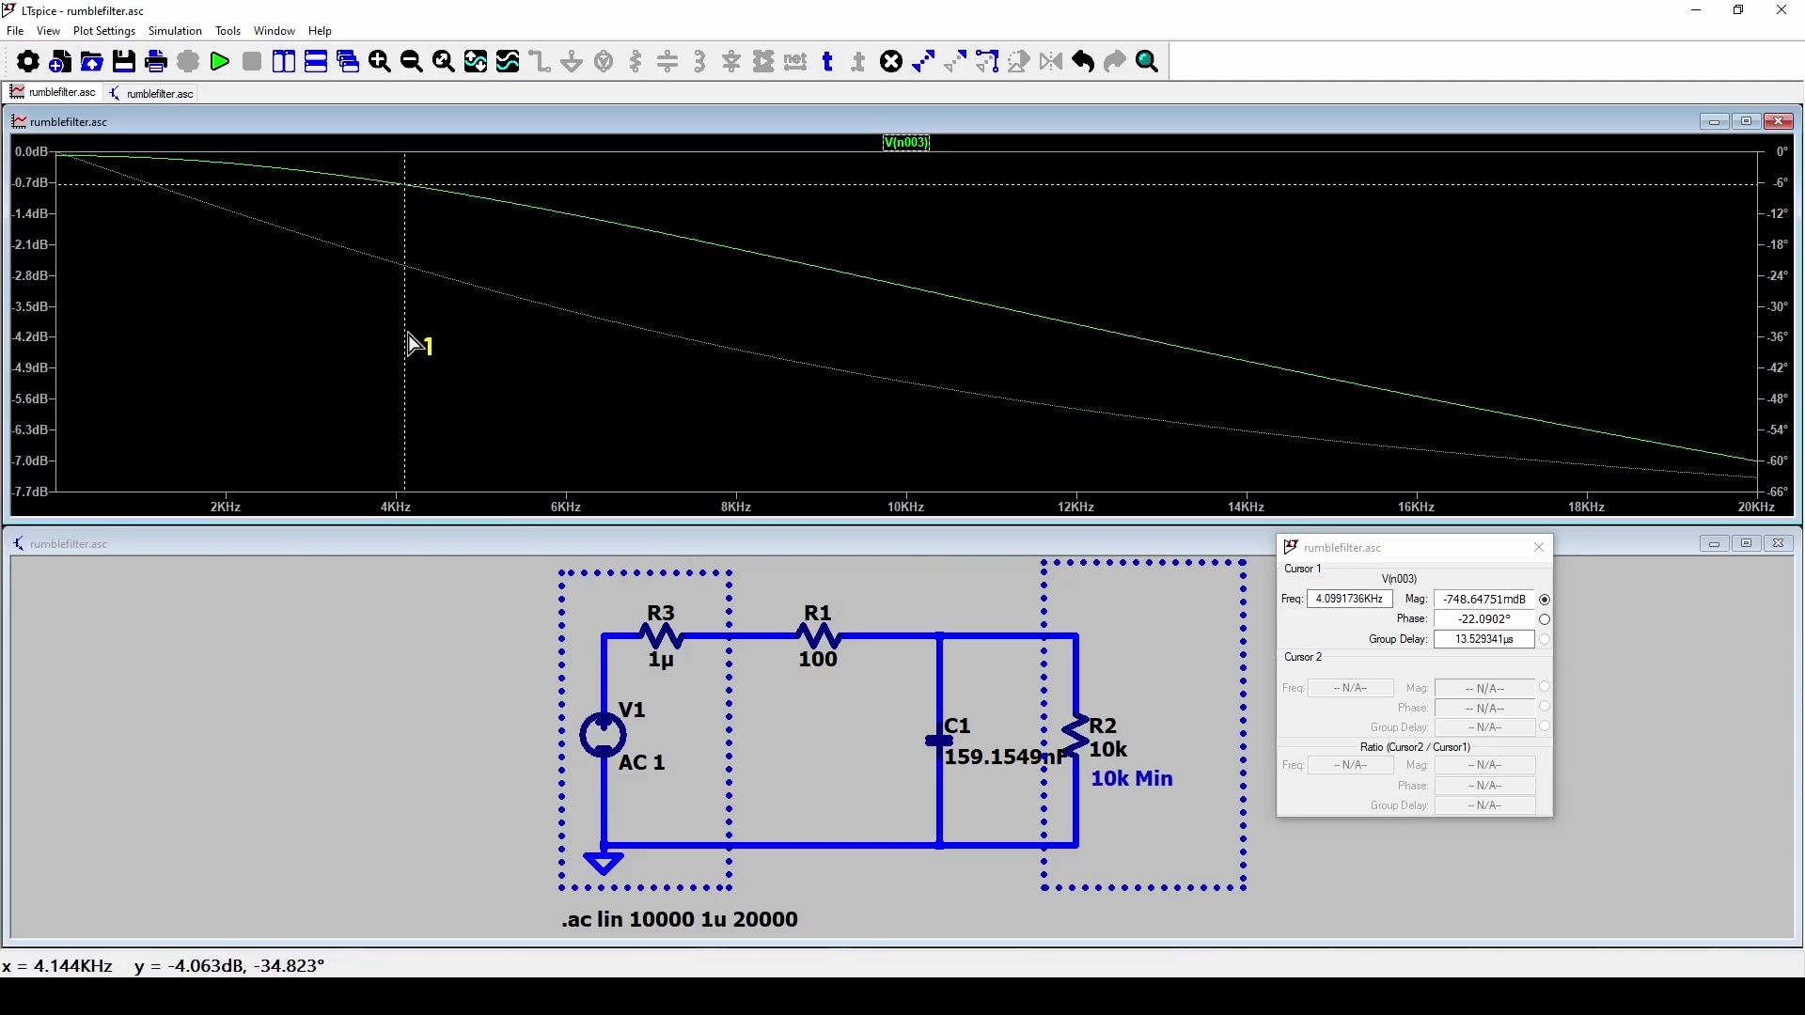
mouse_move(406, 339)
left_mouse_down()
mouse_move(926, 459)
mouse_move(899, 458)
left_mouse_up()
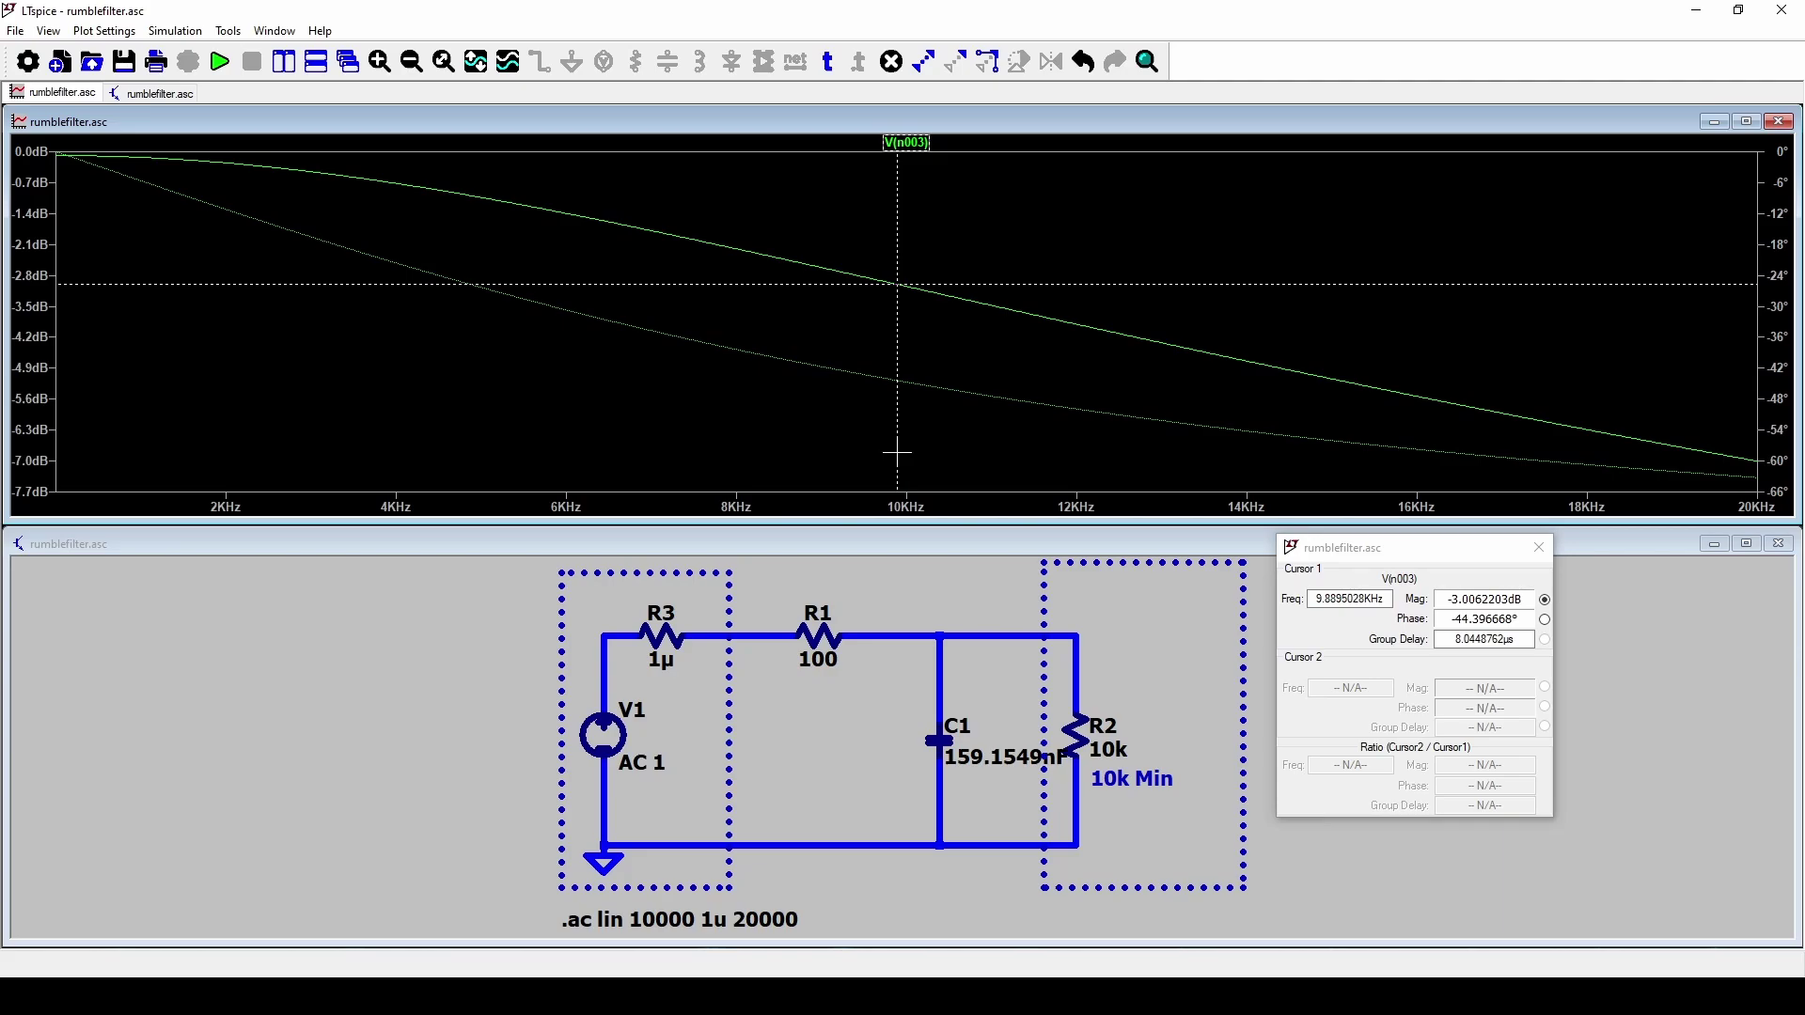
double_click(1333, 598)
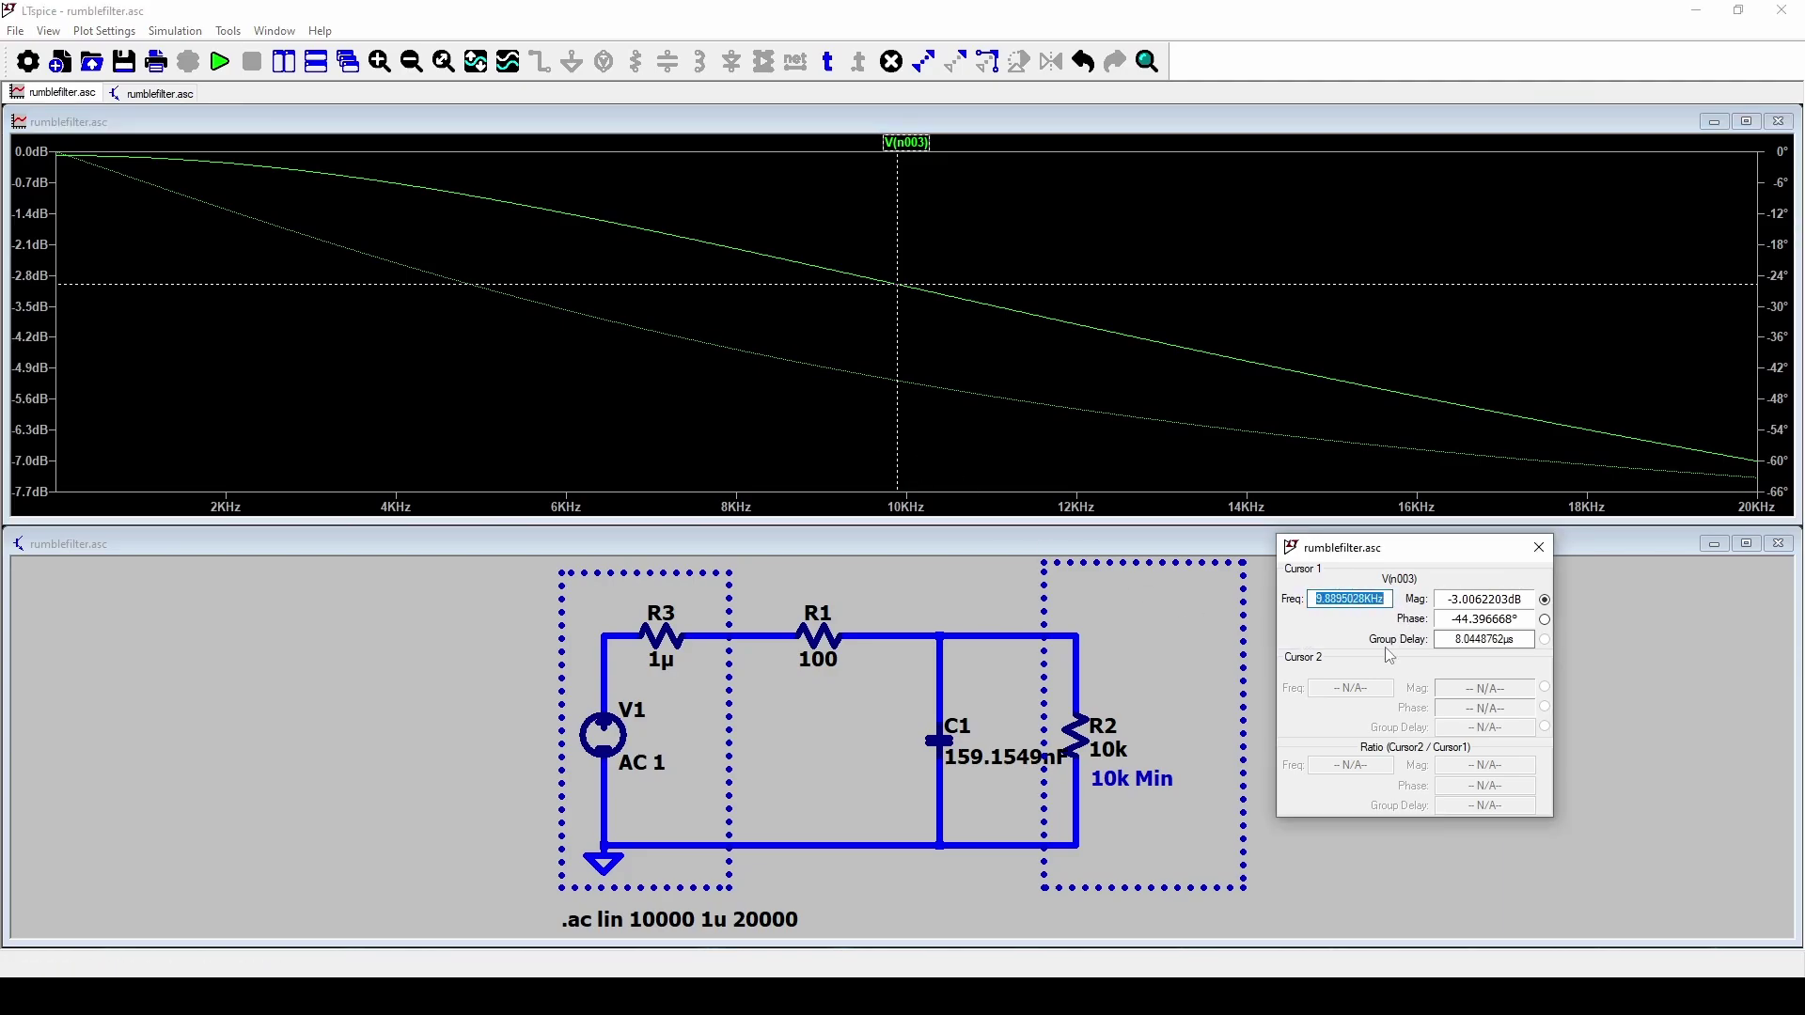